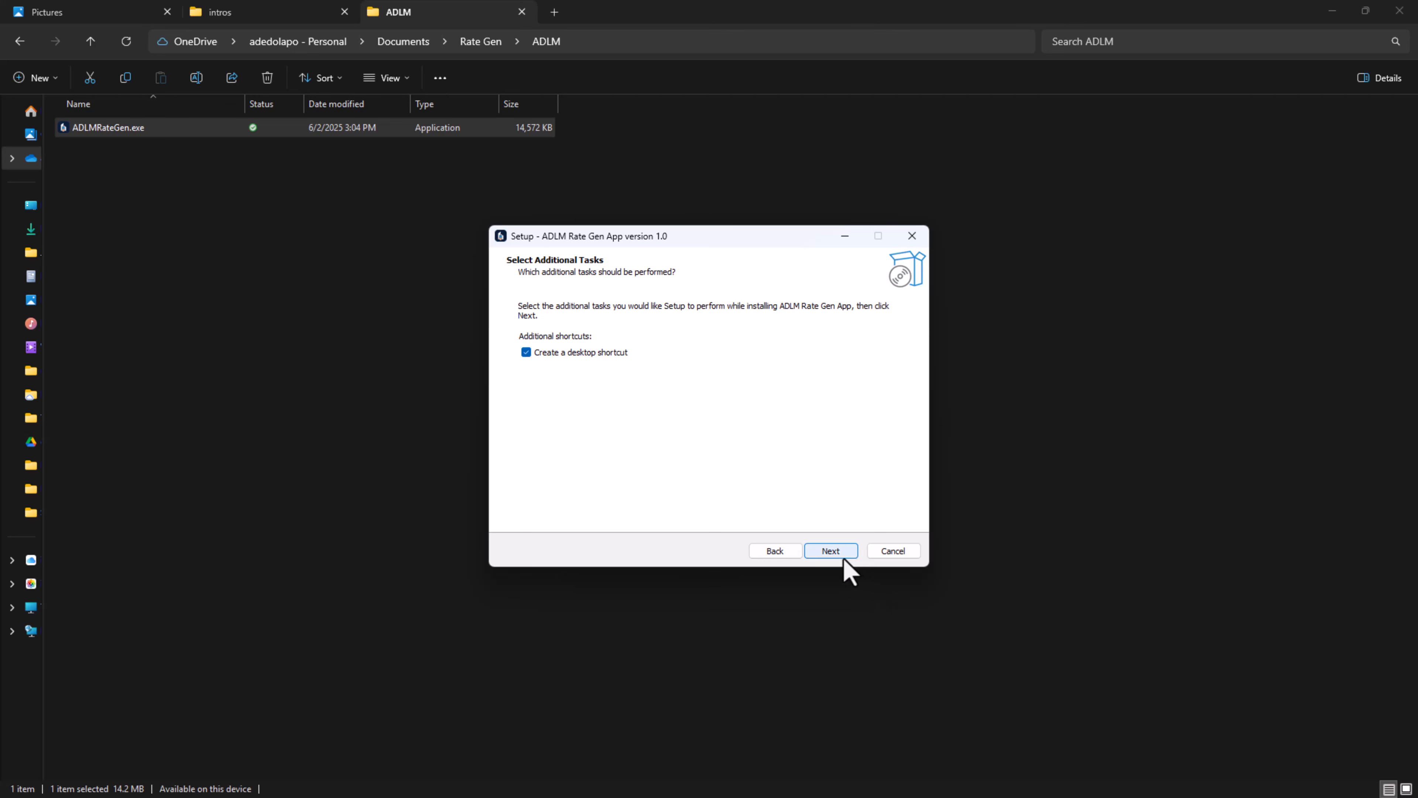
Install ADLM Rate Gen App with a desktop shortcut and launch it on finishing setup
left_click(843, 553)
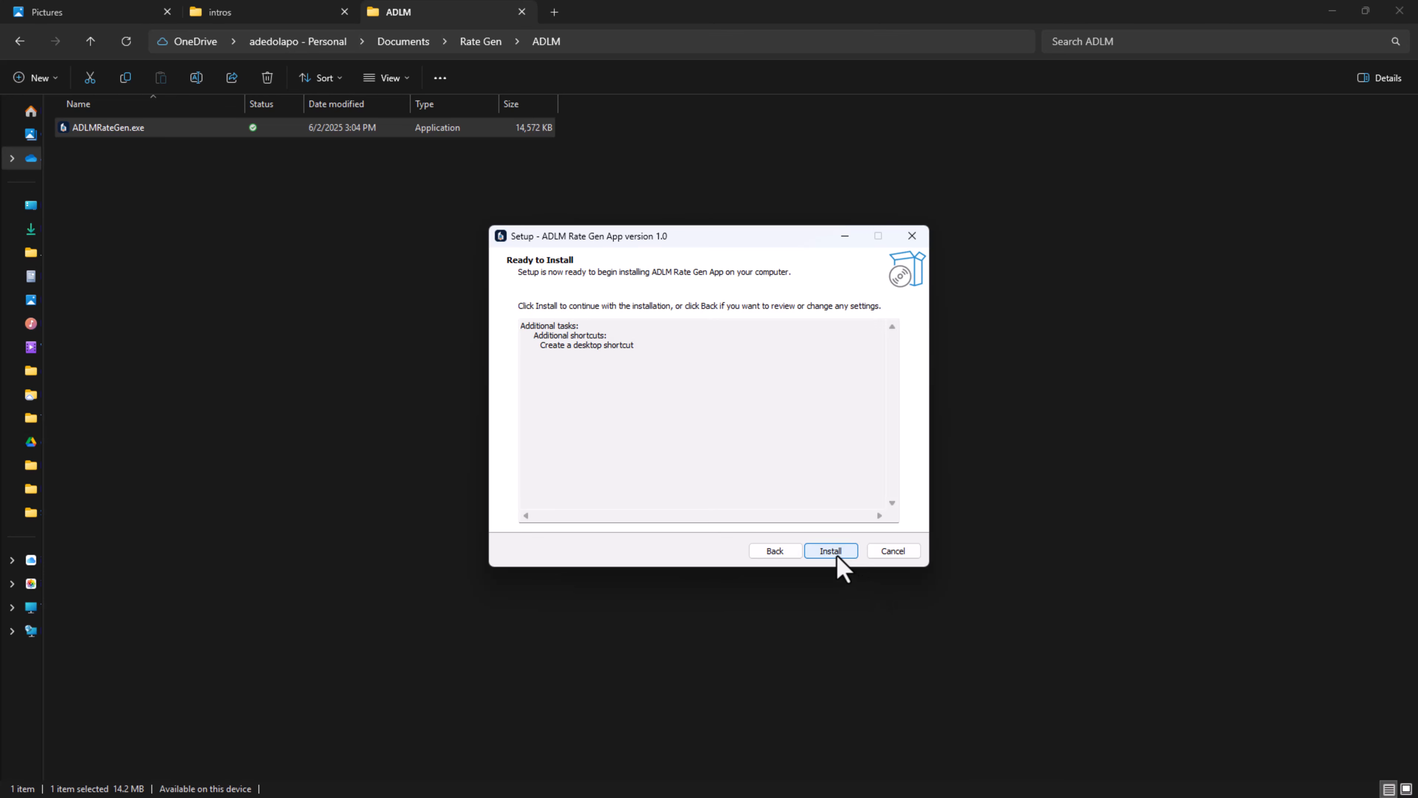
left_click(836, 557)
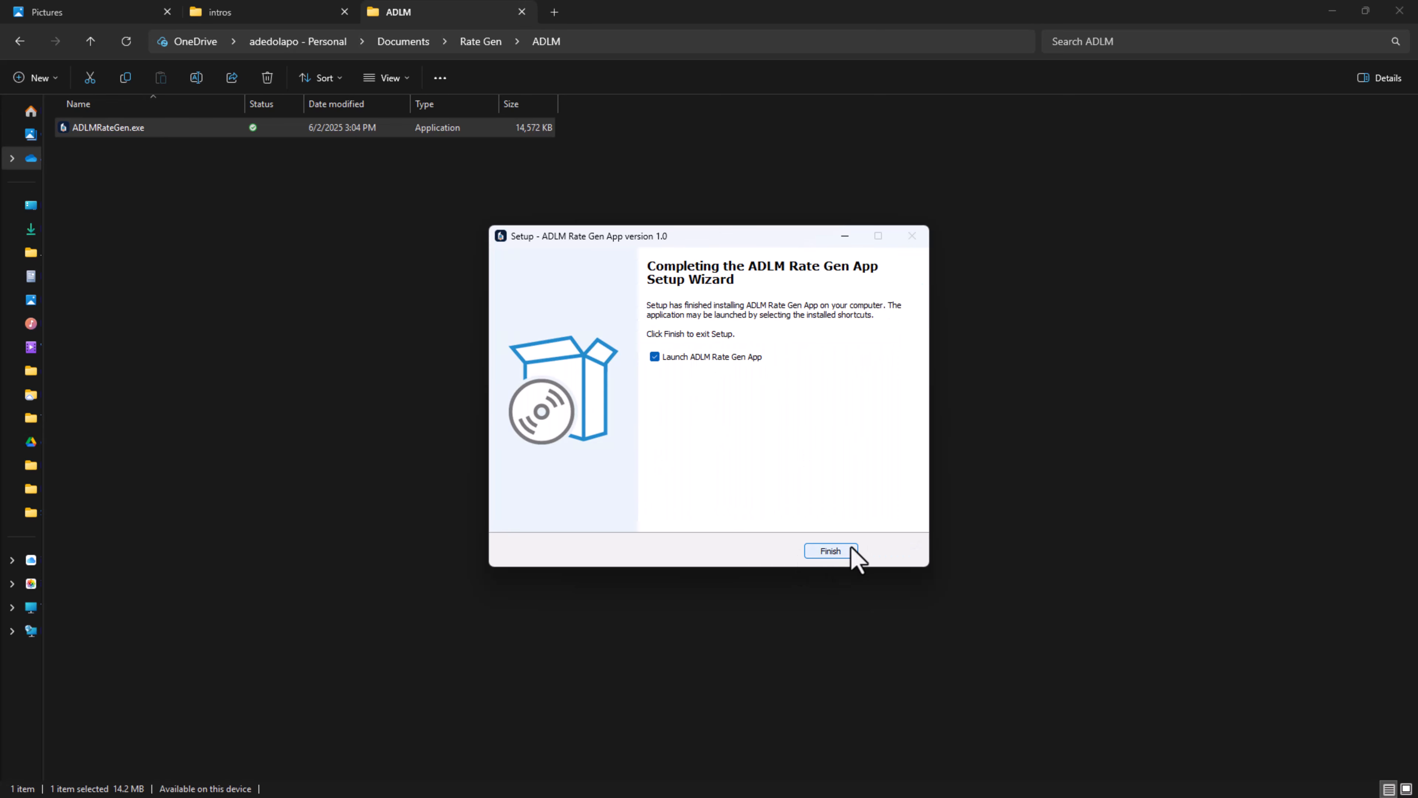
left_click(843, 551)
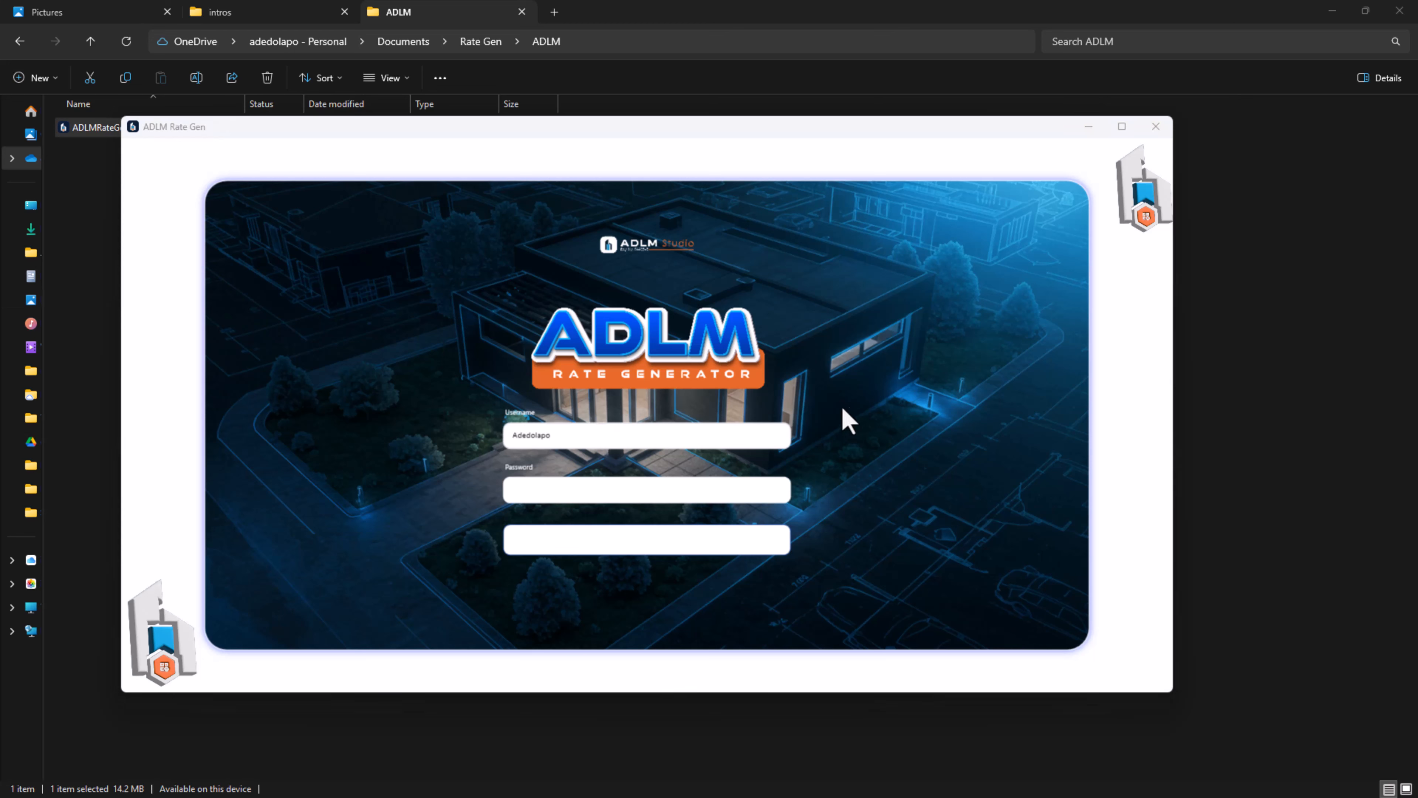
Log in to the rate generator with the account password and dismiss the sign-in message
left_click(690, 495)
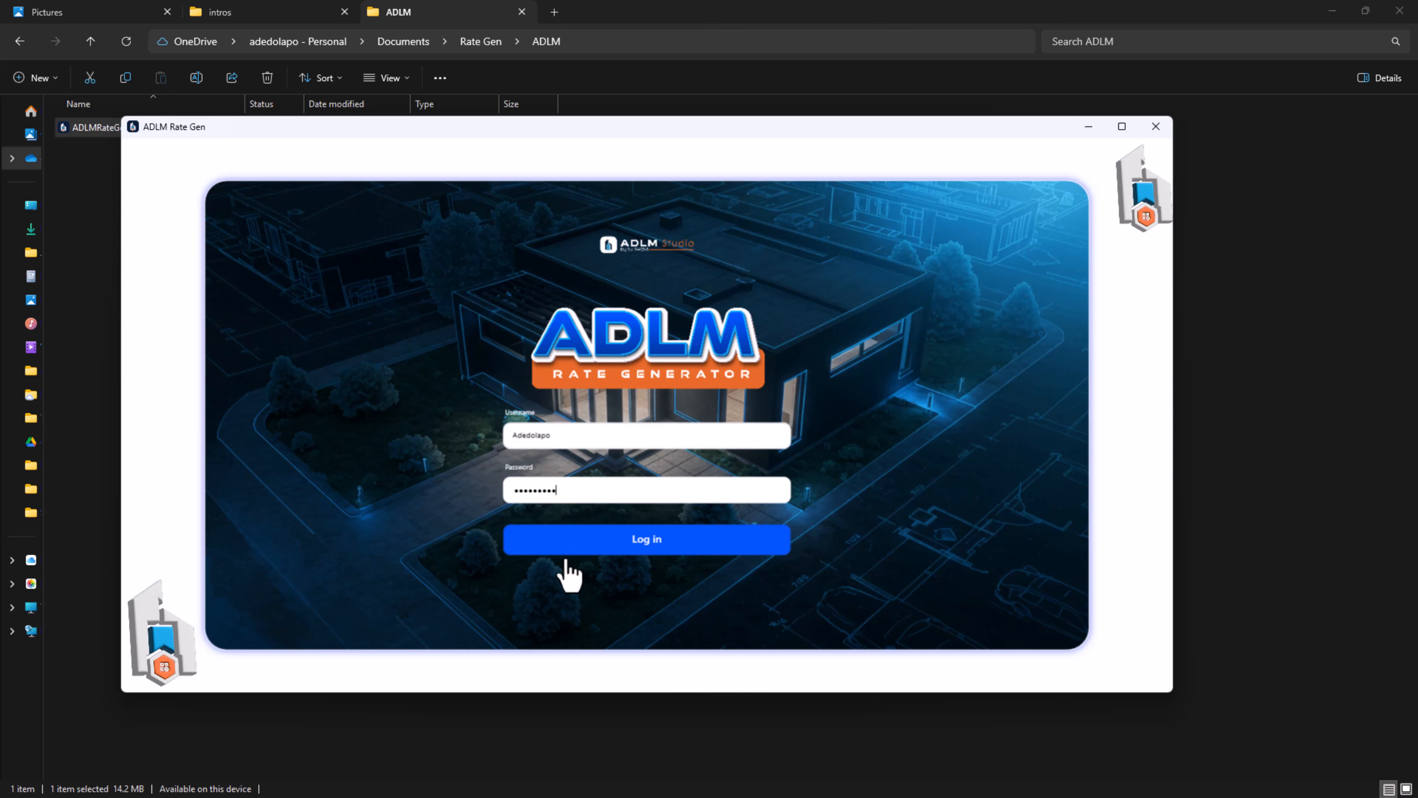
left_click(624, 550)
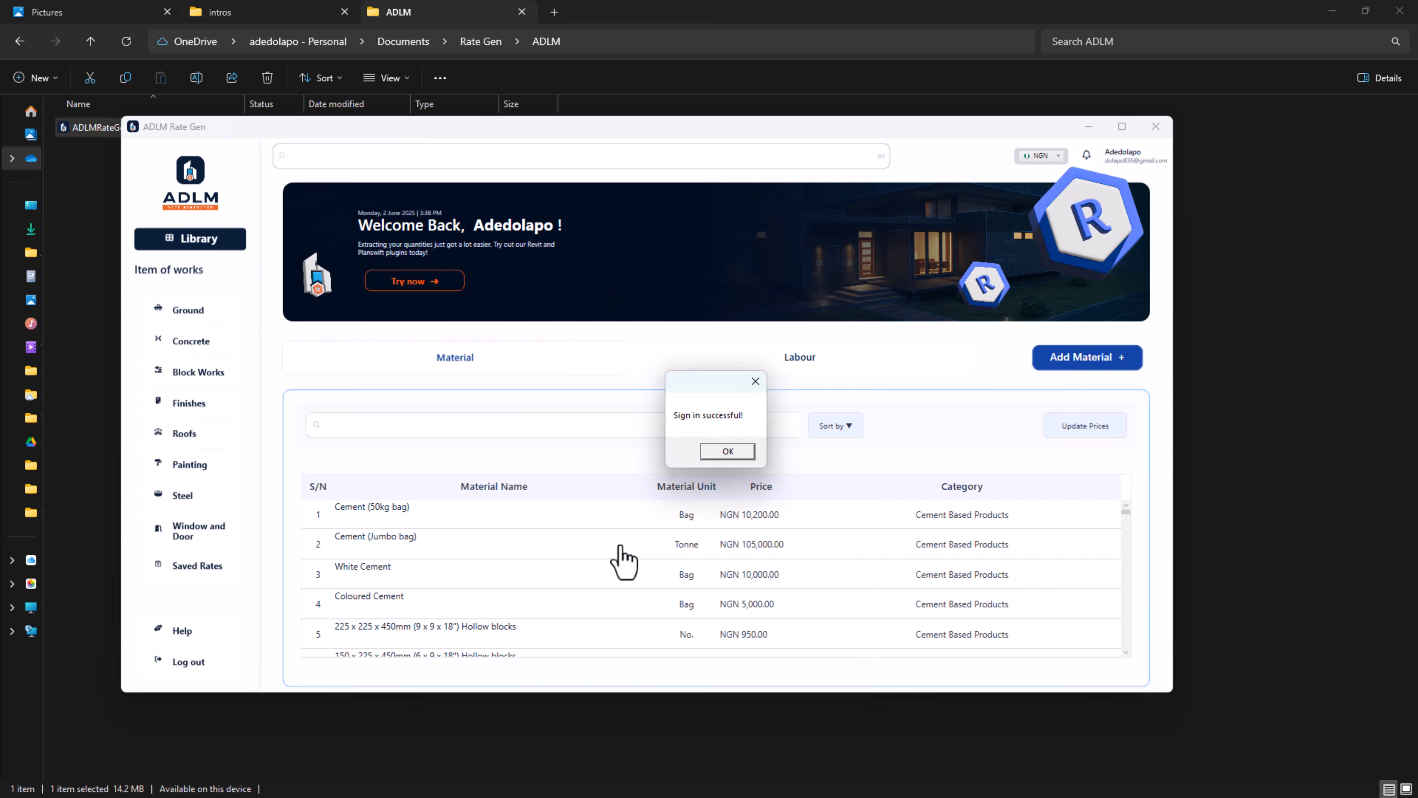
left_click(728, 451)
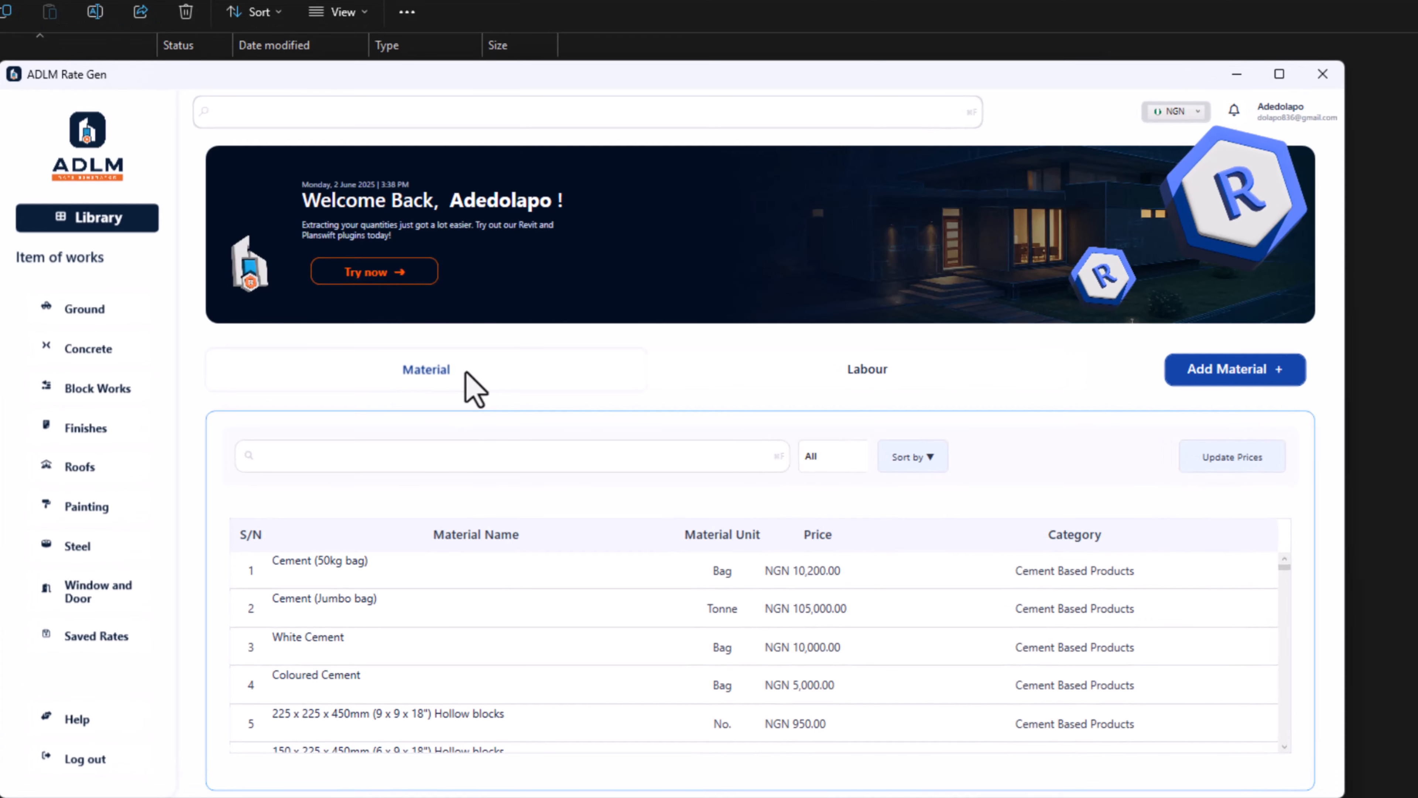
Examine the library's Material and Labour price lists, looking through the material names, units, prices and categories
left_click(882, 378)
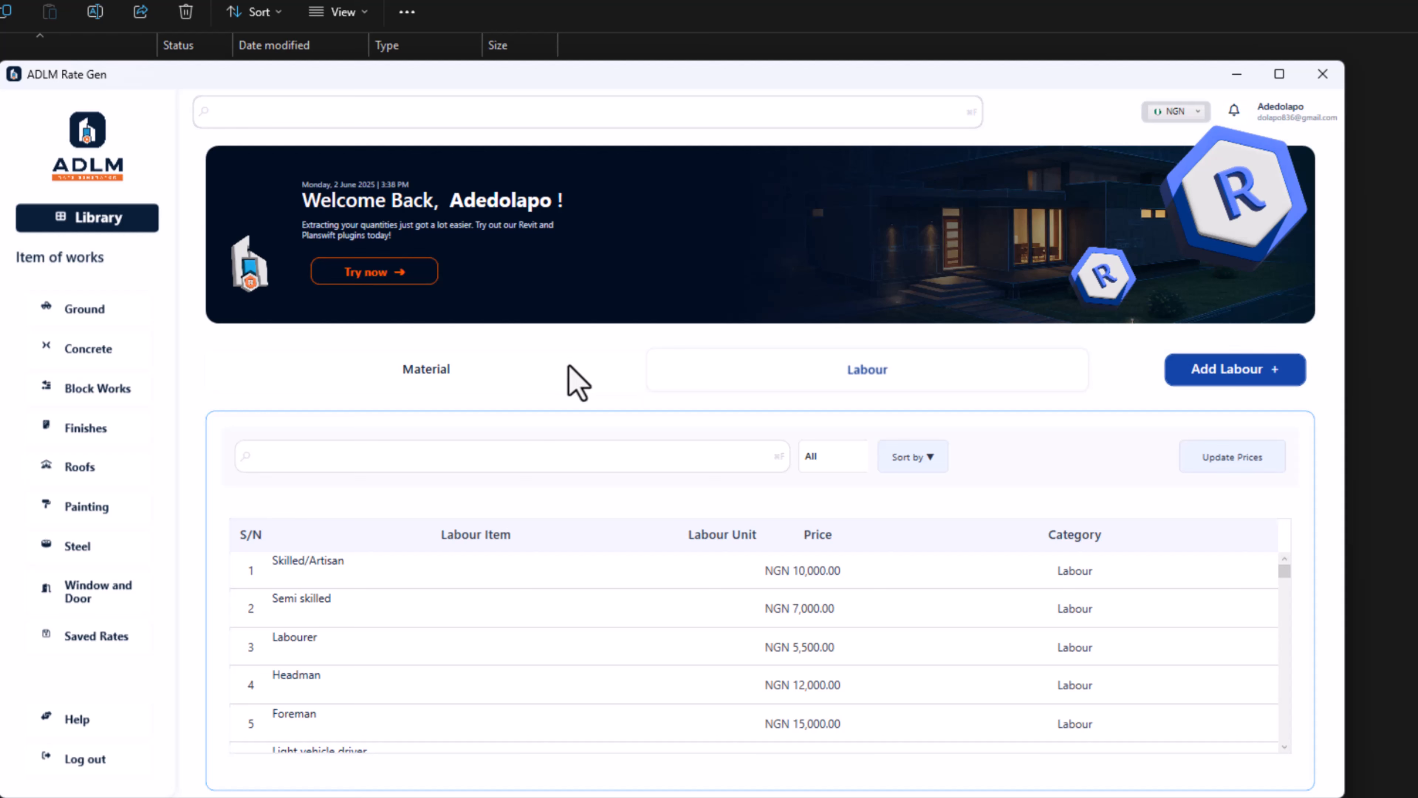
left_click(480, 373)
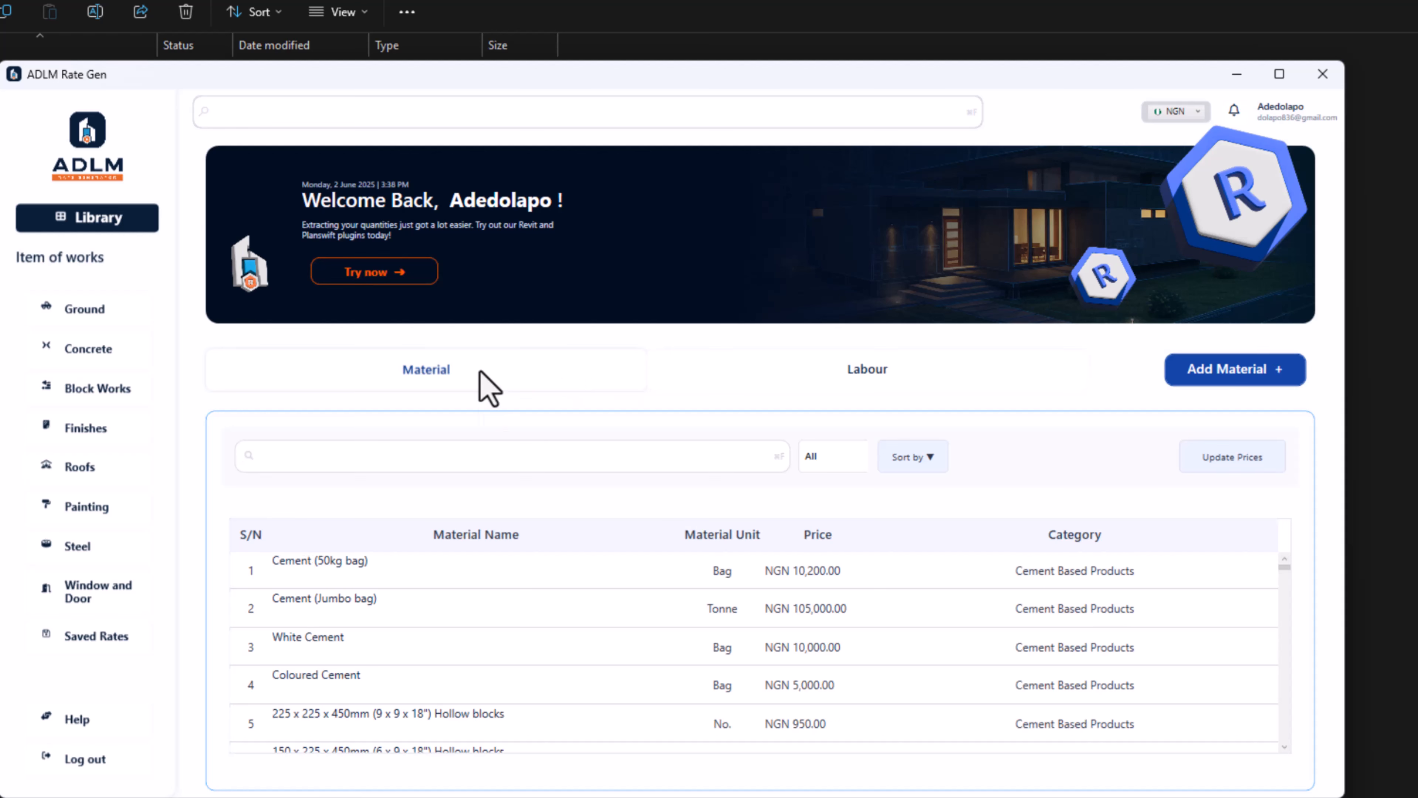
left_click(893, 371)
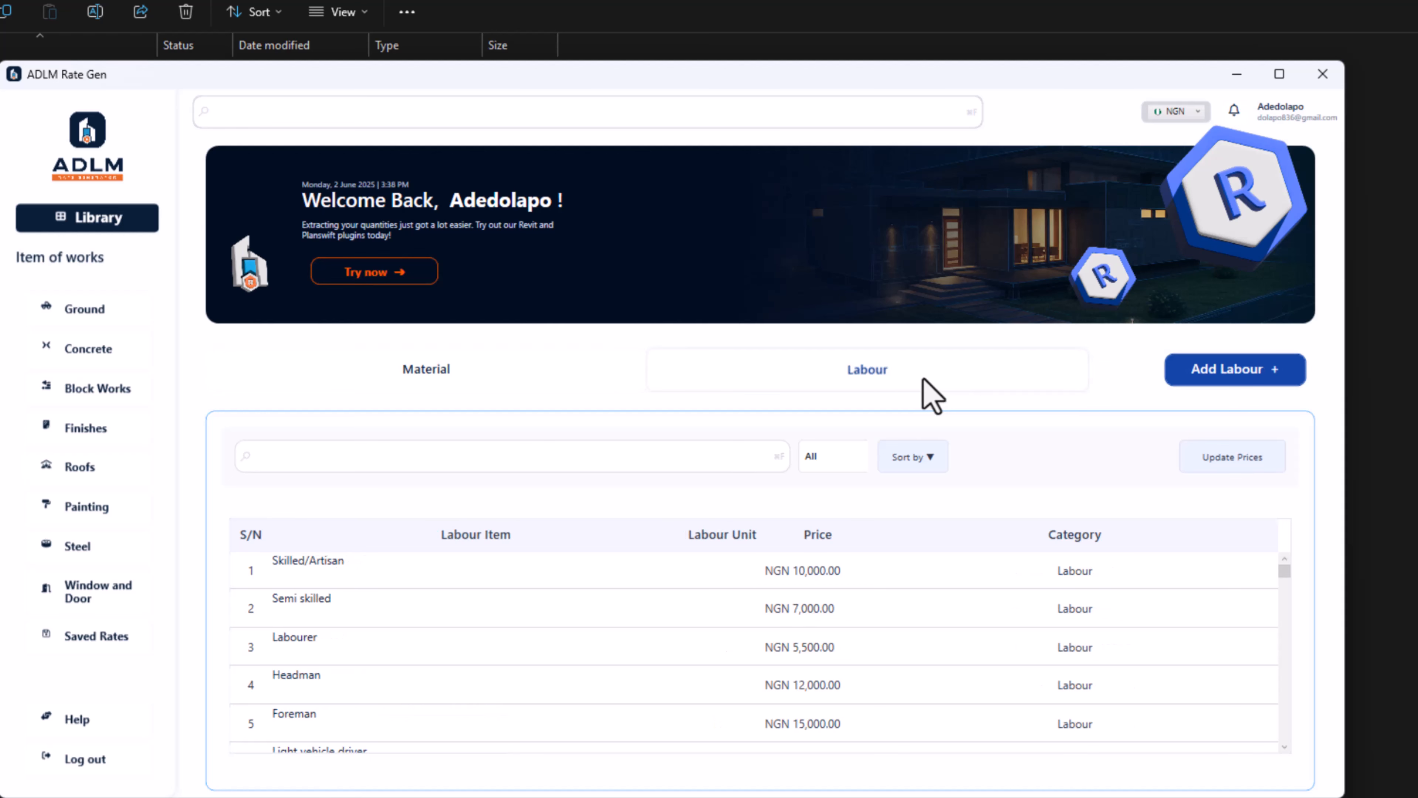
left_click(382, 373)
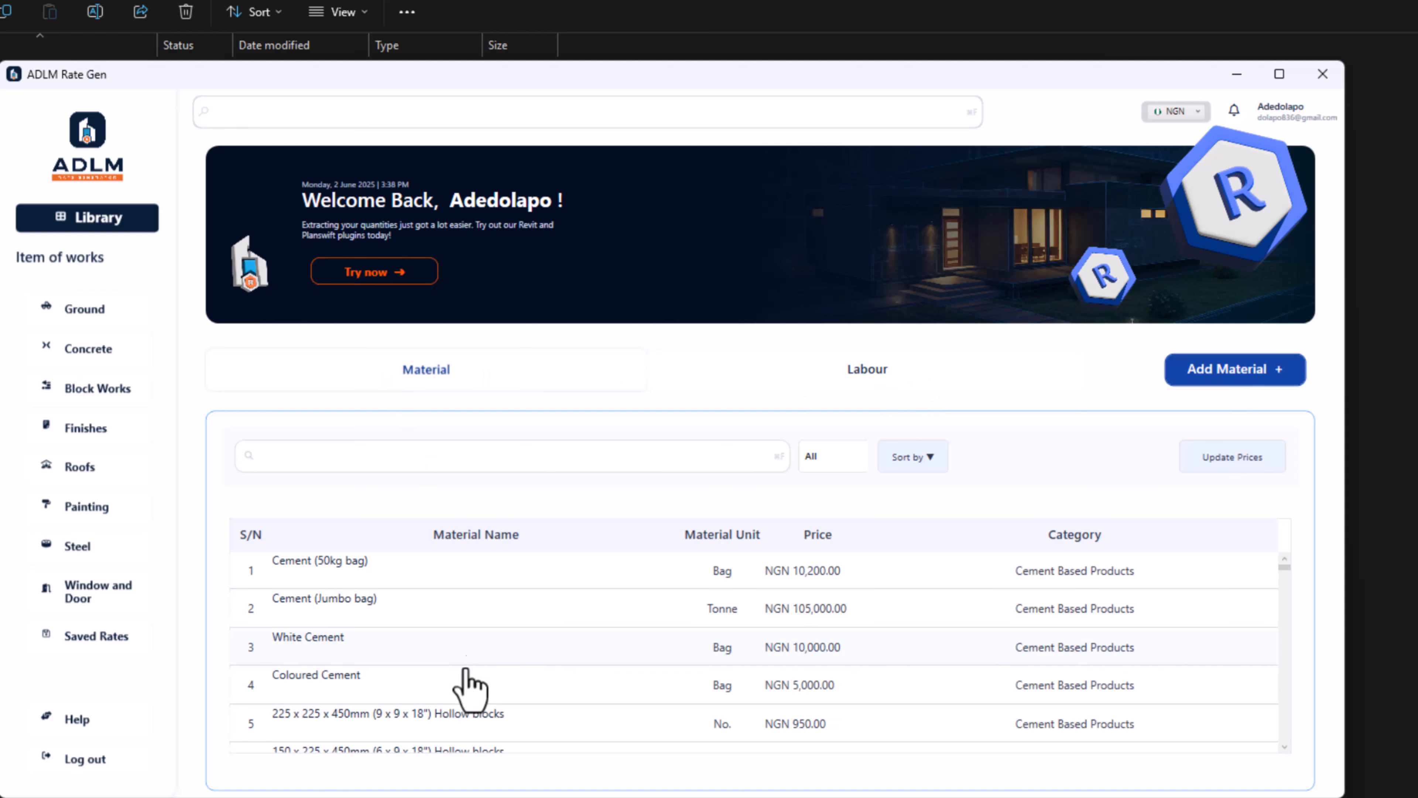
scroll(478, 640, "down", 10)
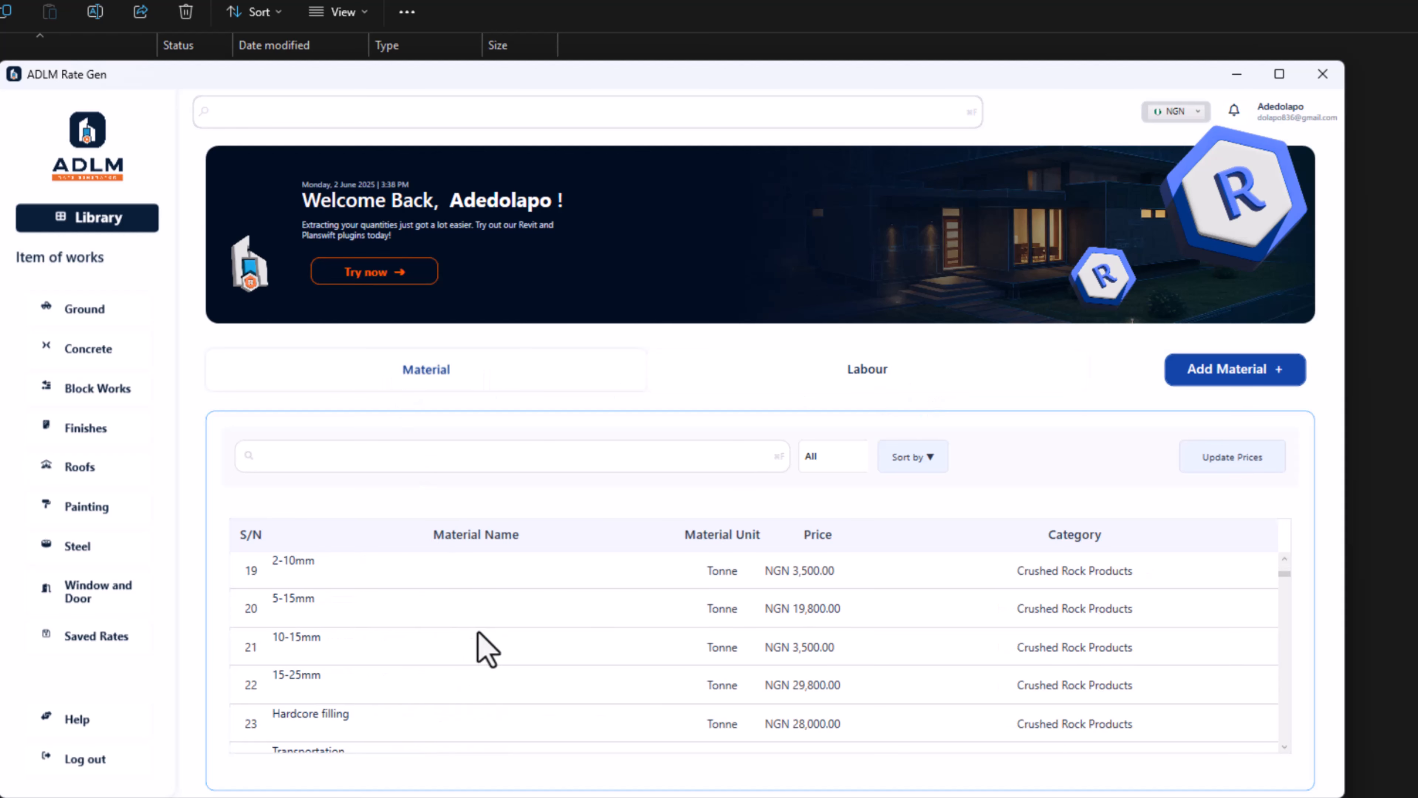
scroll(483, 648, "down", 20)
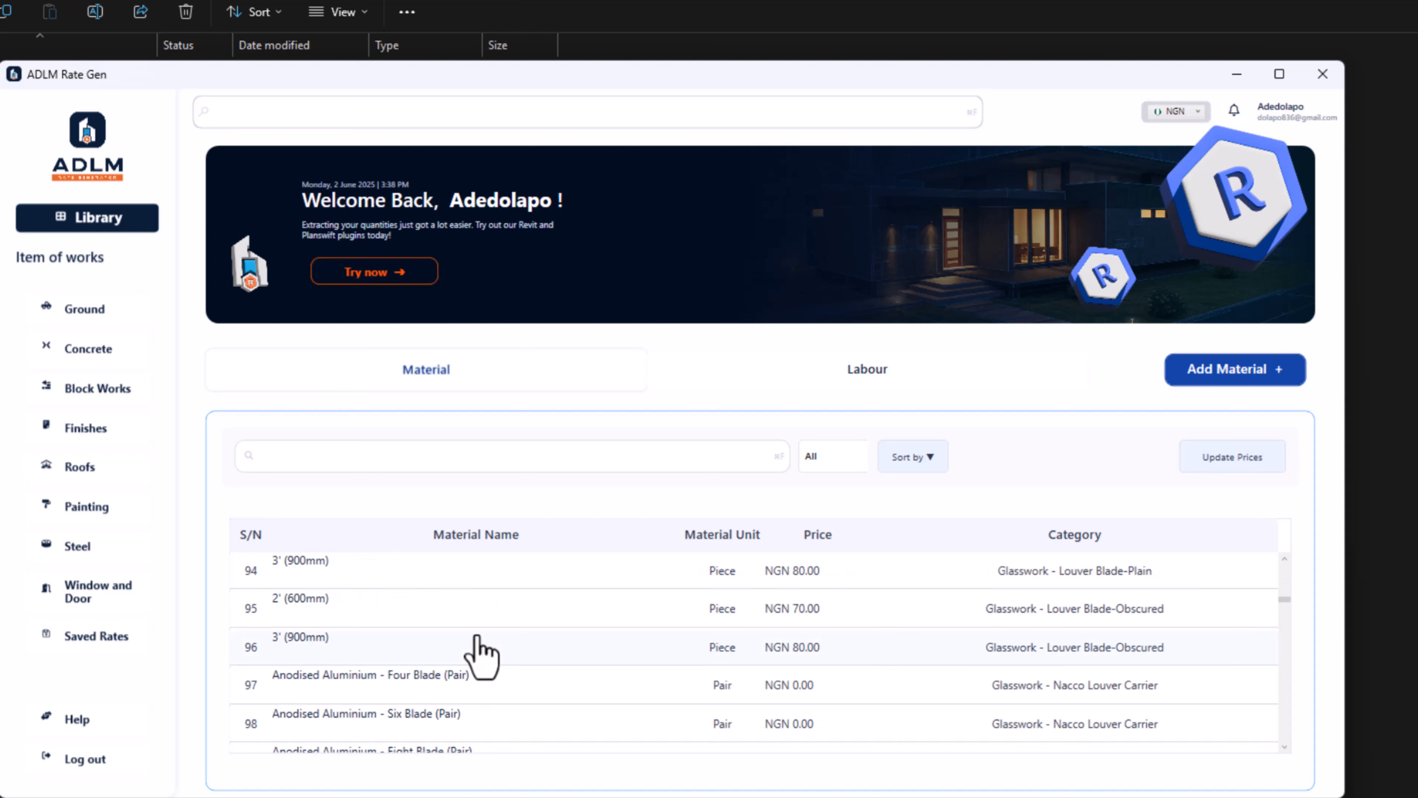
scroll(1282, 624, "down", 8)
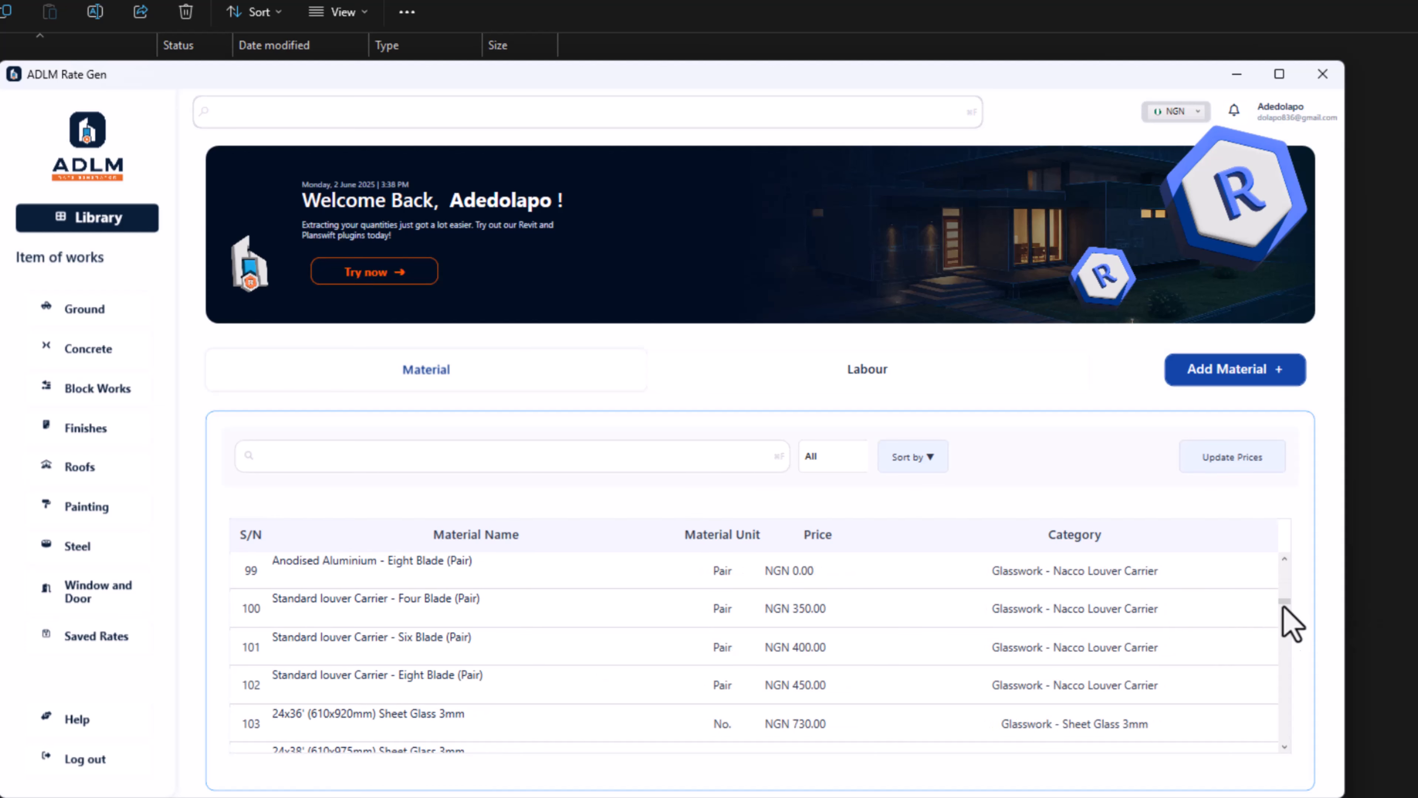
scroll(1283, 726, "down", 20)
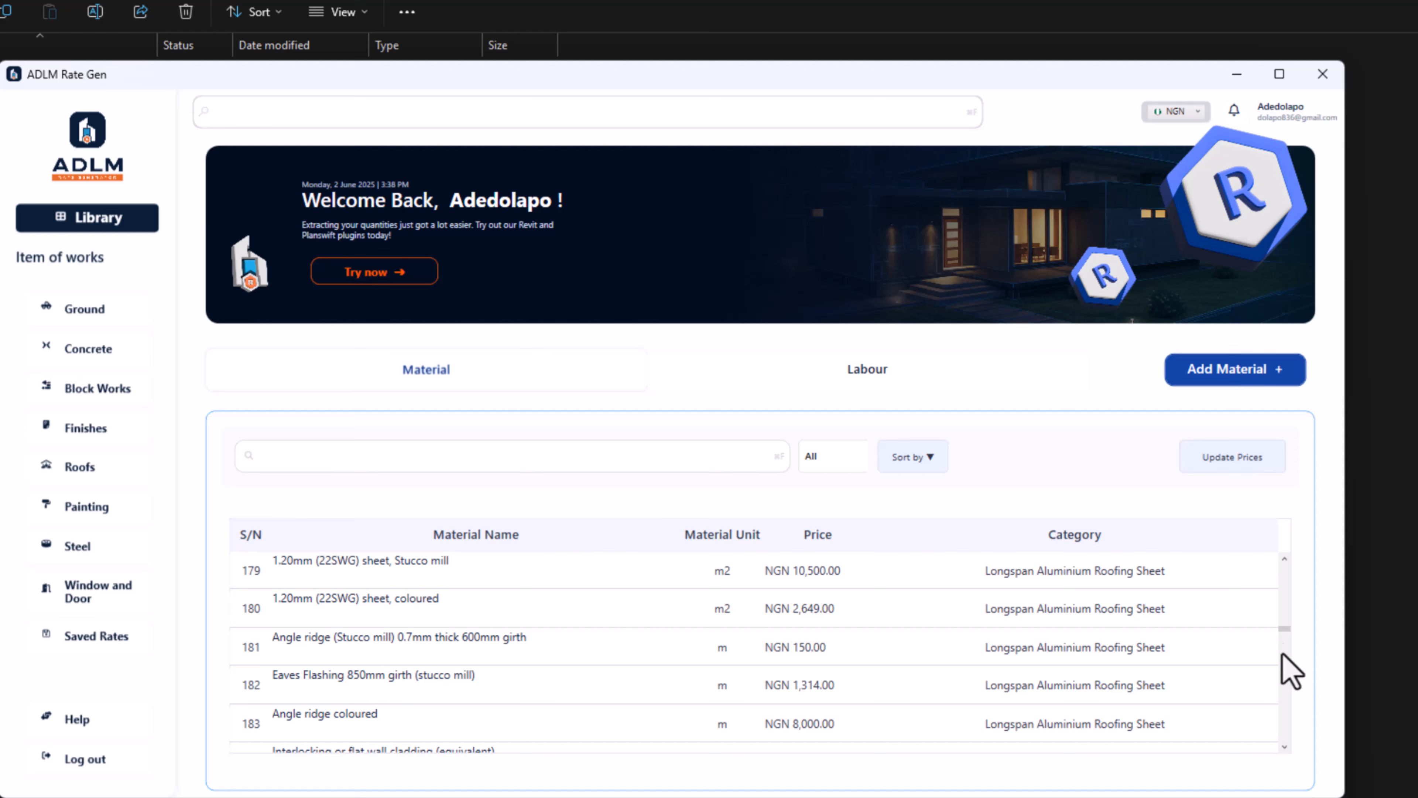
mouse_move(1286, 627)
left_mouse_down()
mouse_move(1291, 737)
mouse_move(1285, 553)
left_mouse_up()
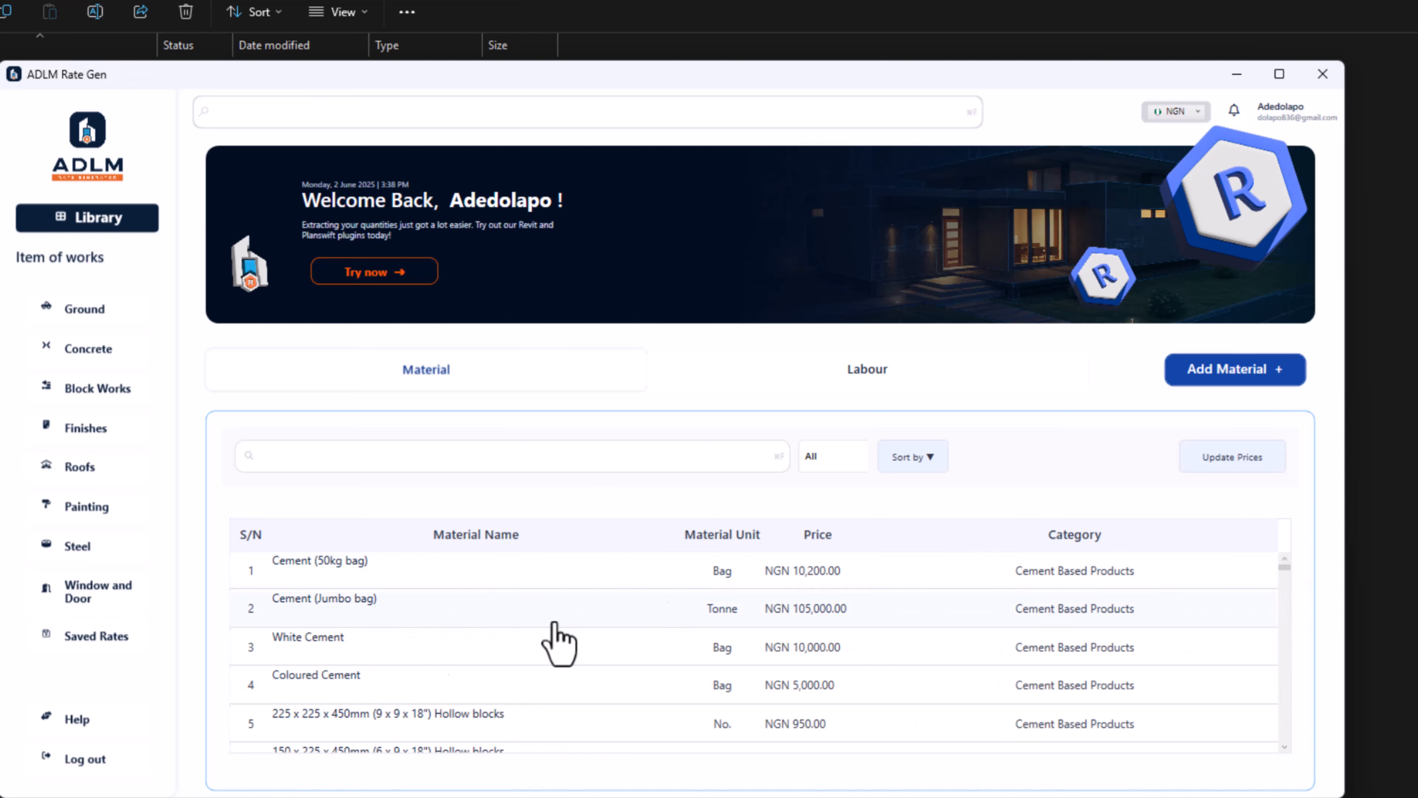
Examine the update form for Cement (50kg bag) in the material library and close it
left_click(378, 576)
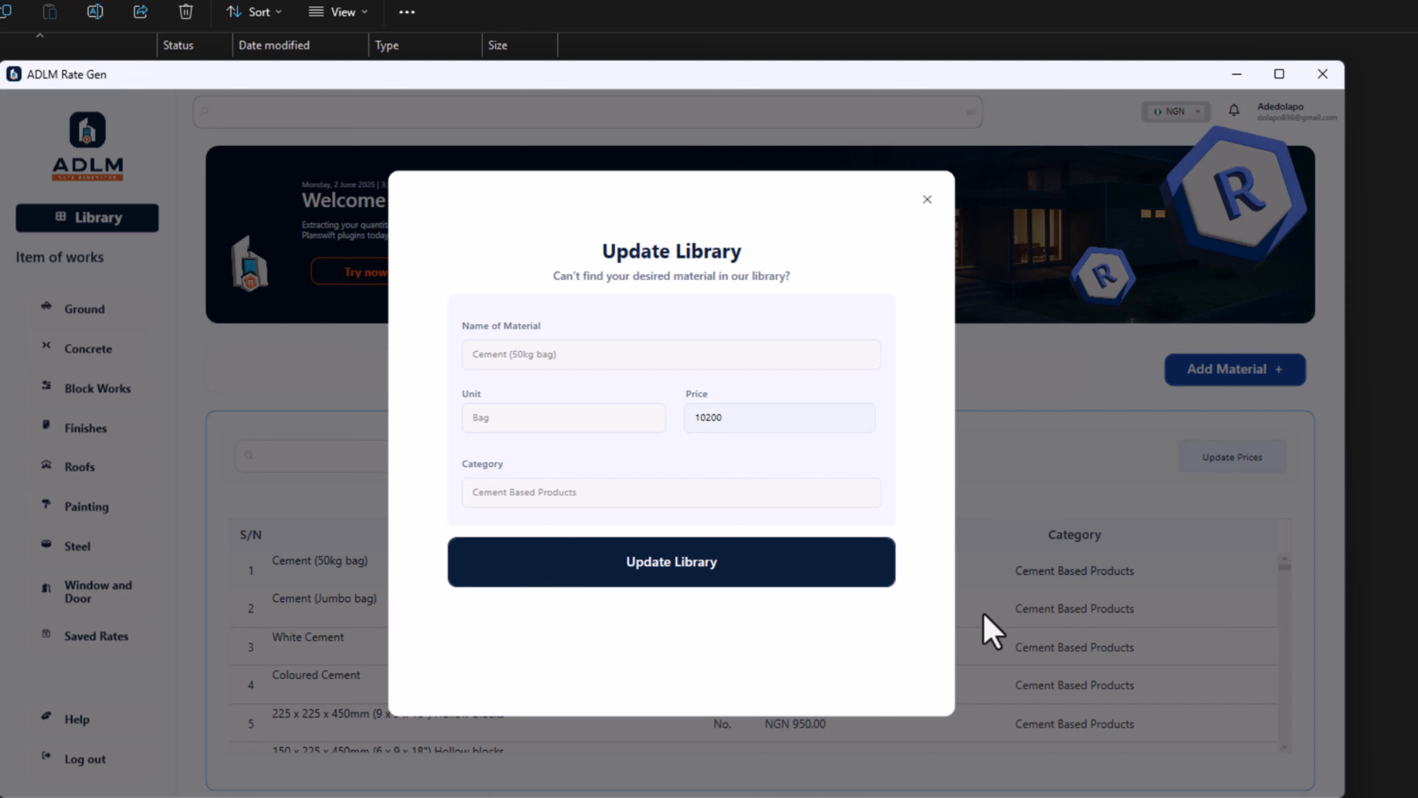
left_click(927, 199)
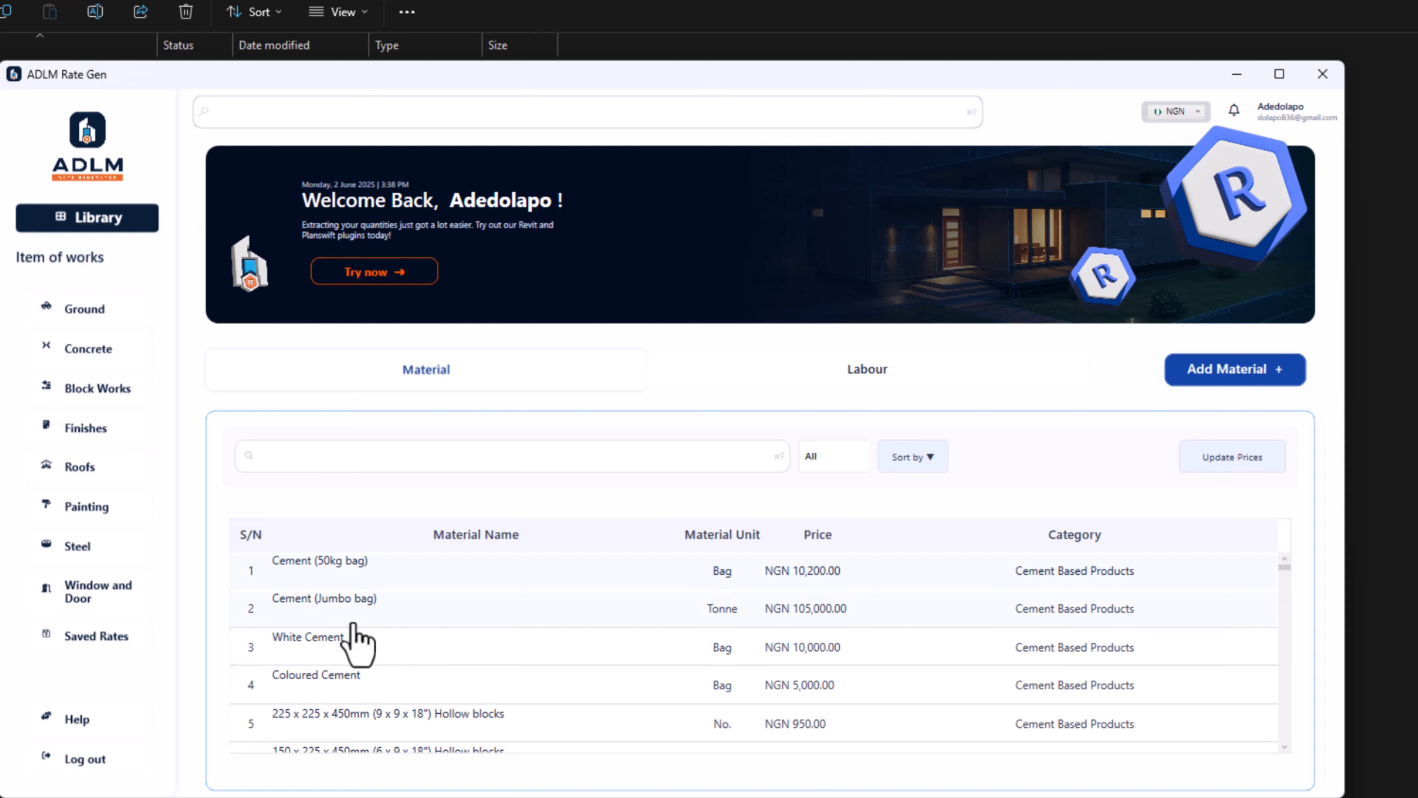
left_click(370, 574)
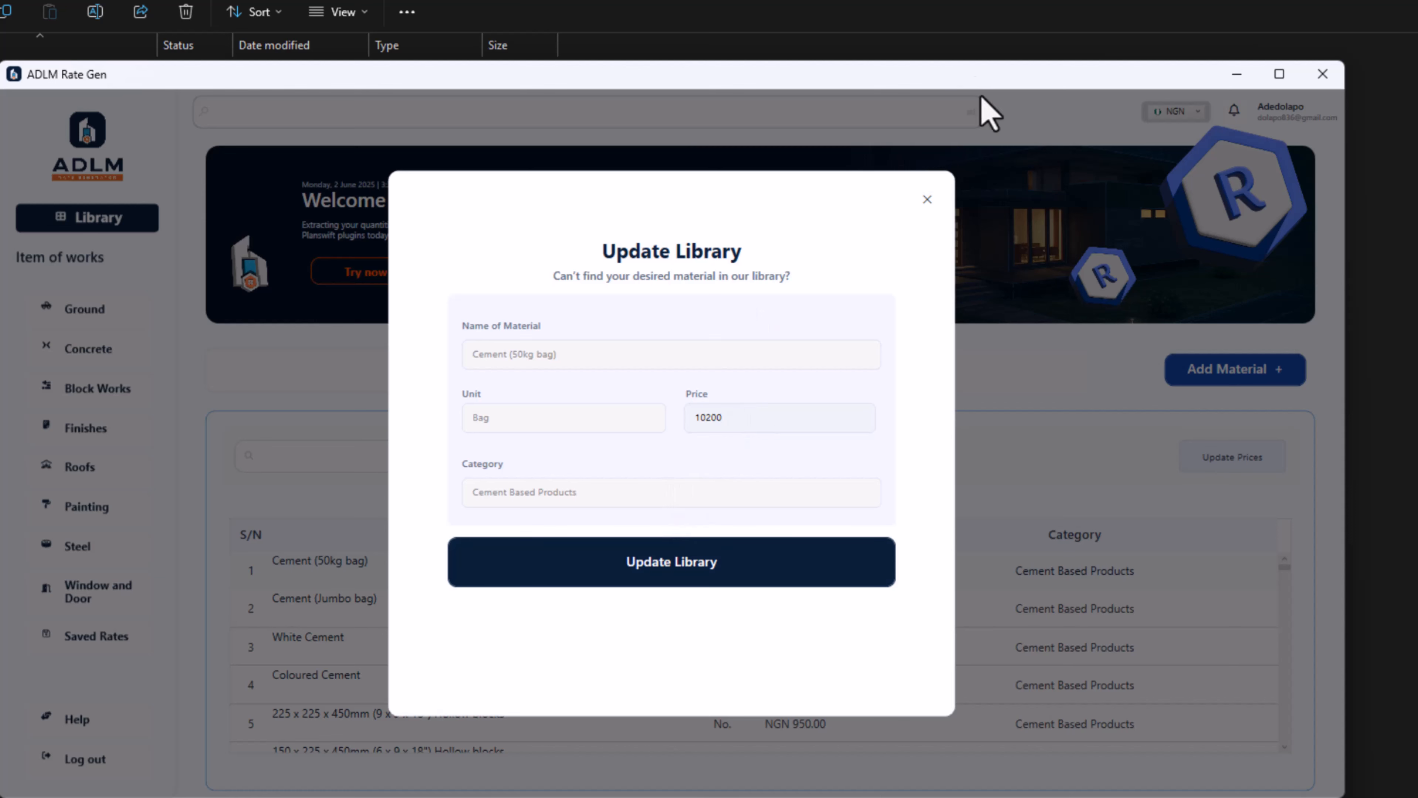
left_click(927, 200)
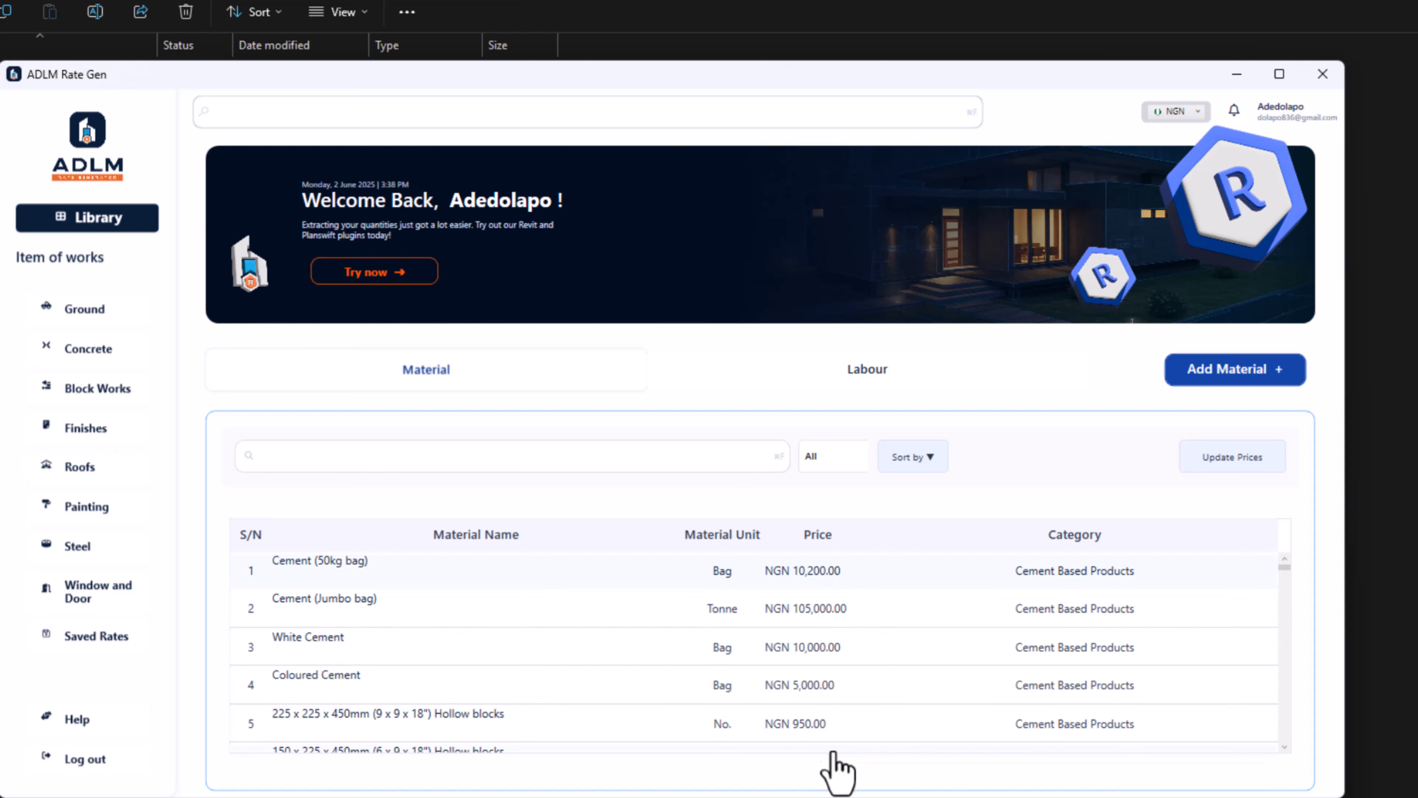
Examine the update form for the Skilled/Artisan item in the labour library and close it
left_click(871, 369)
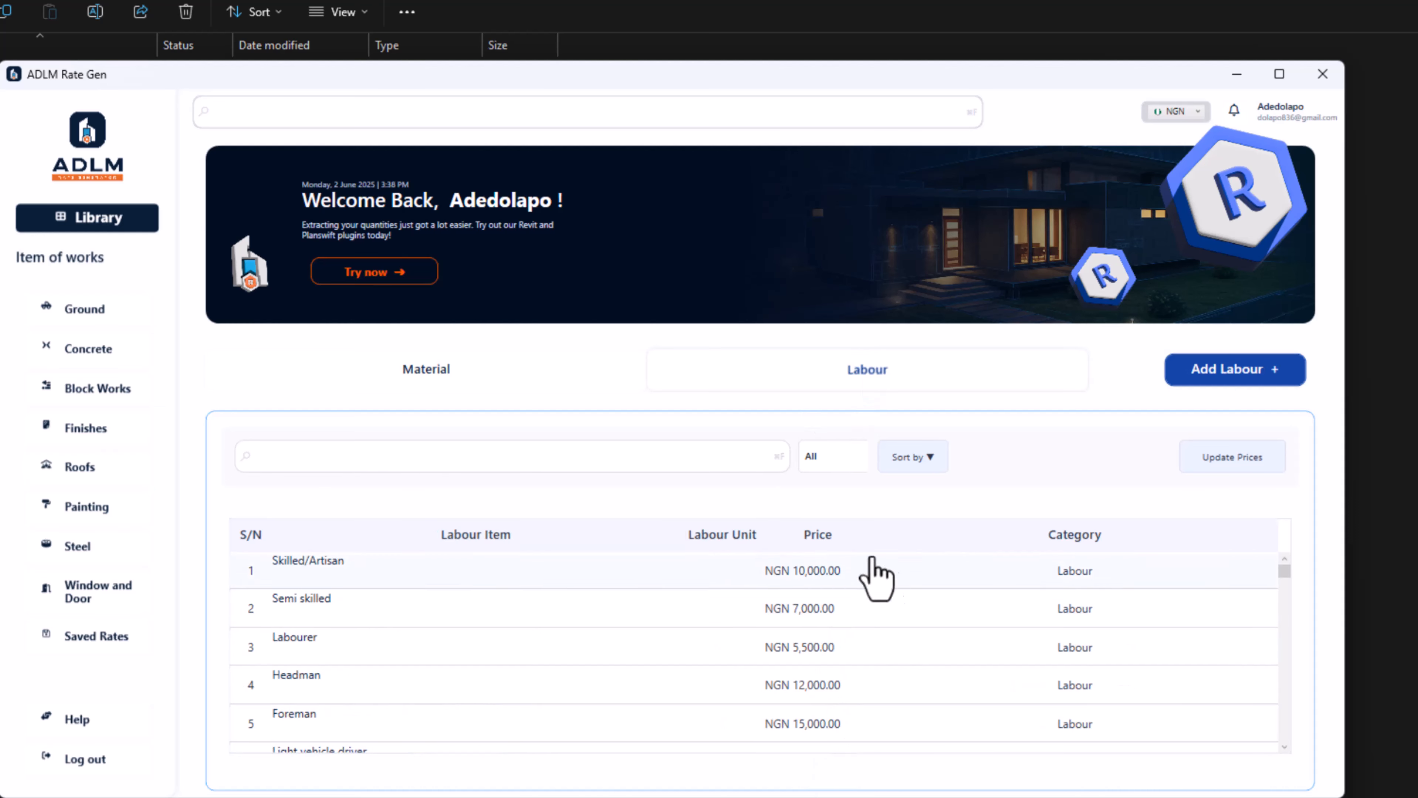
left_click(531, 577)
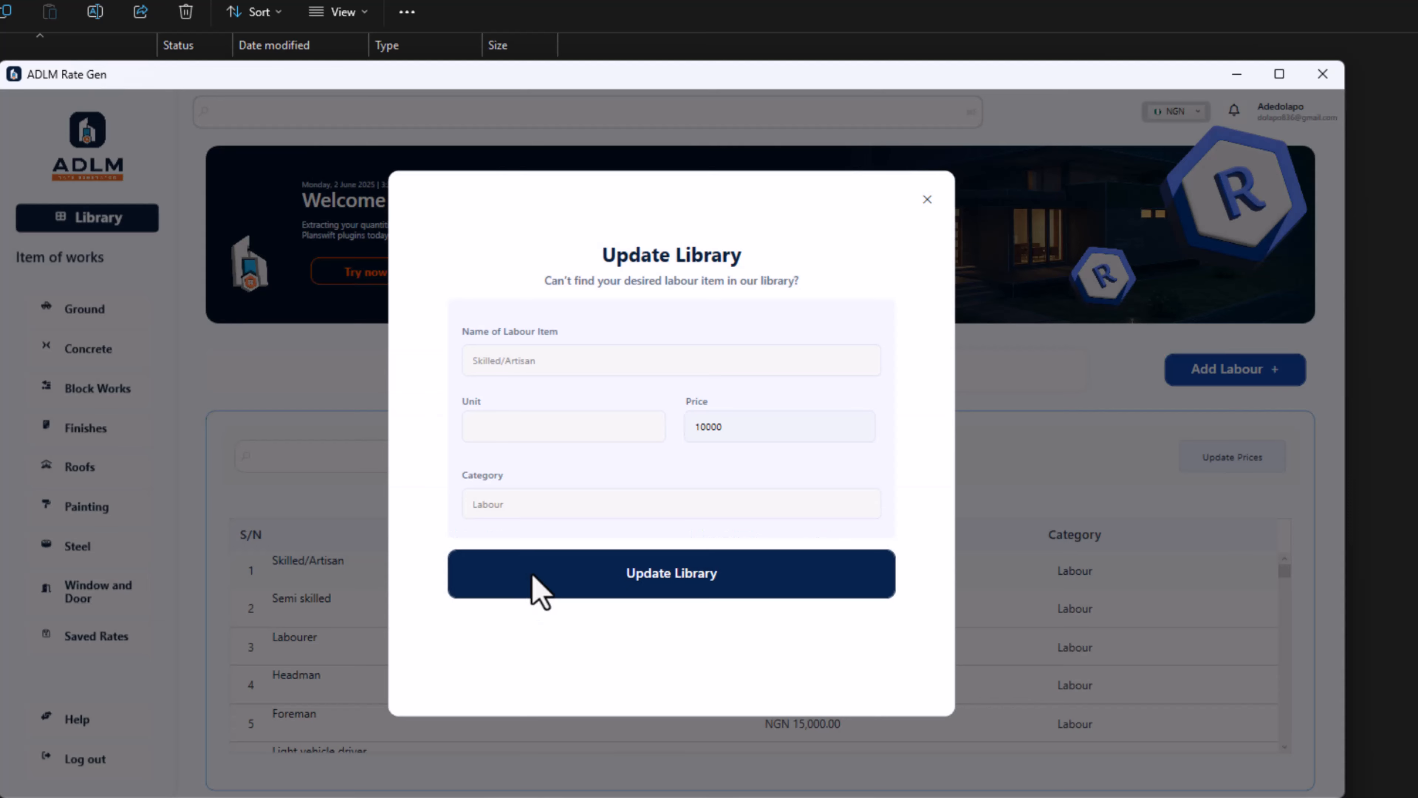
left_click(927, 199)
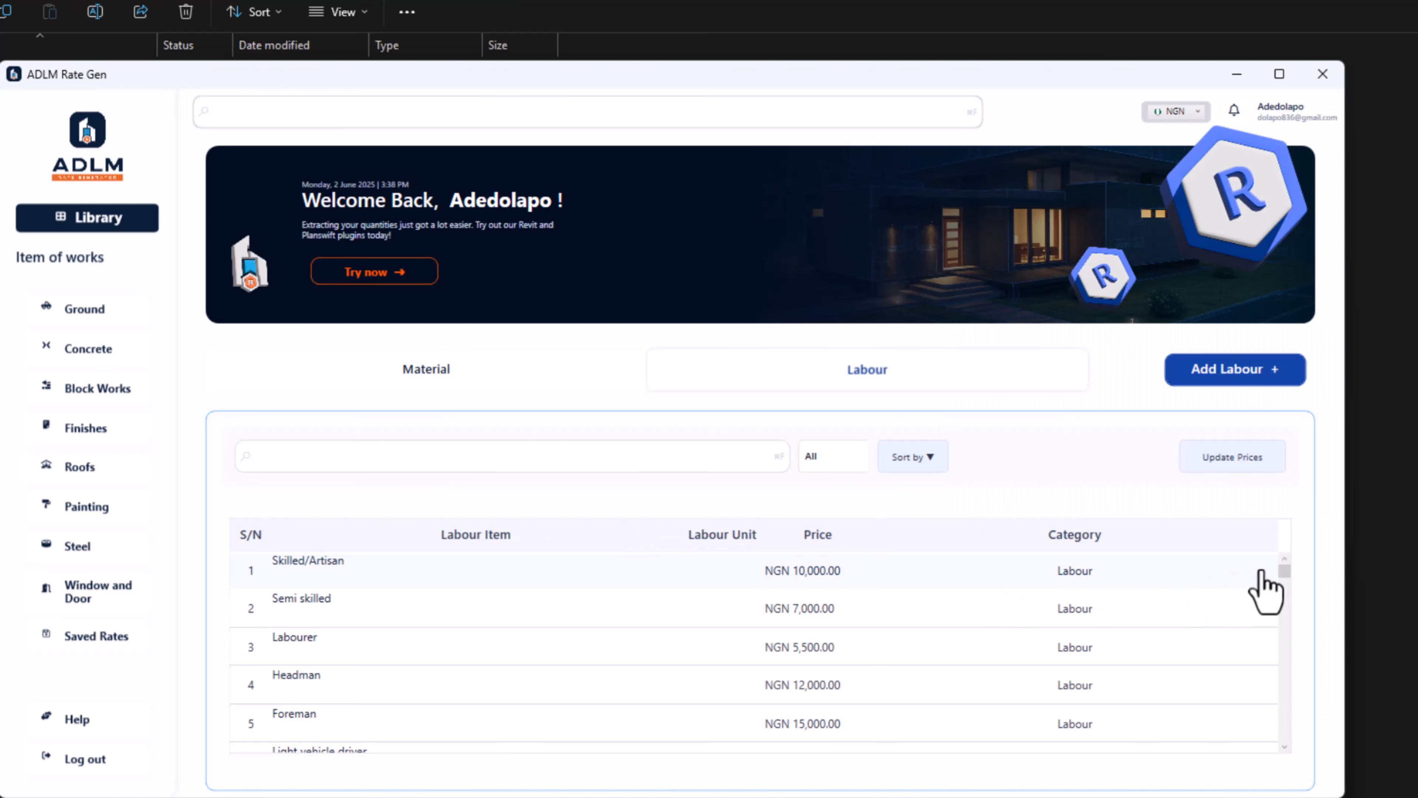
Set the price of the Cutting machine labour item to 4,000 and update the library
left_click_drag(1281, 570, 1271, 755)
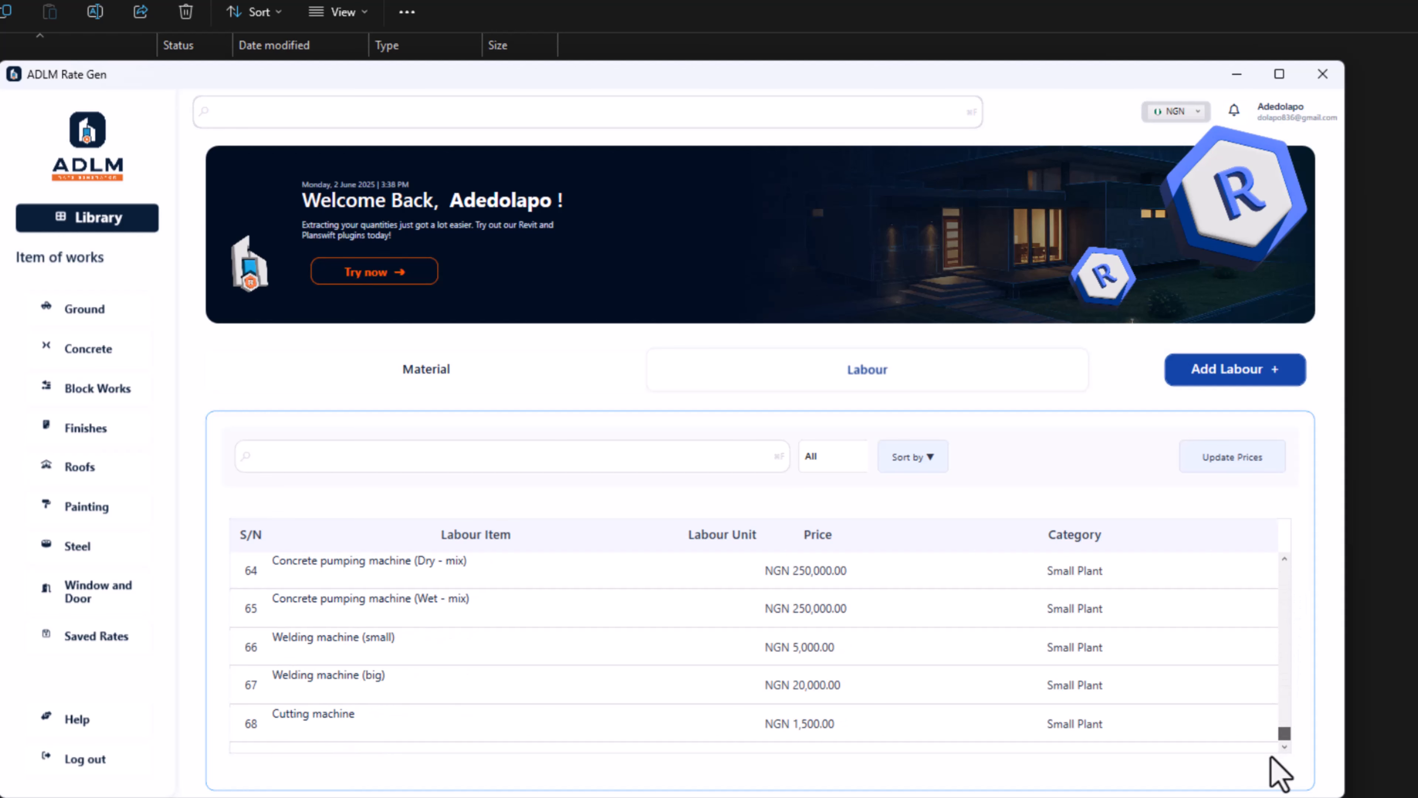
left_click(392, 731)
left_click_drag(750, 428, 688, 443)
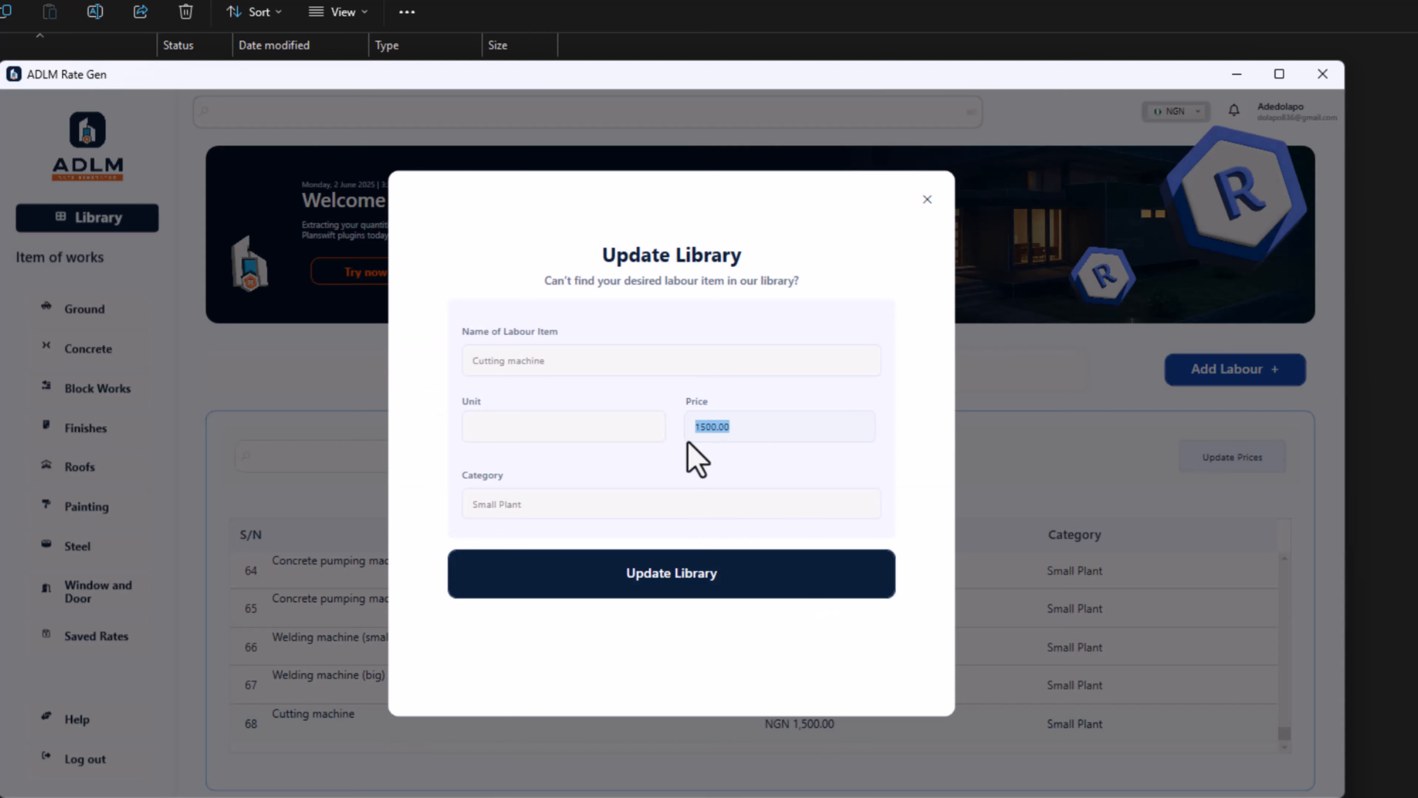
type("4,0000")
left_click(748, 585)
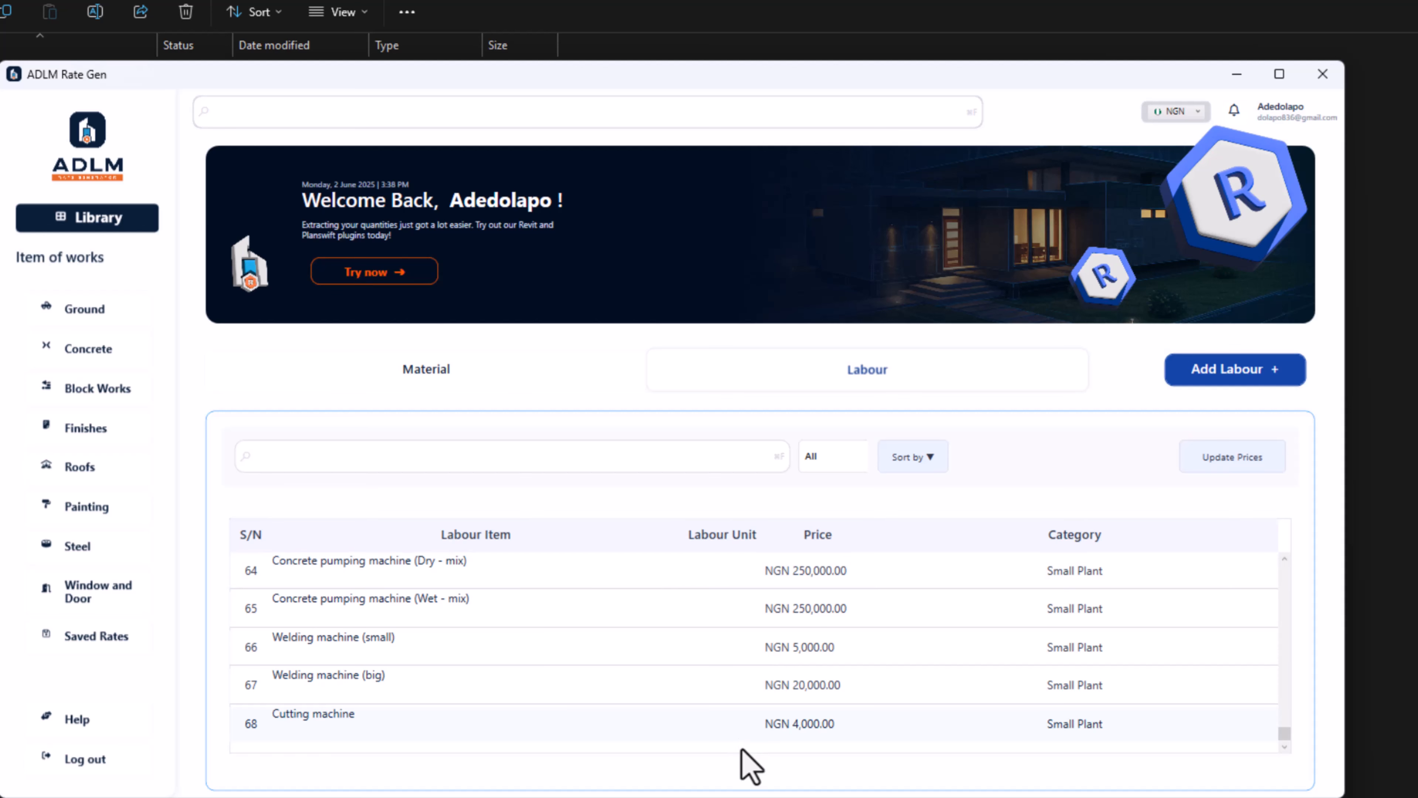
Look through the labour list and open the form for adding a new labour item
scroll(739, 745, "up", 8)
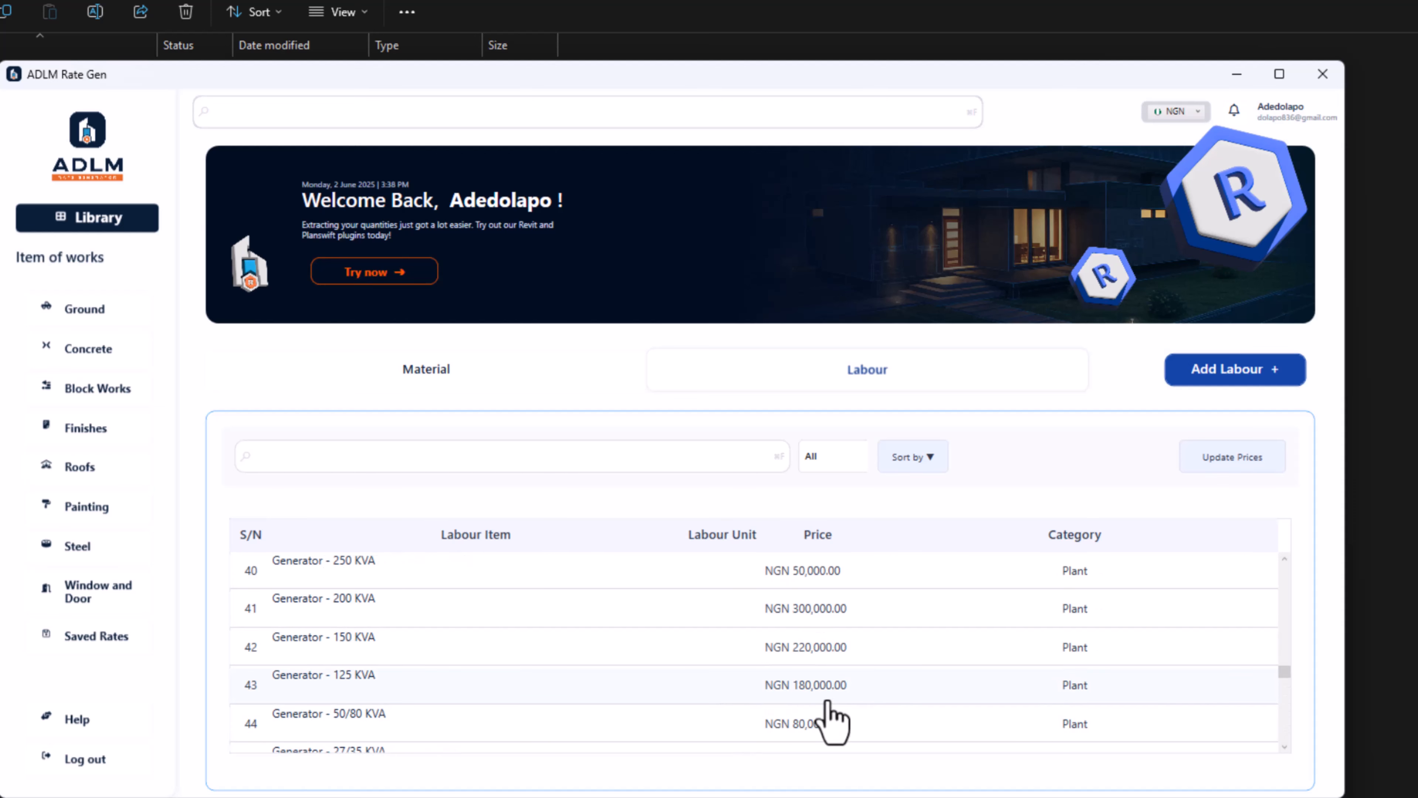
scroll(491, 603, "down", 8)
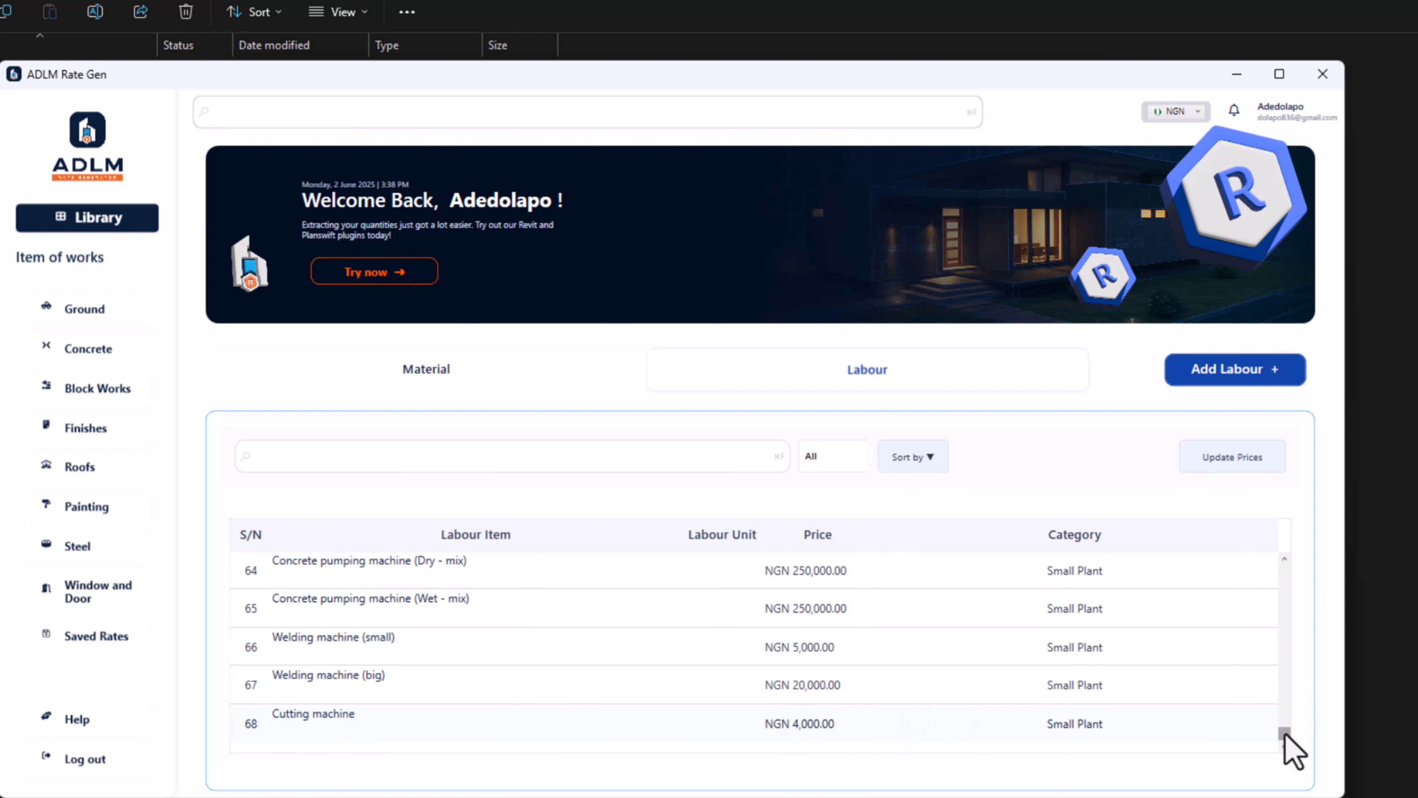
left_click_drag(1285, 736, 1298, 593)
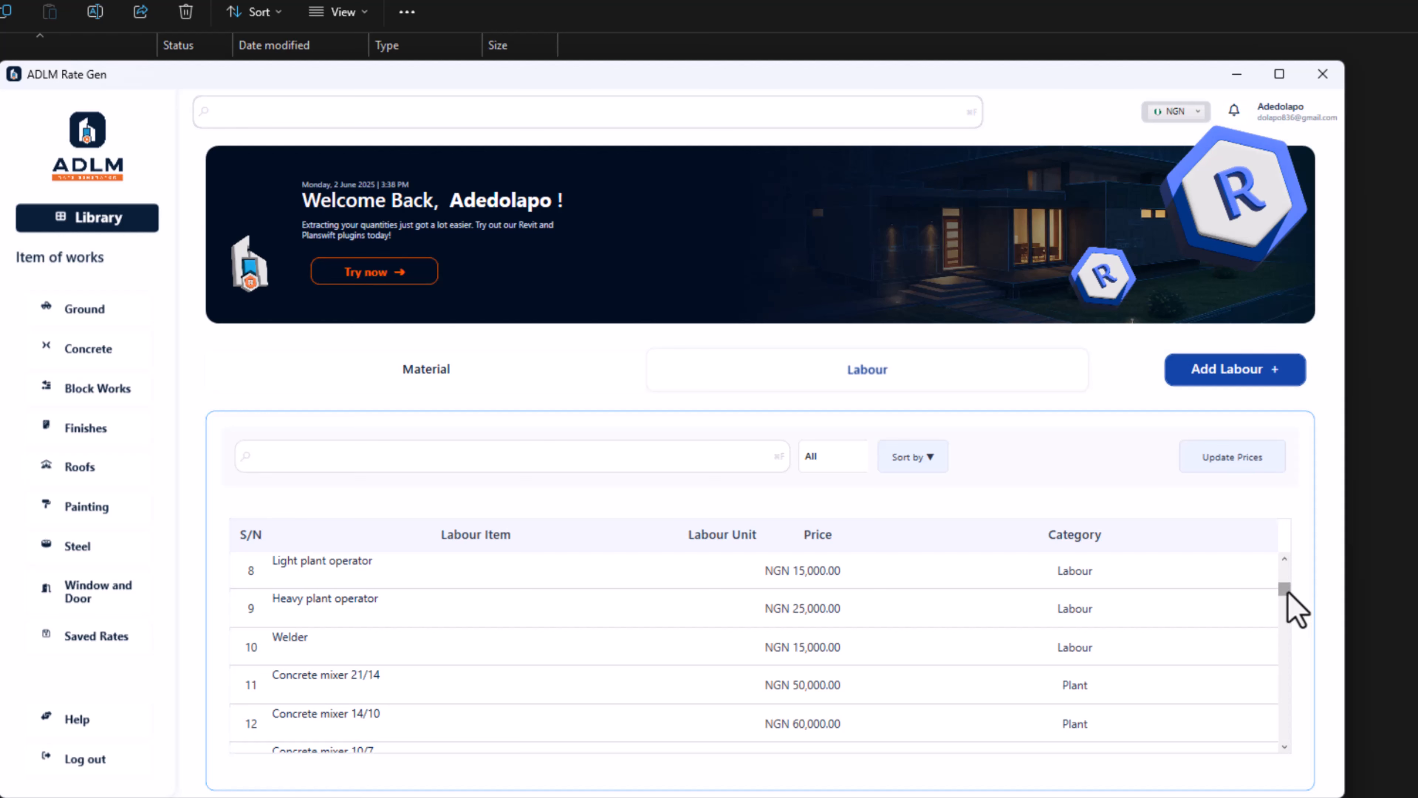
left_click_drag(1287, 592, 1283, 736)
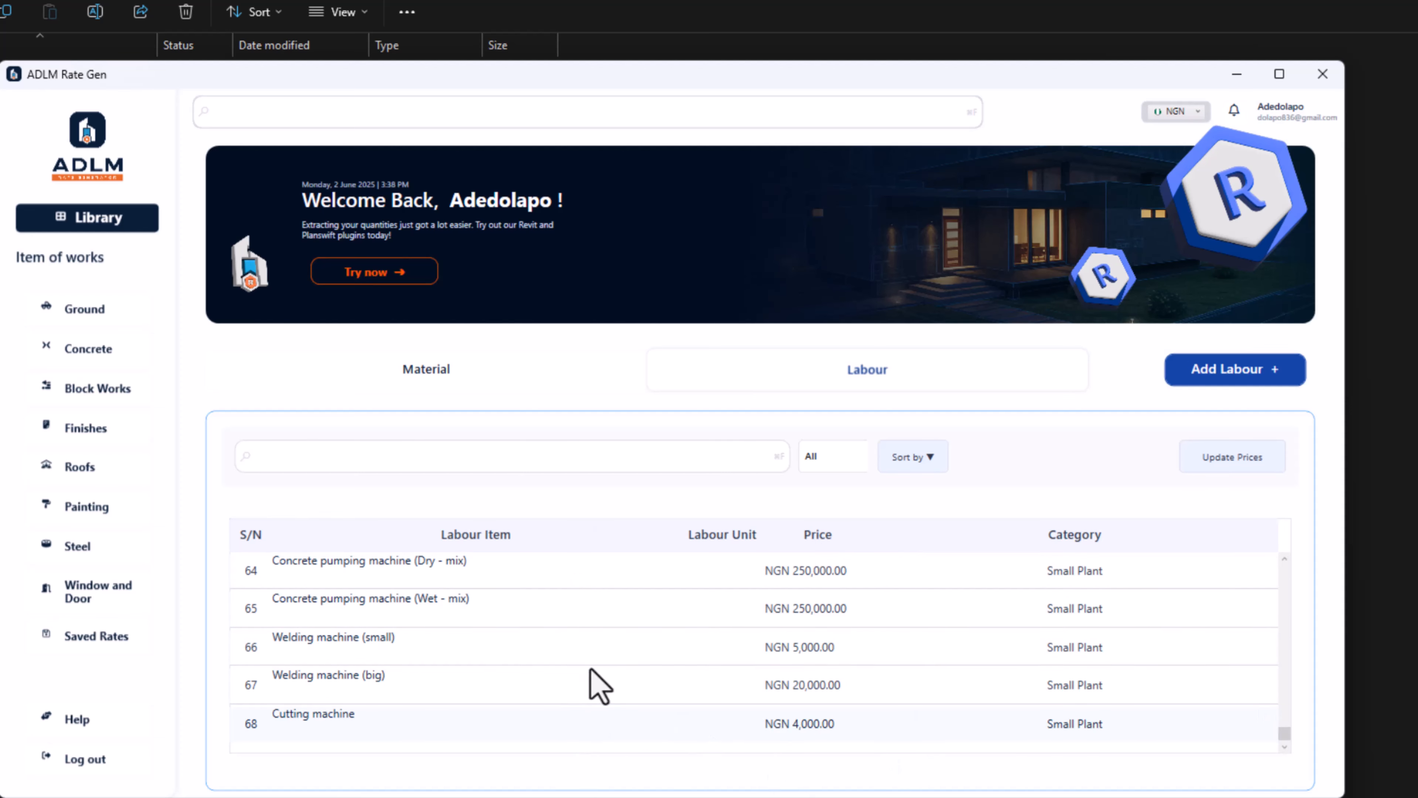
left_click(1217, 403)
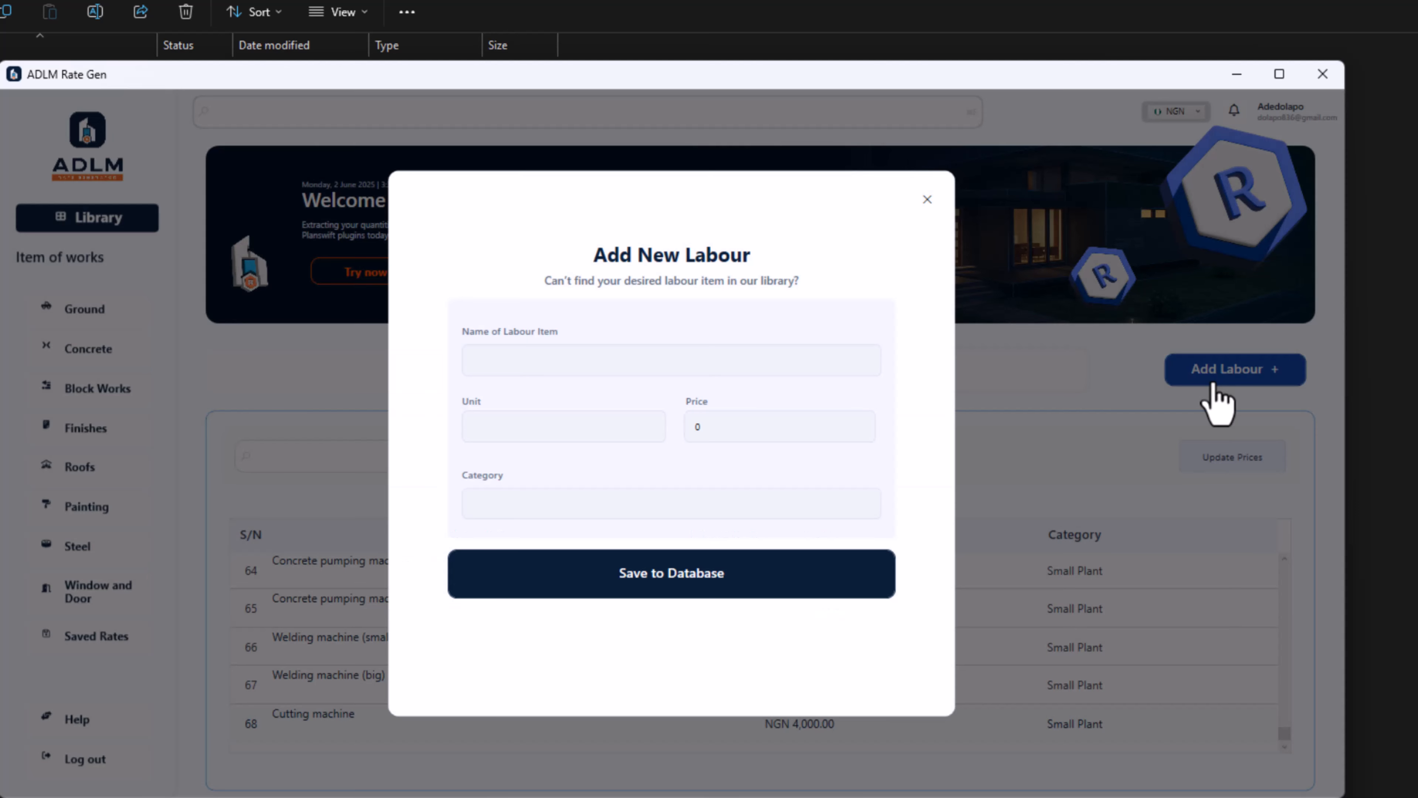
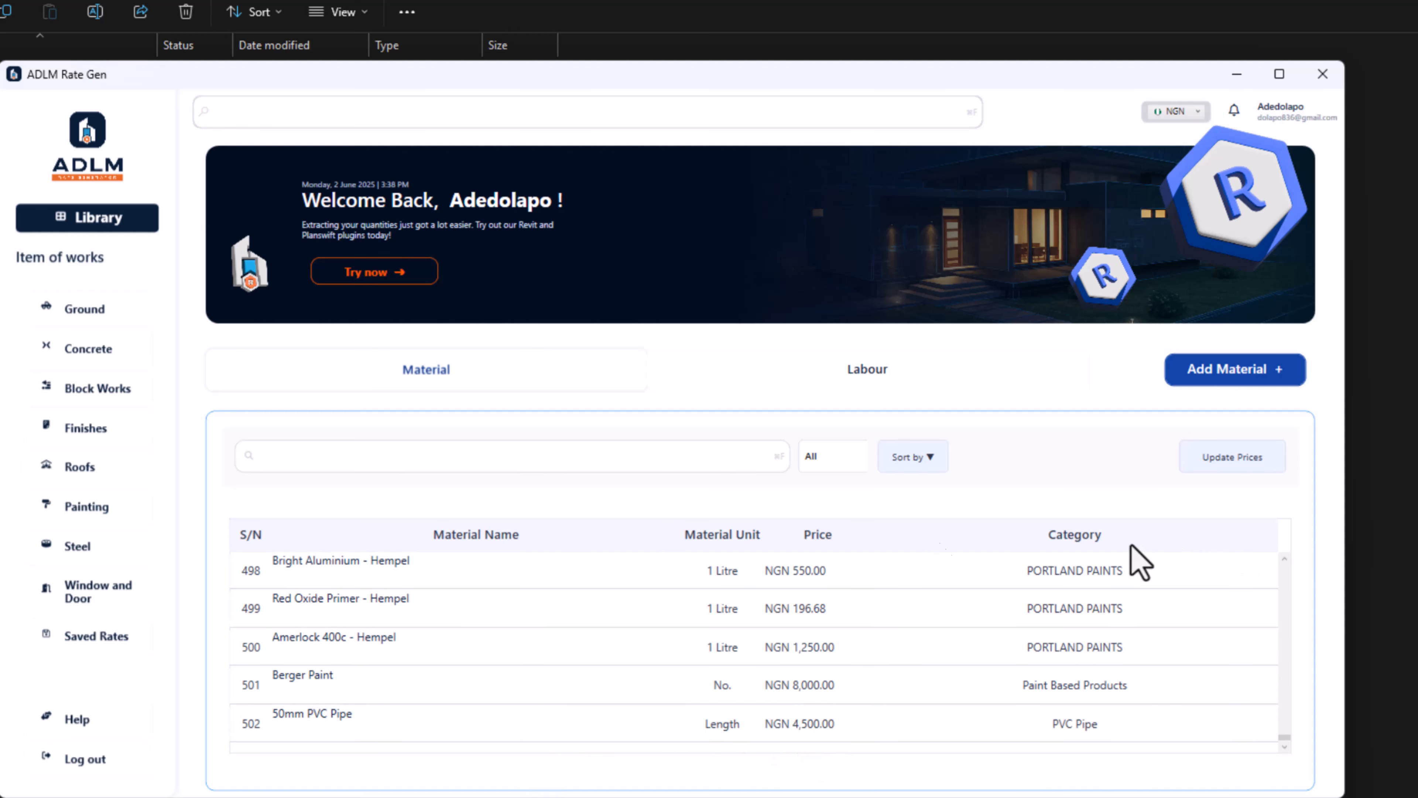
Search the material library for "Ceme" and view the matching materials
left_click(349, 461)
type("ceme")
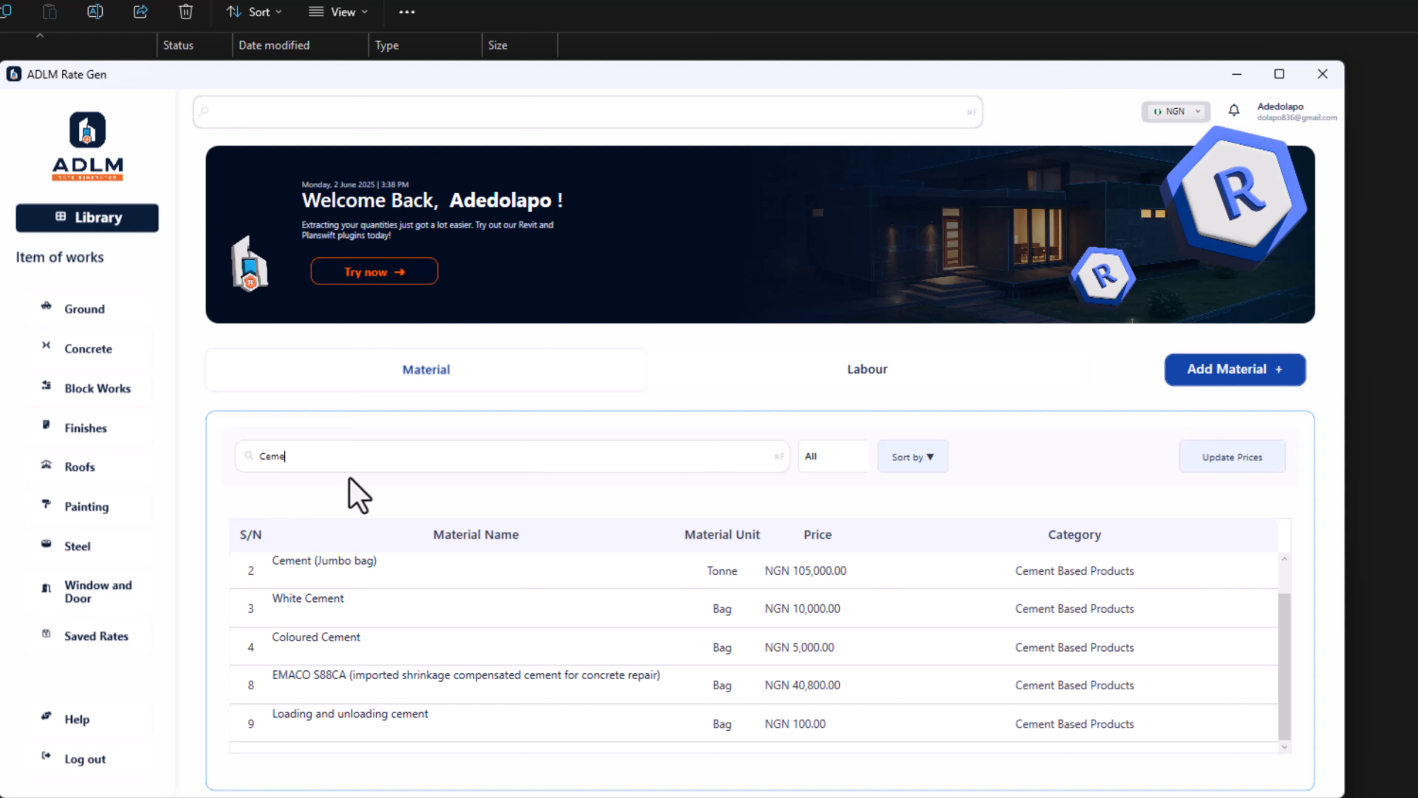
scroll(360, 612, "up", 1)
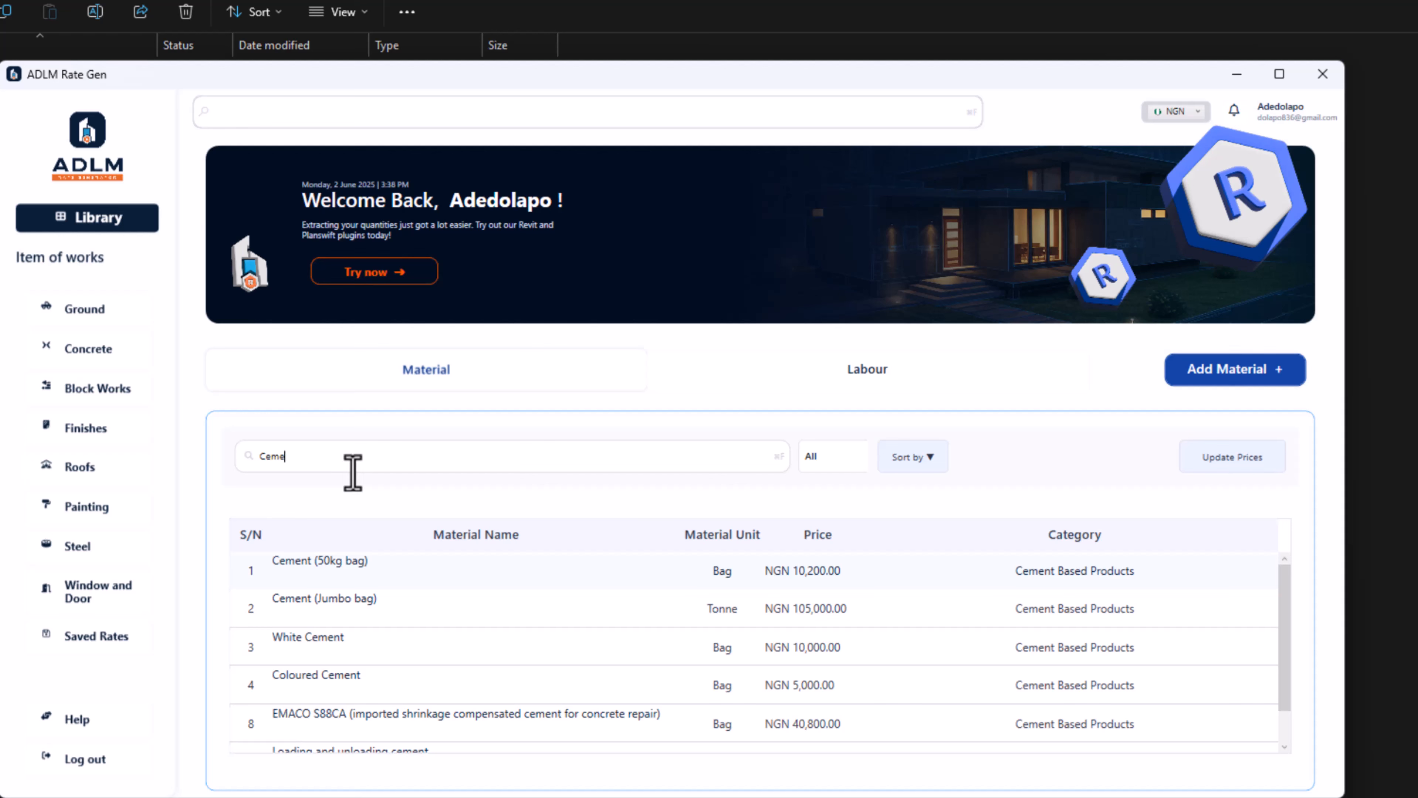
Replace the material search term with "pain"
left_click_drag(352, 472, 198, 486)
type("pa")
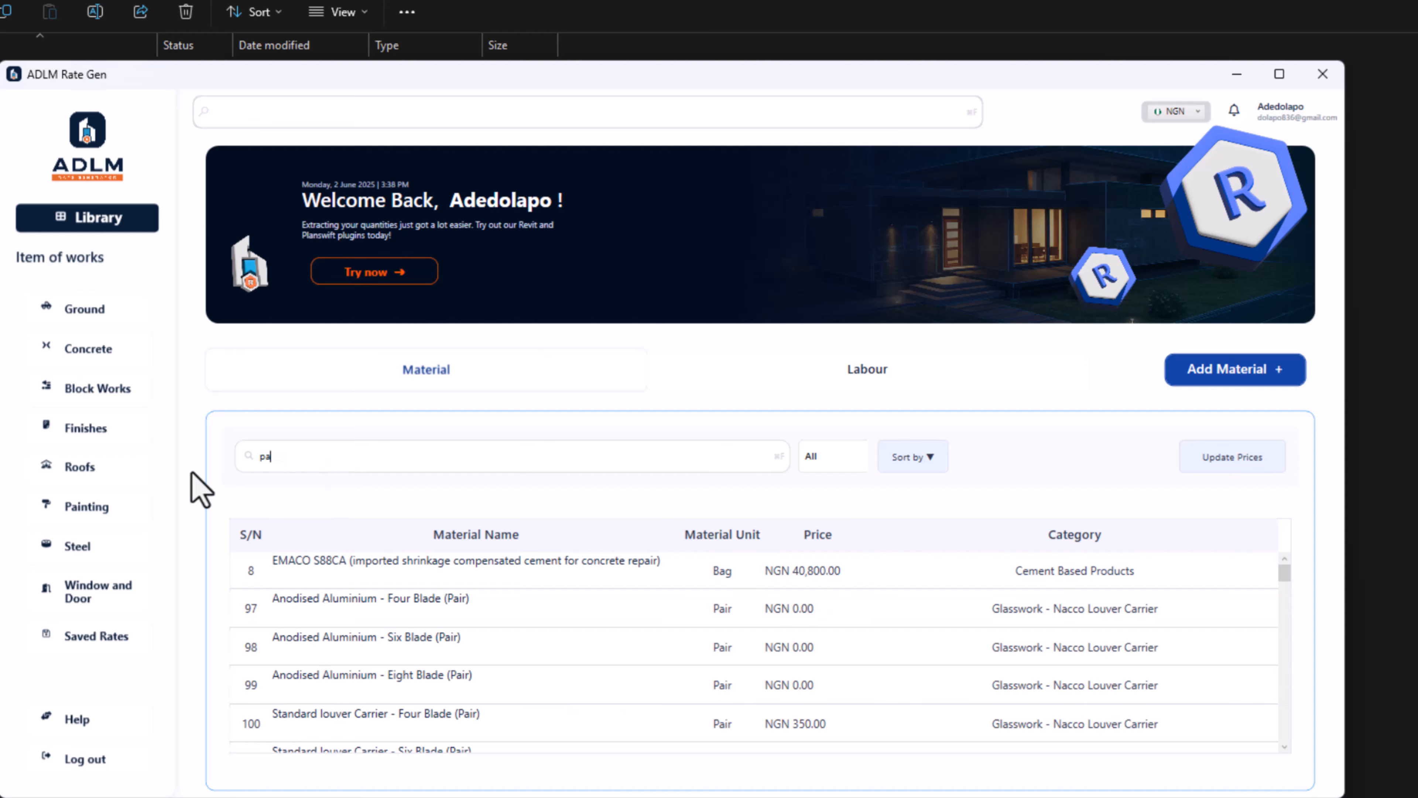
type("in")
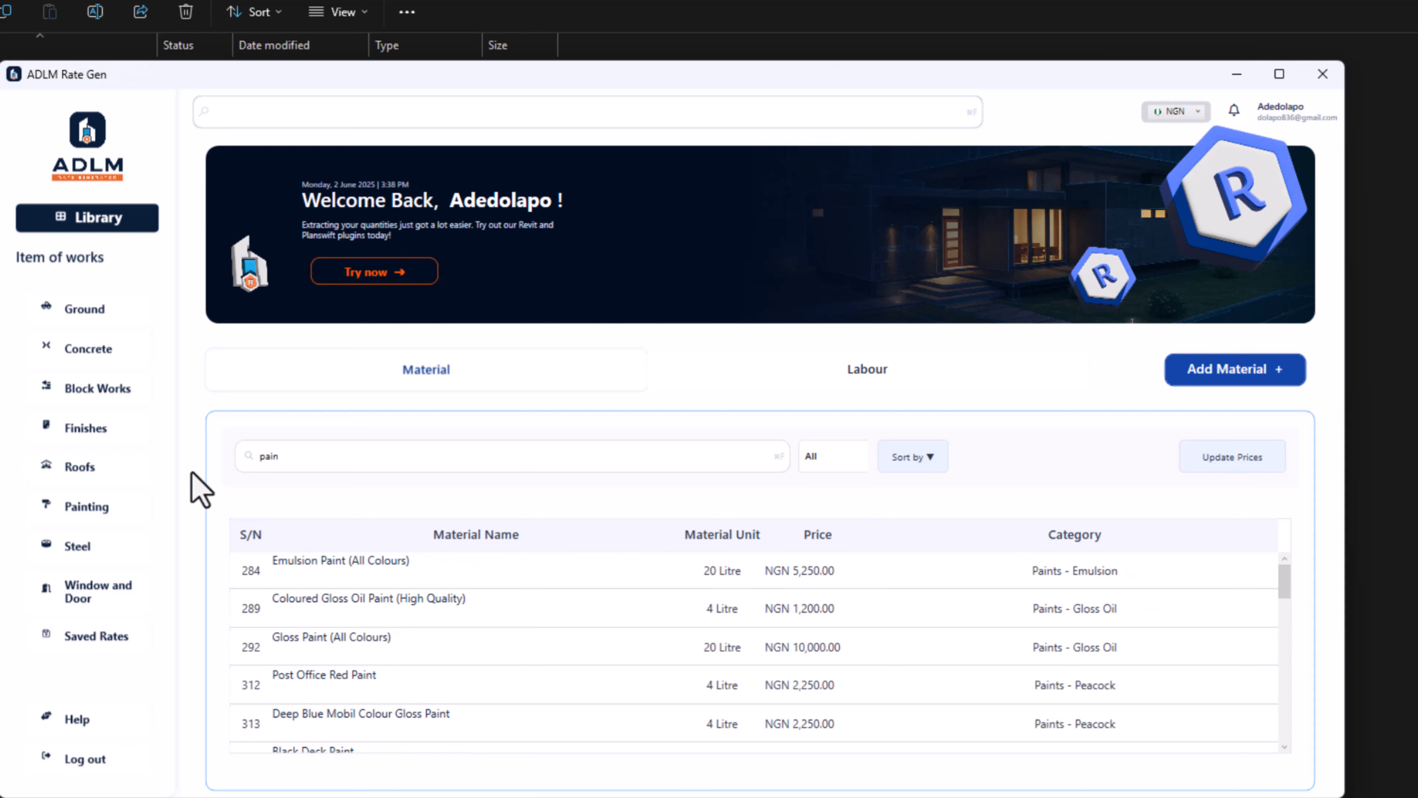
Look through the paint materials matching "pain" and clear the material search term
scroll(342, 633, "down", 10)
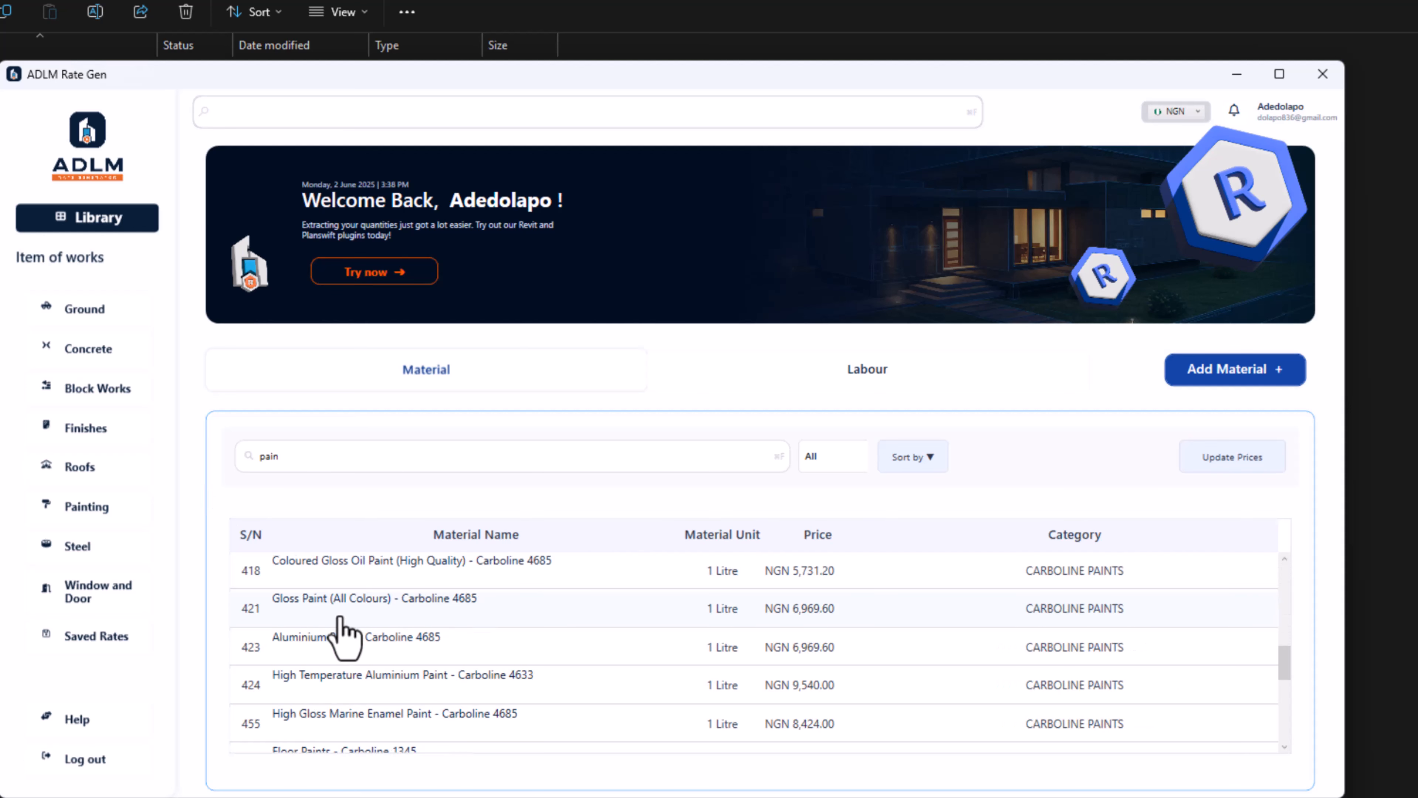
scroll(342, 633, "up", 5)
scroll(342, 633, "down", 3)
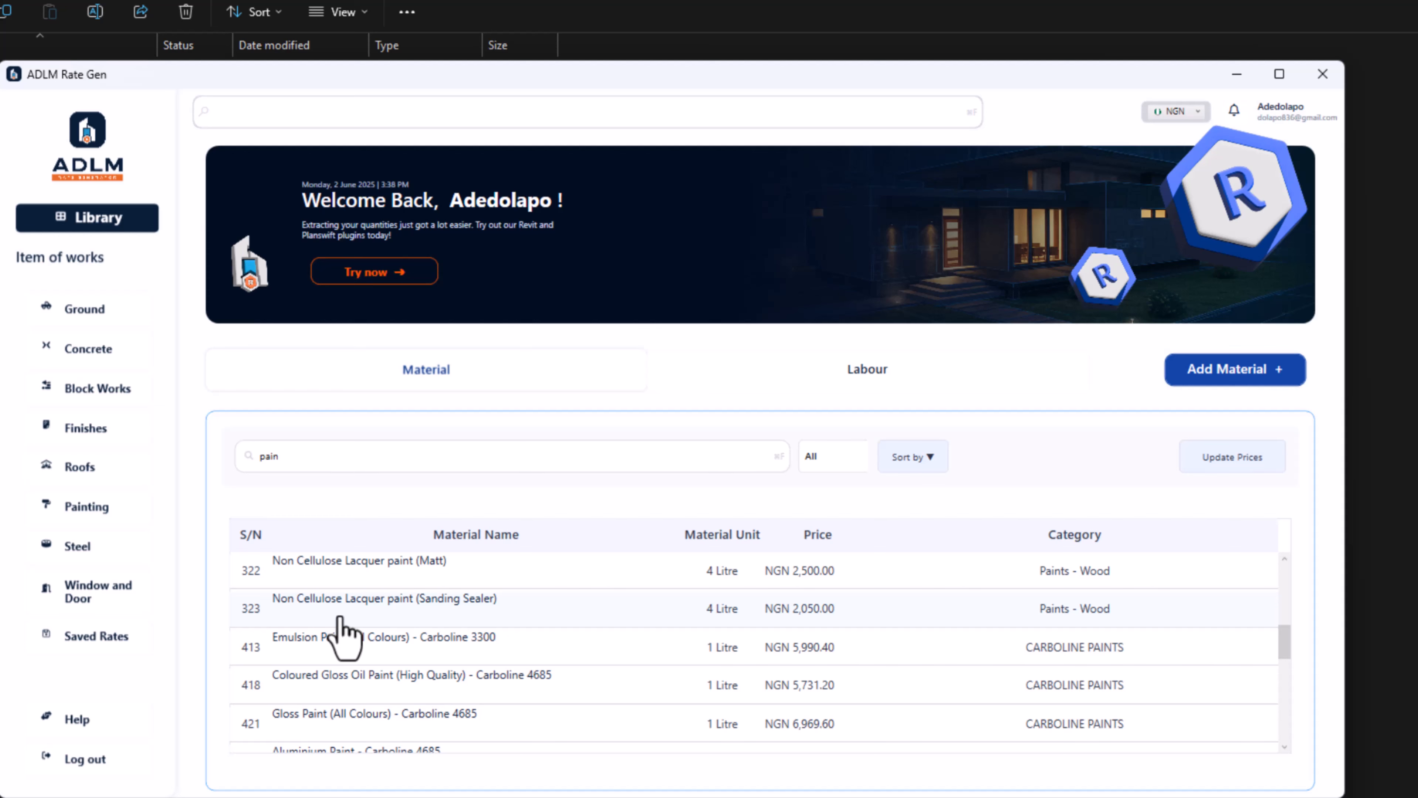
scroll(342, 633, "up", 3)
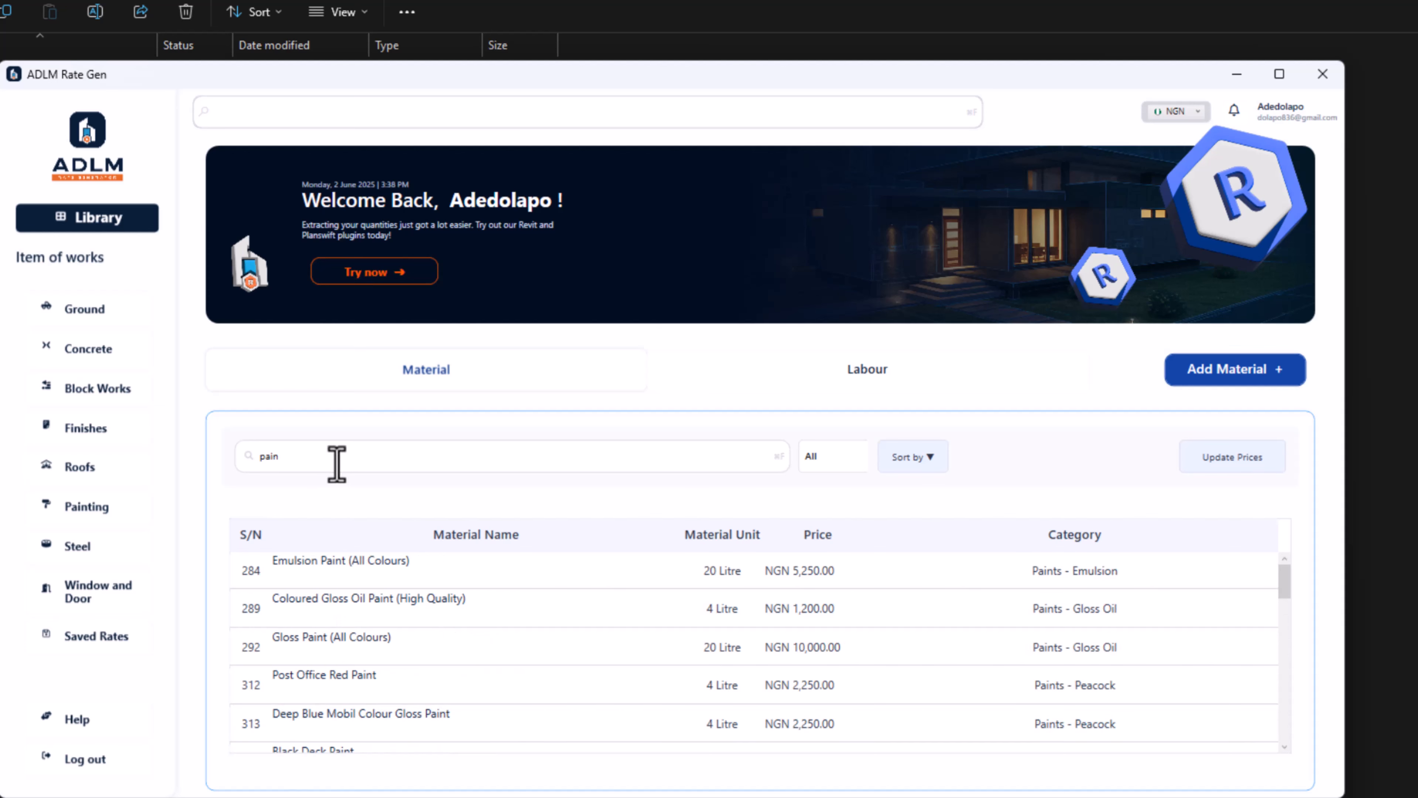
key("BackSpace")
key("BackSpace")
key("BackSpace")
key("BackSpace")
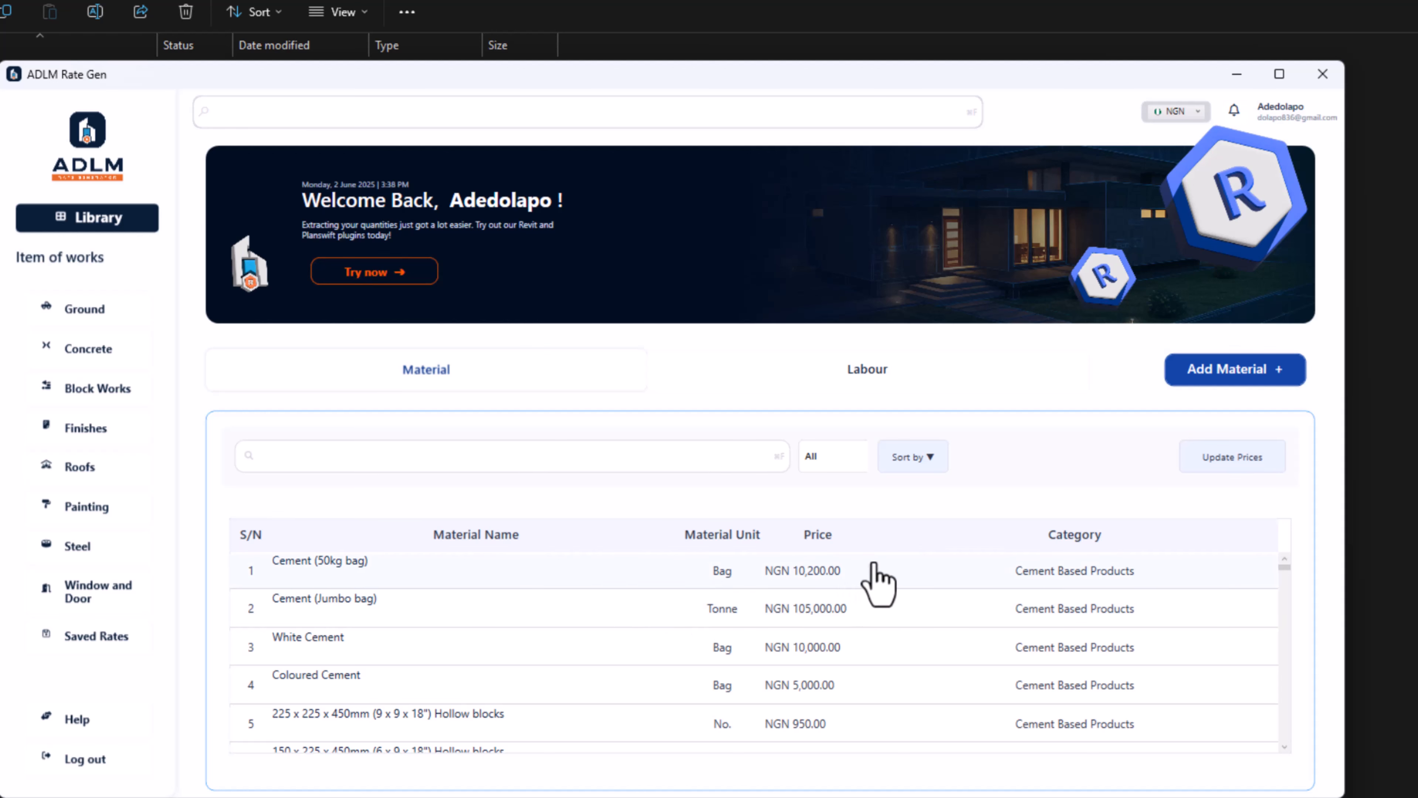
Filter the material library to the Structural Steel Plates category and look through the listed plates
left_click(857, 457)
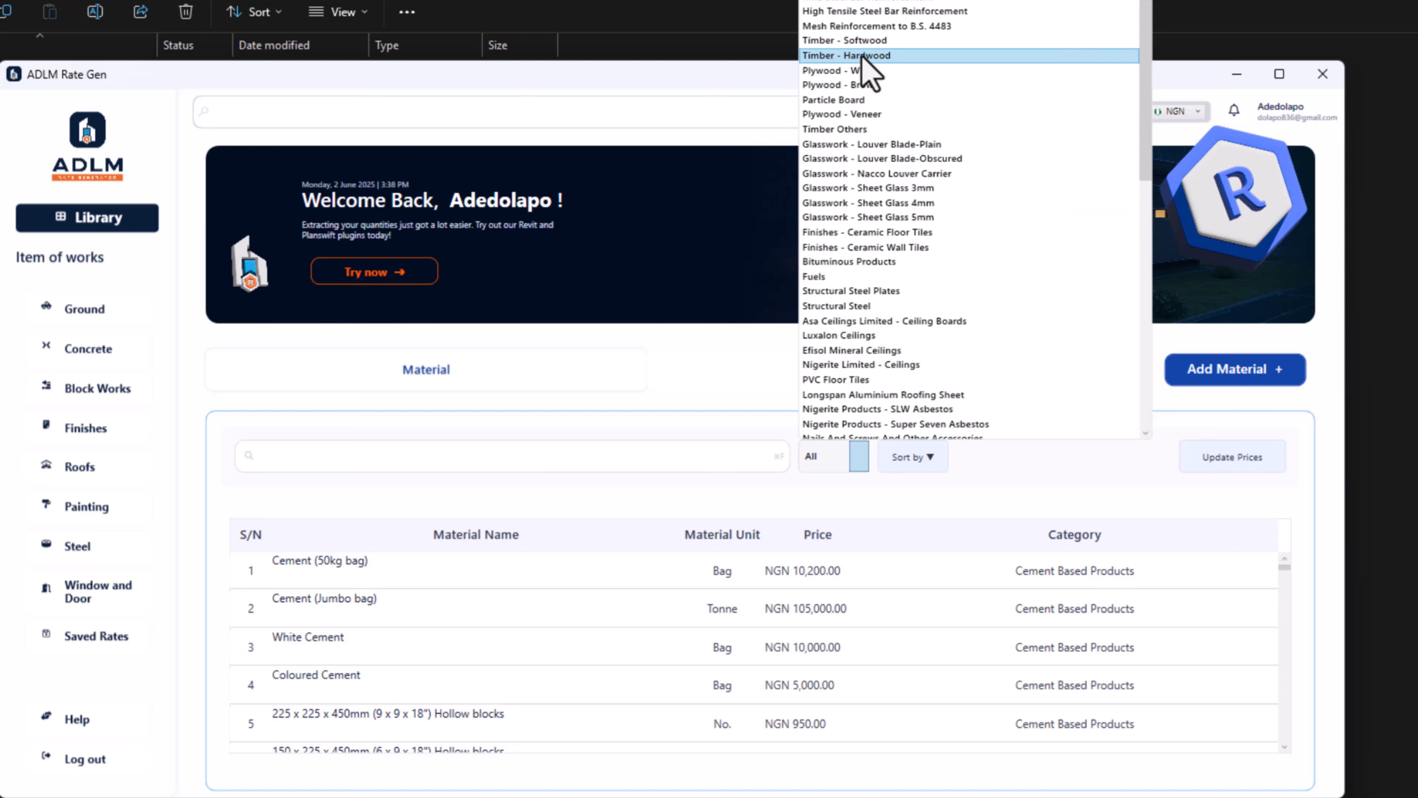
scroll(901, 247, "down", 3)
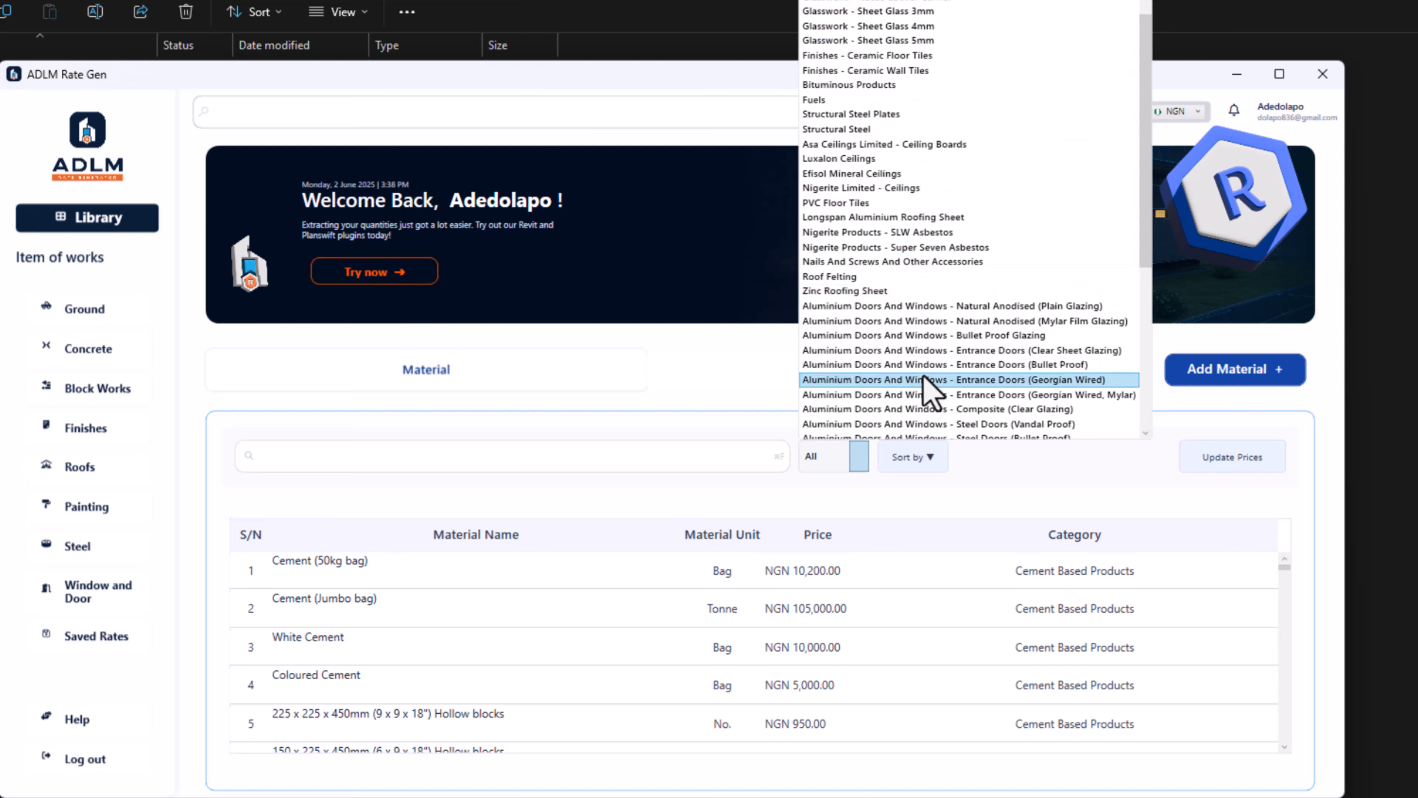
left_click(928, 115)
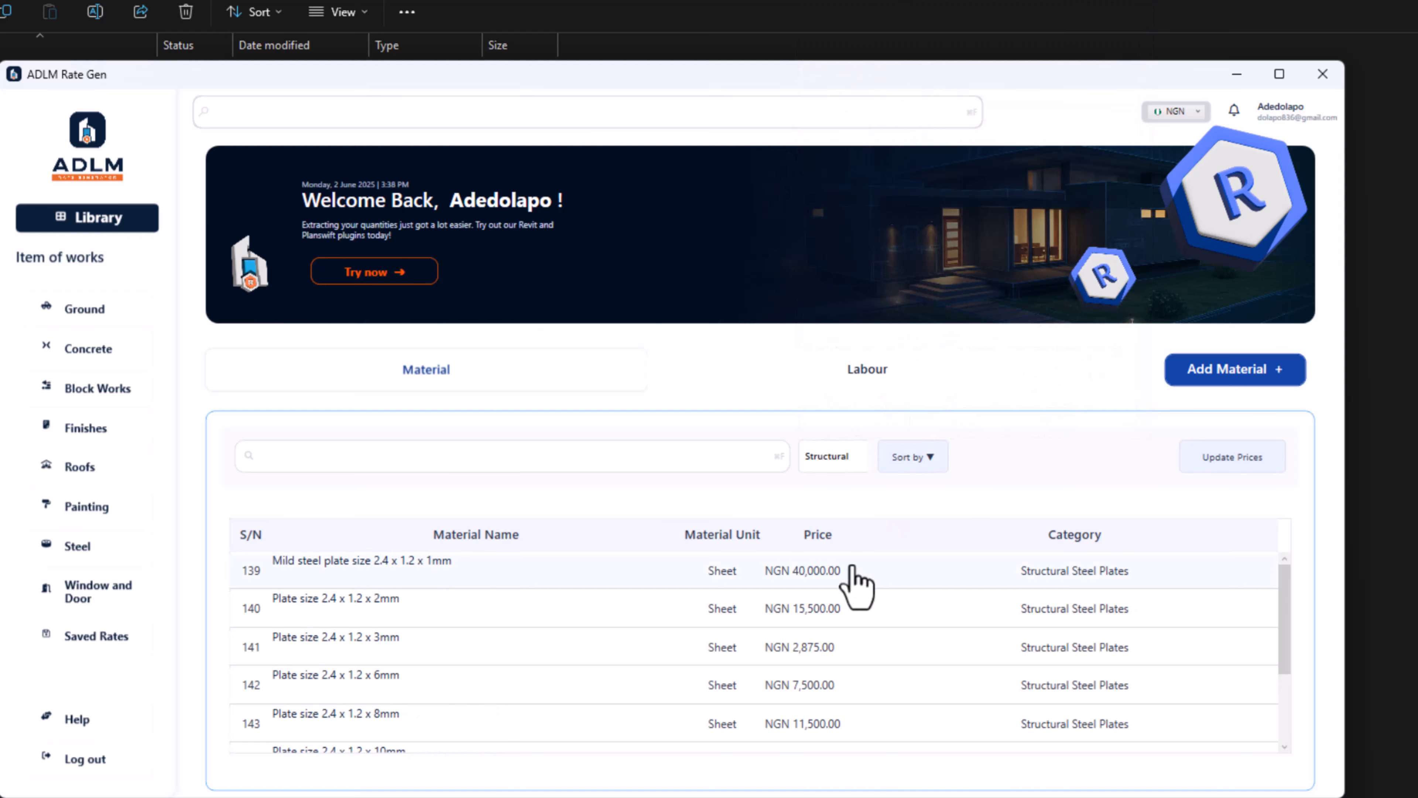
scroll(461, 592, "down", 2)
scroll(460, 592, "up", 2)
scroll(461, 592, "down", 2)
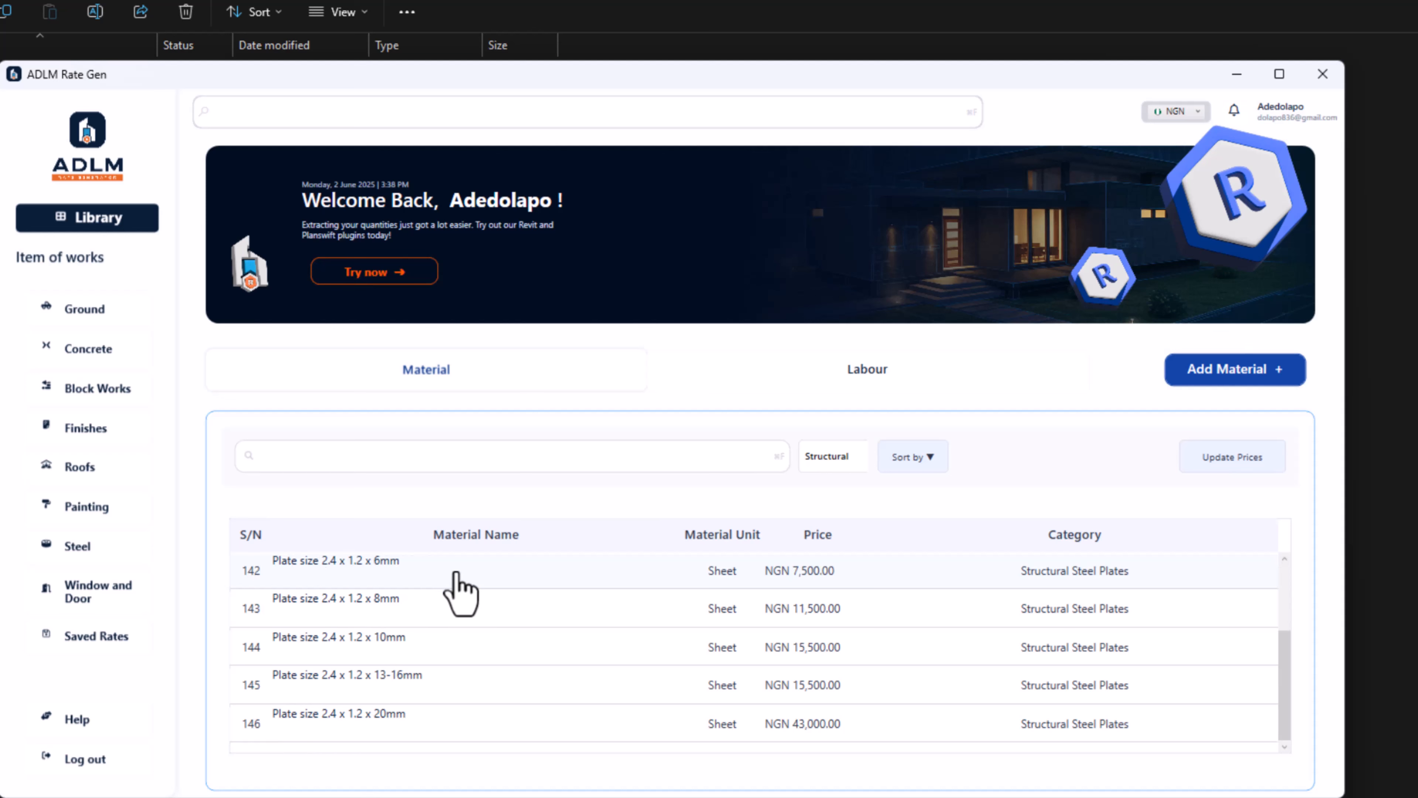
scroll(459, 595, "up", 2)
scroll(472, 642, "down", 2)
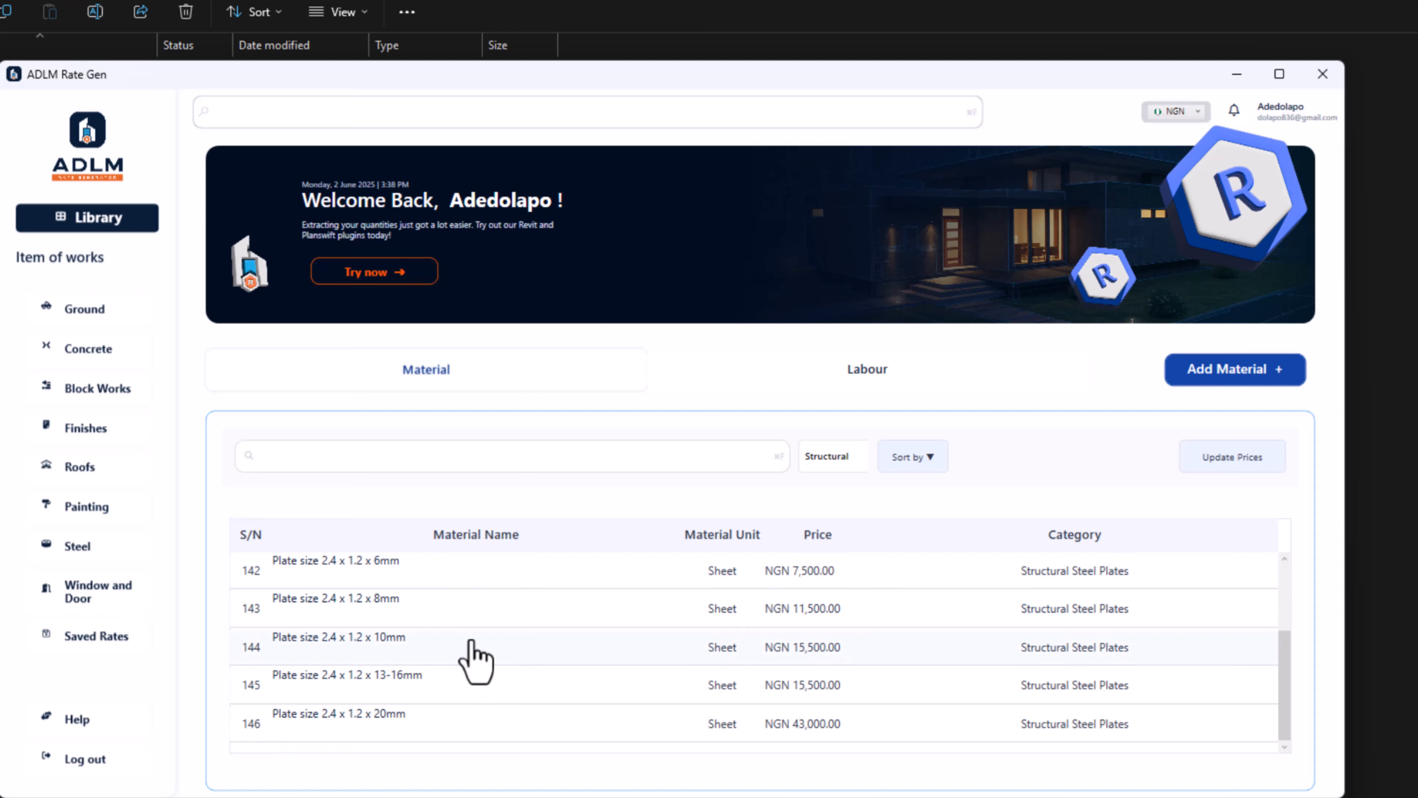
scroll(471, 625, "up", 2)
scroll(469, 595, "down", 2)
Filter the materials to Timber Doors and update the price of "Door (750 x 2100mm) – double faced" to 150,000 in the library
left_click(845, 461)
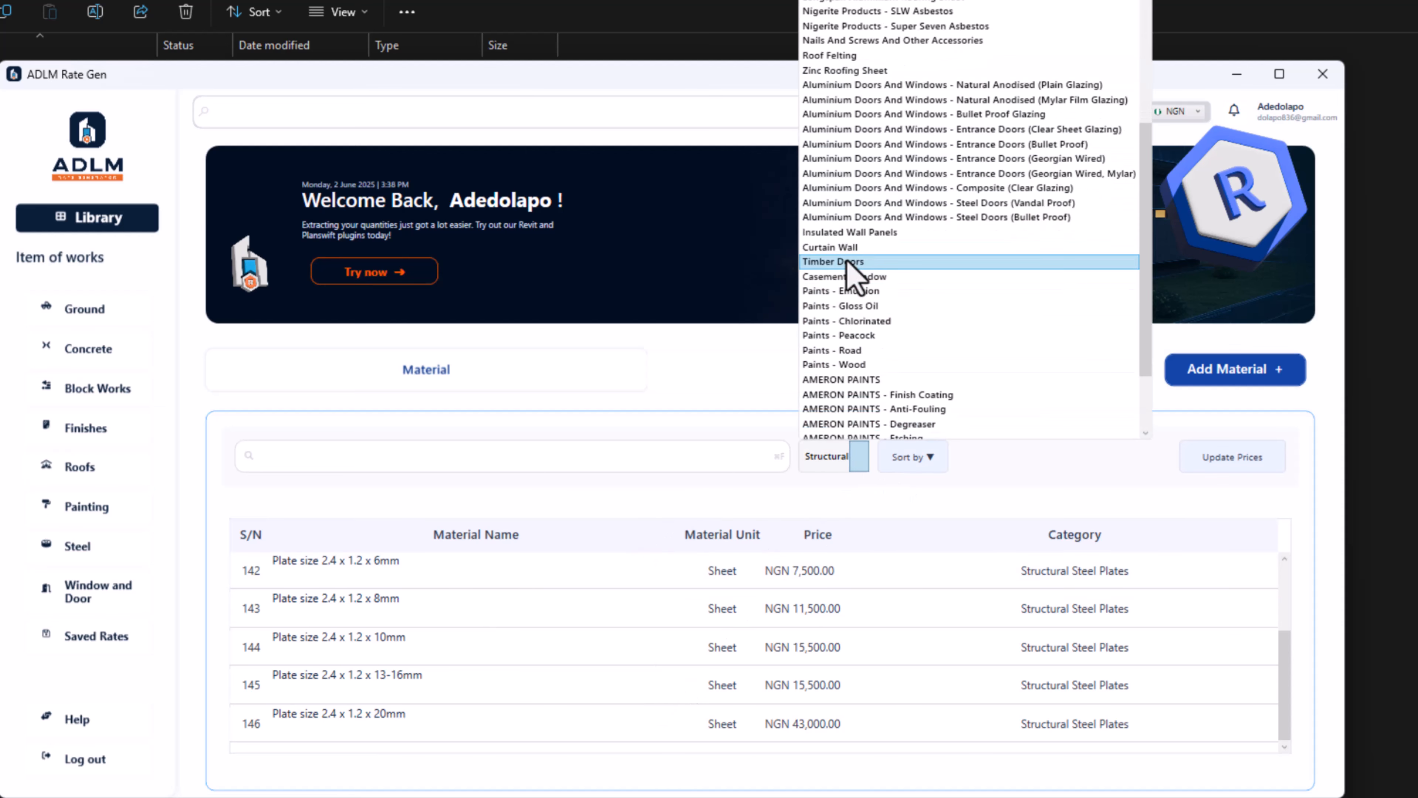
left_click(854, 261)
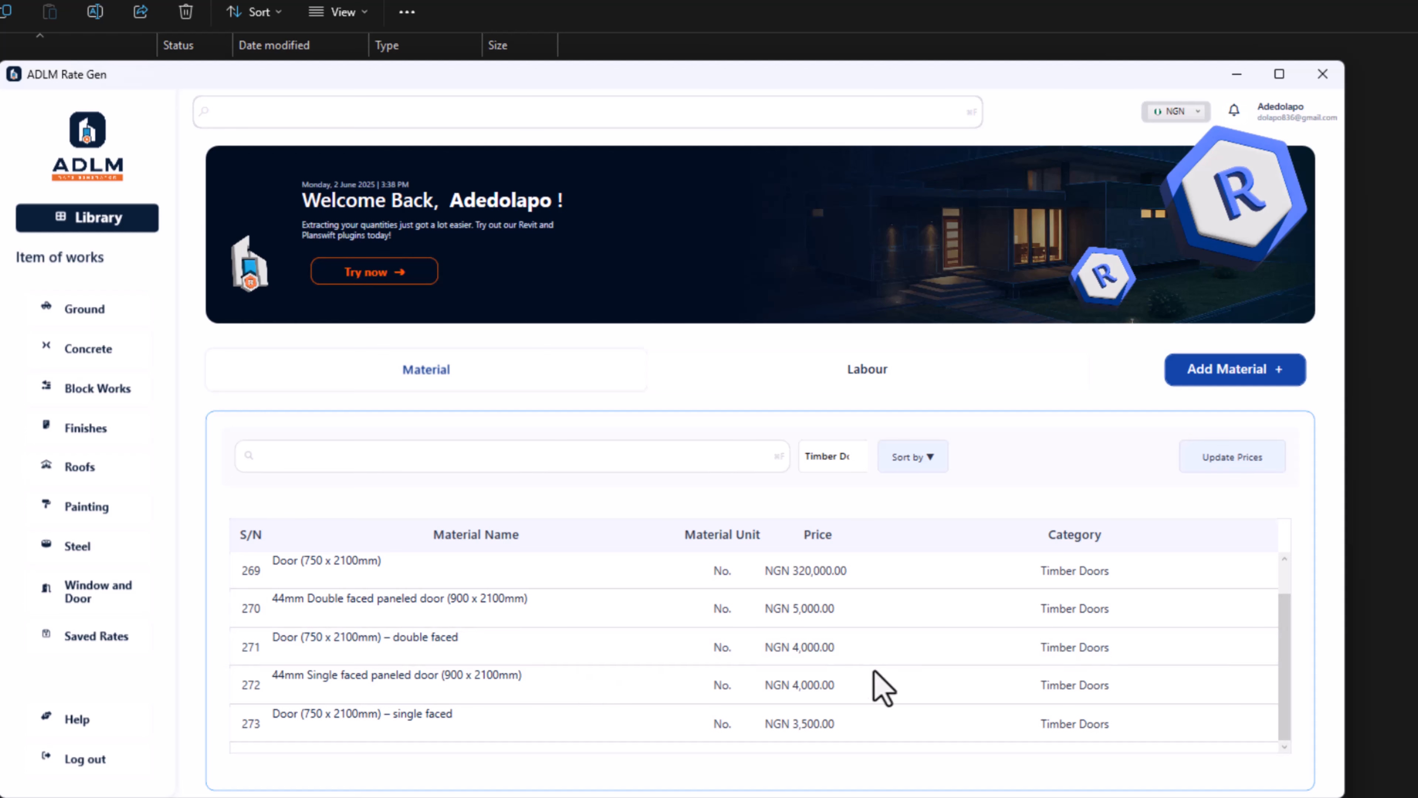
left_click(418, 650)
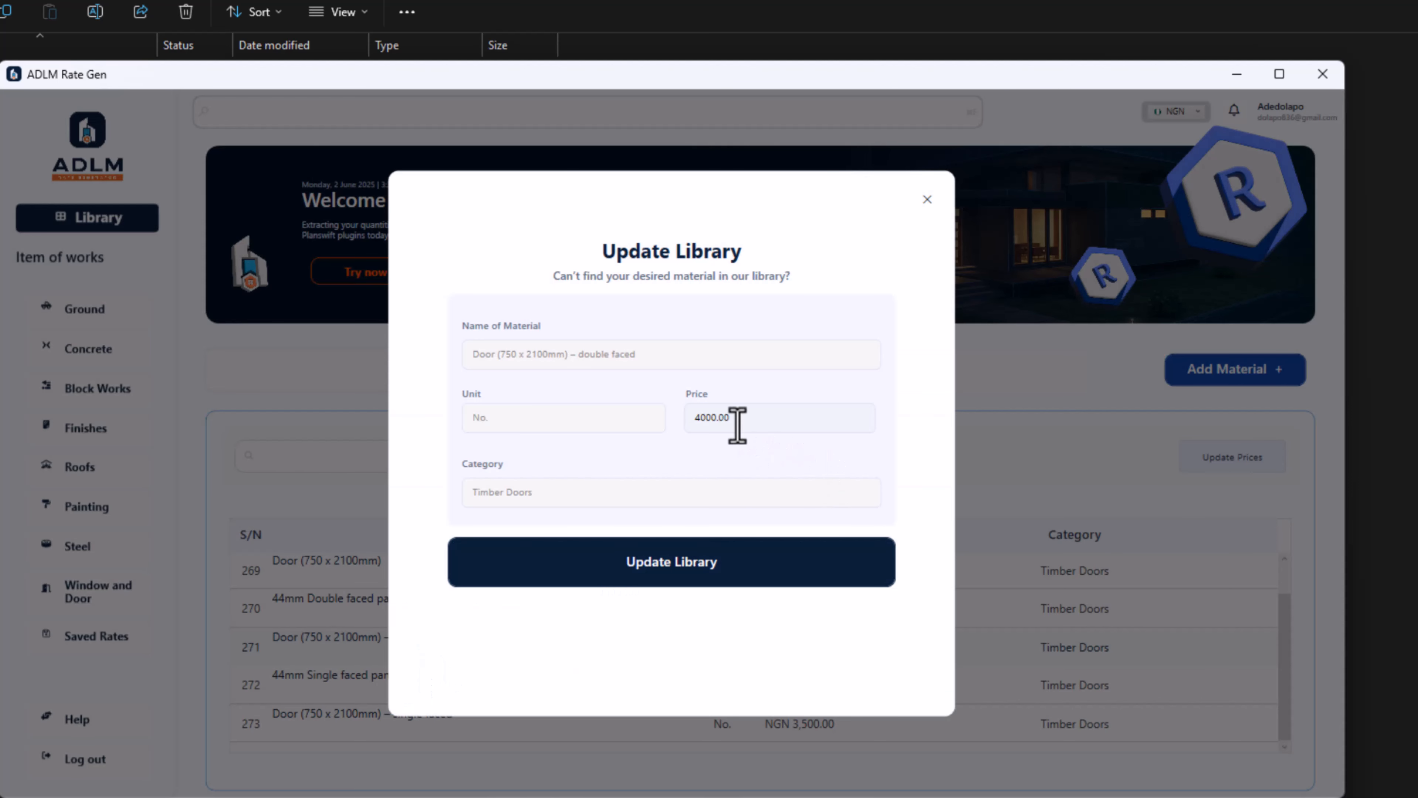
left_click_drag(737, 424, 550, 423)
left_click(646, 584)
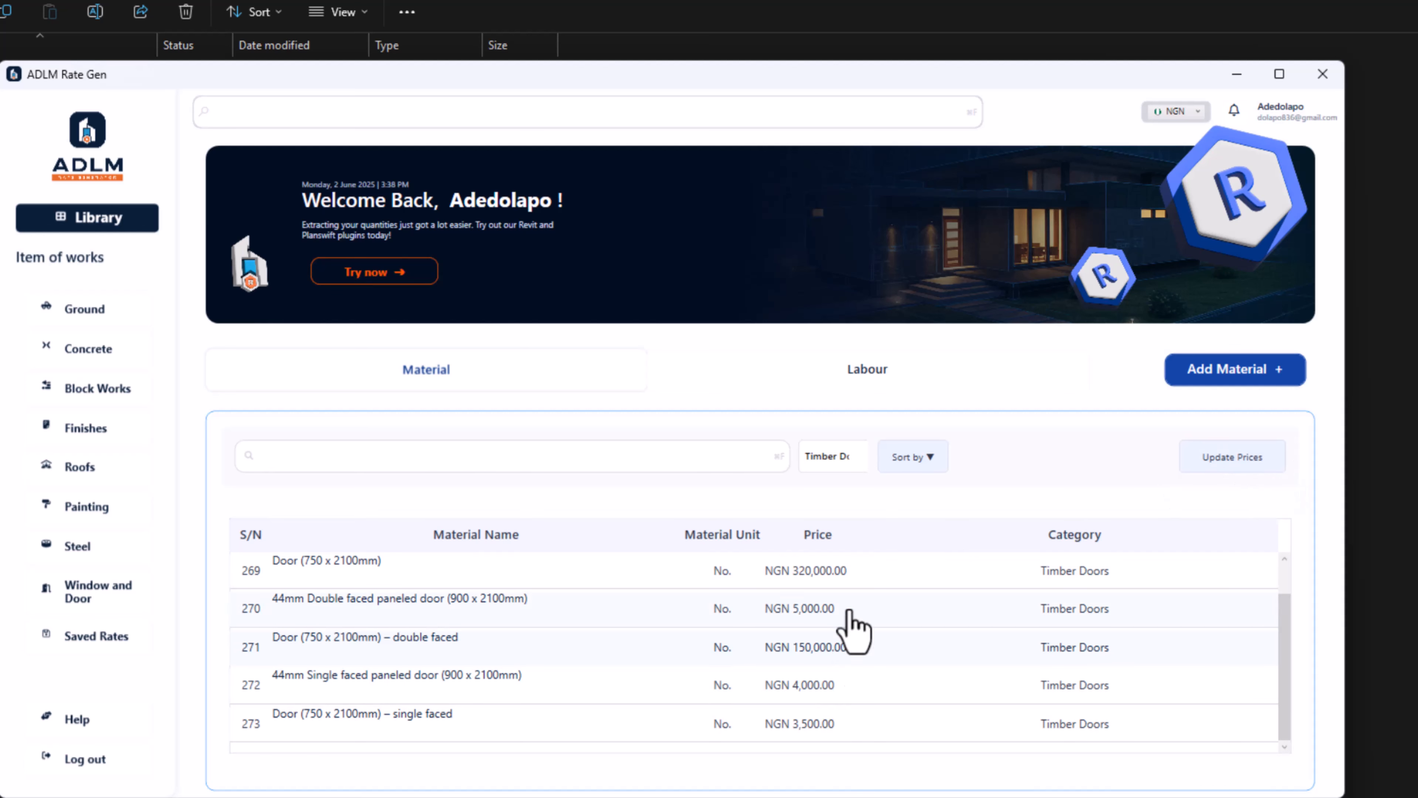
Start the library price update from the ADLM servers and decline overriding the existing prices
left_click(1232, 459)
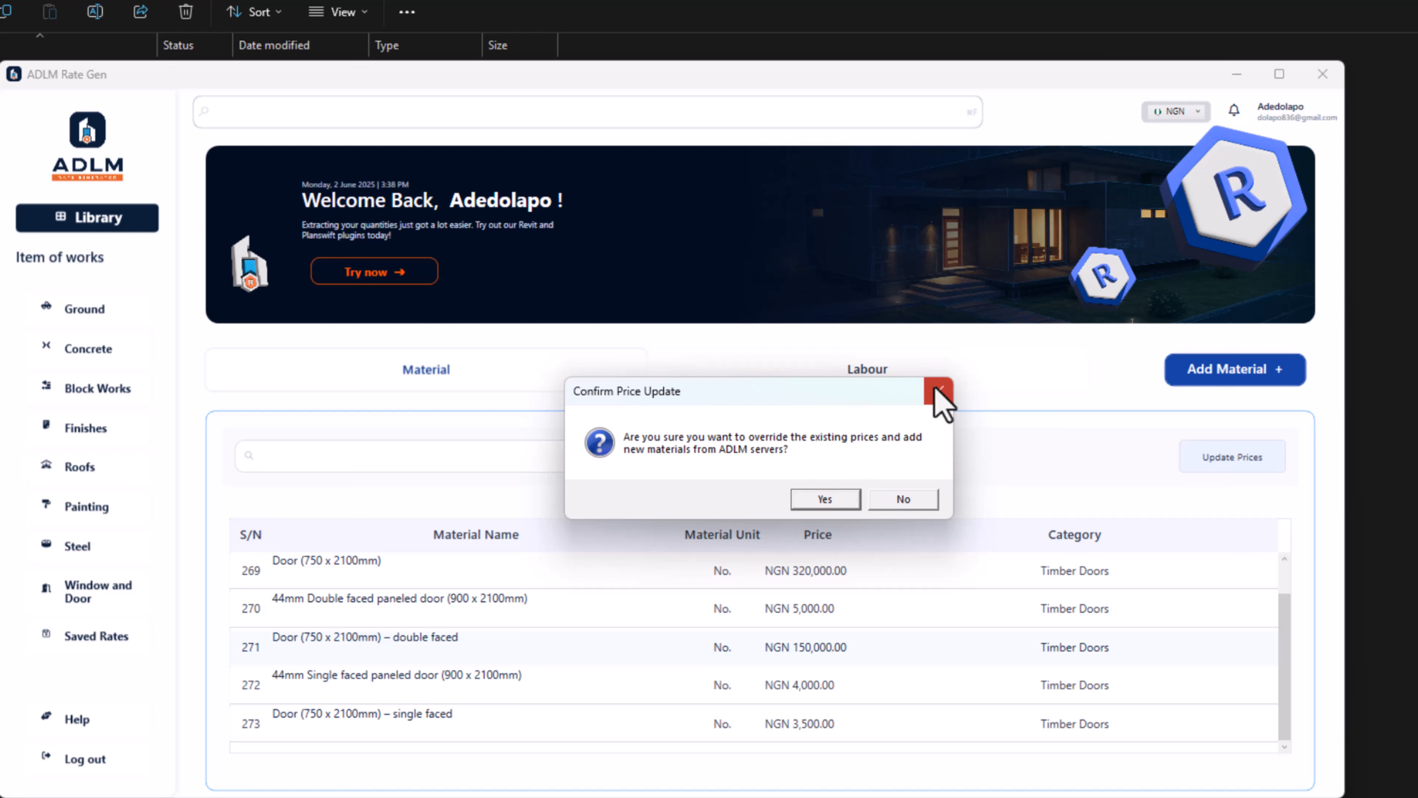
left_click(885, 501)
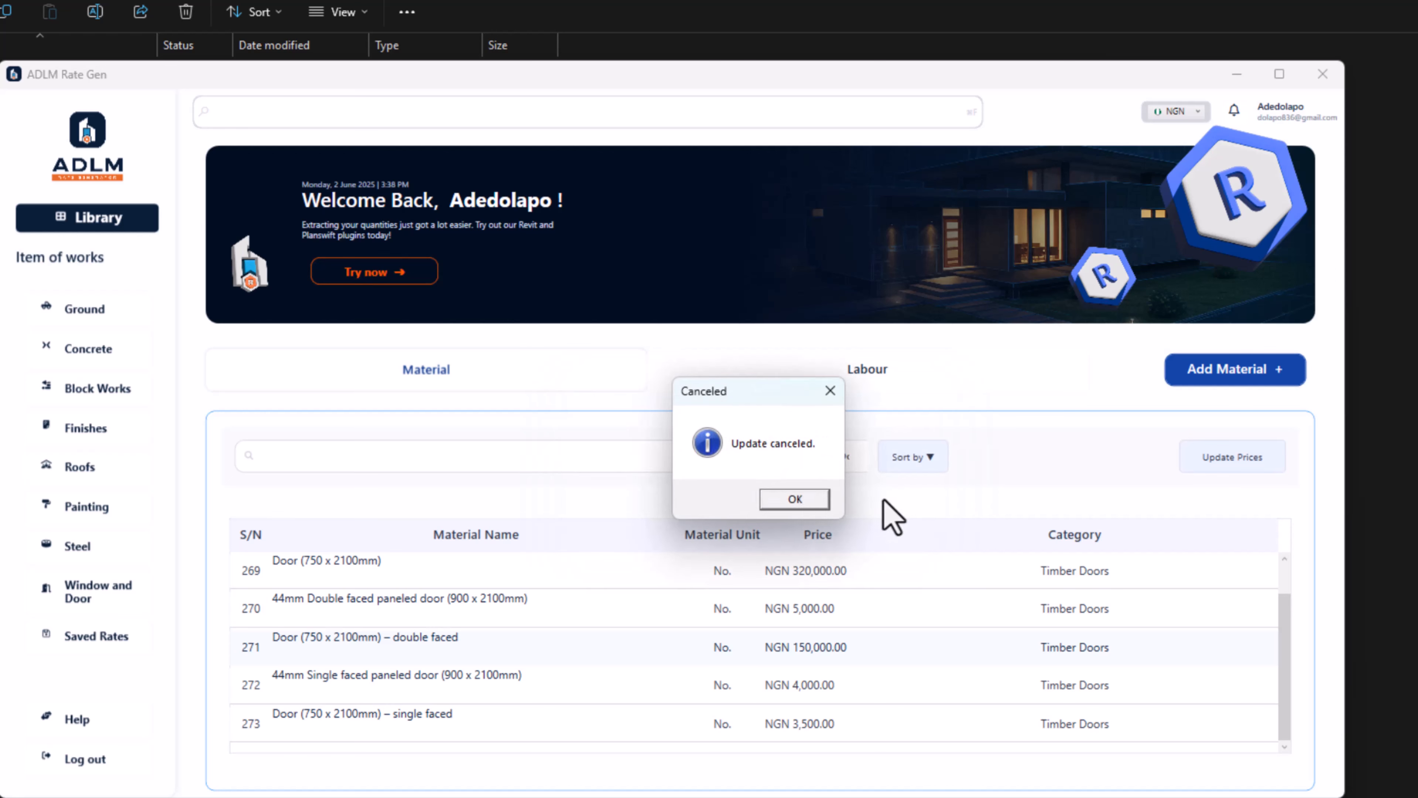
left_click(779, 506)
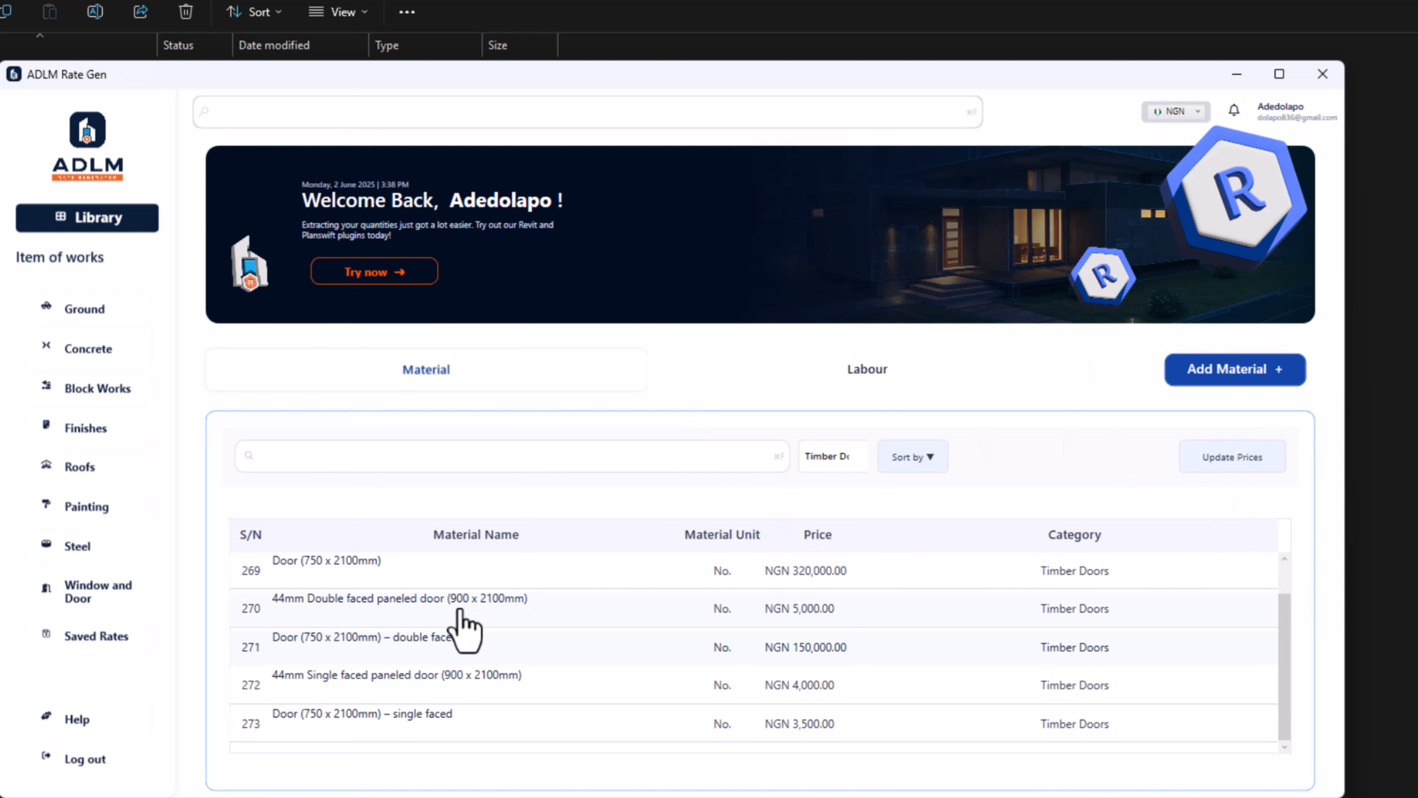
Take a brief look at the Ground Works computation and return to the material library
scroll(453, 670, "up", 1)
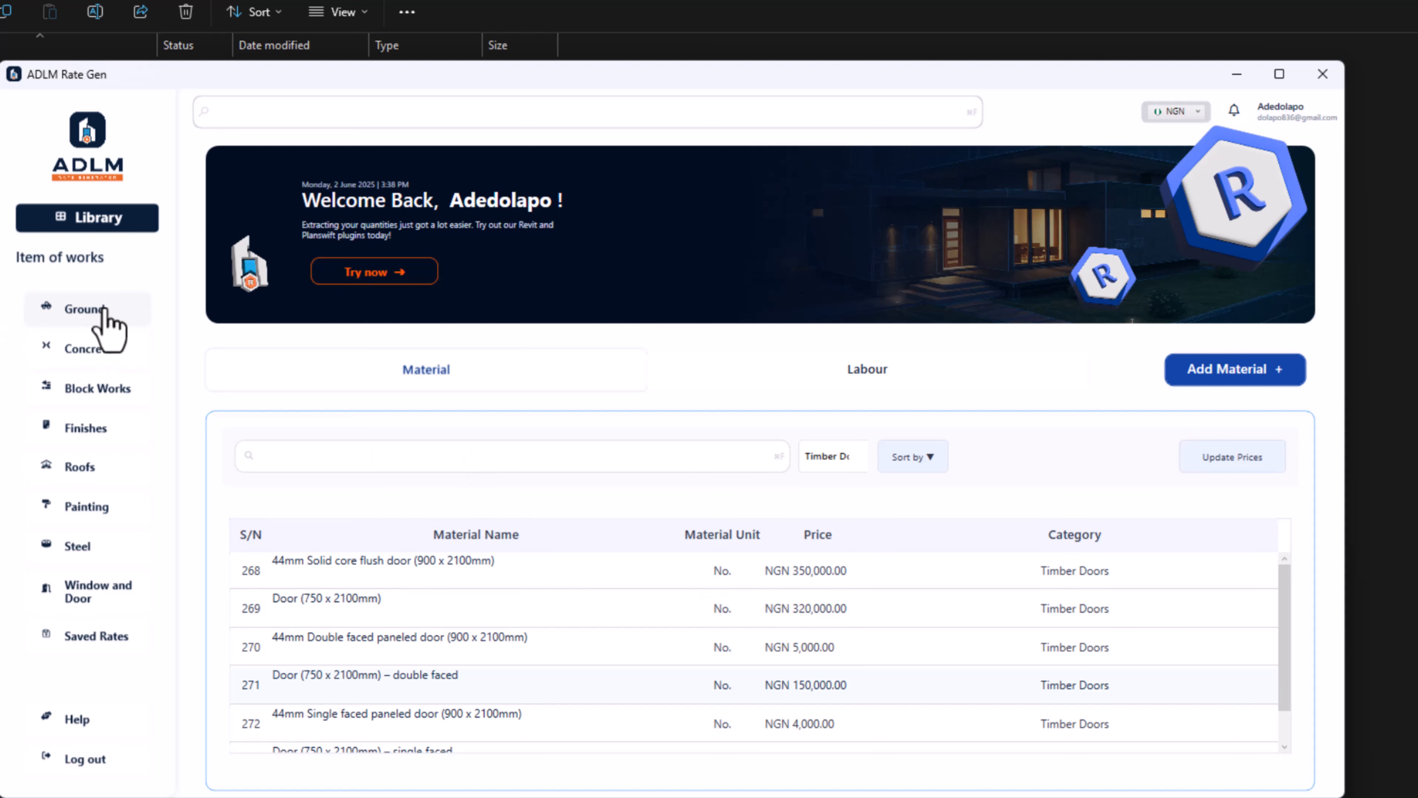
left_click(84, 309)
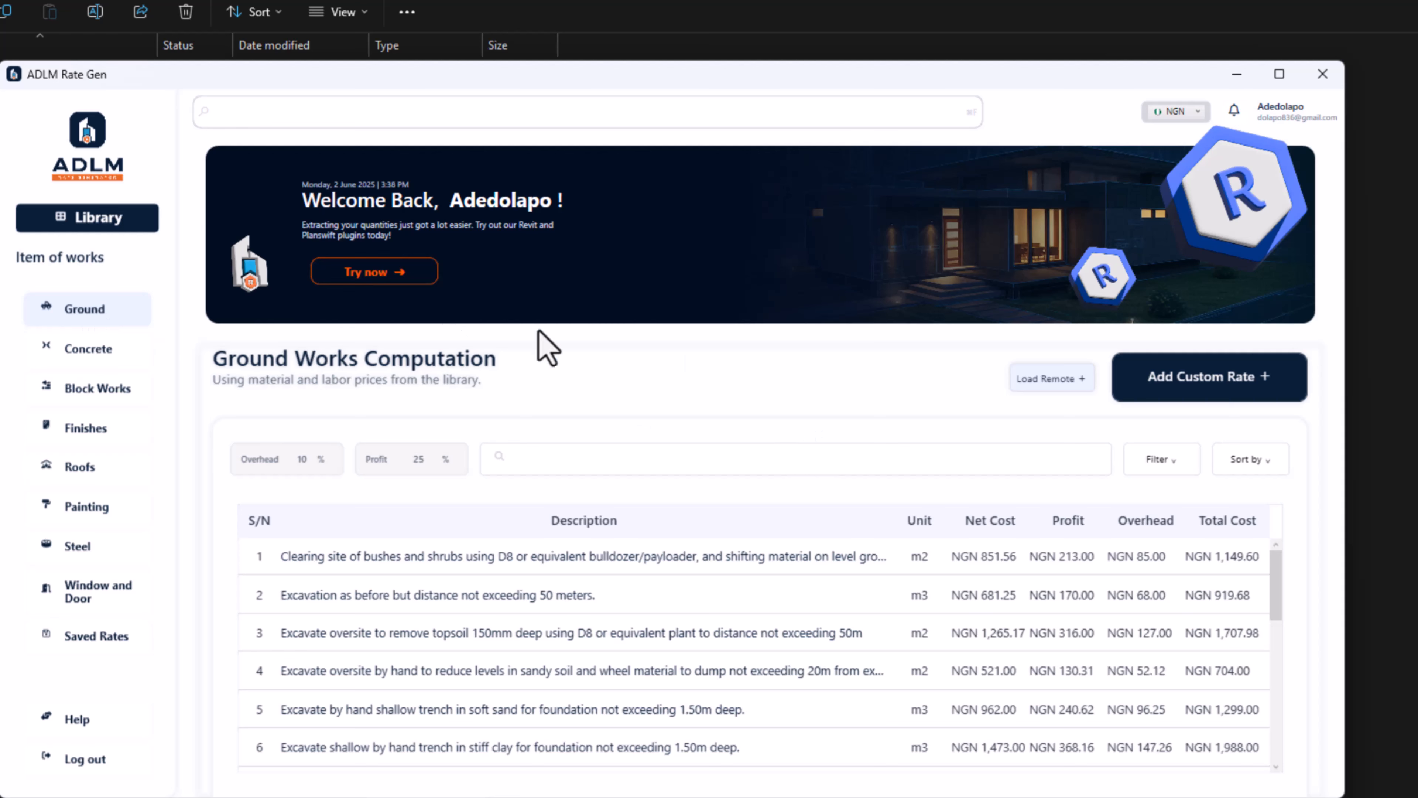
left_click(98, 229)
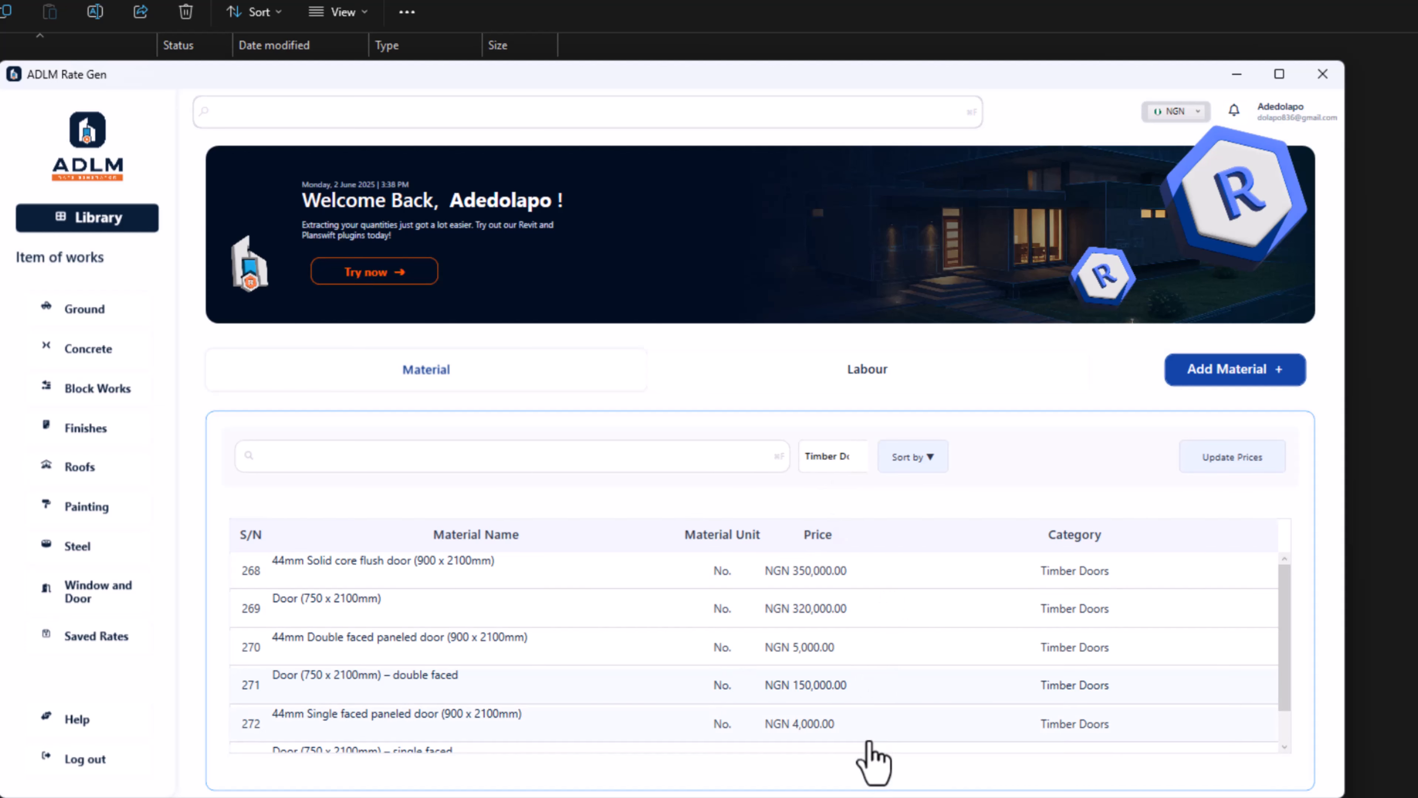
Preview the timber door prices in EUR, including the 44mm Solid core flush door entry, and switch the currency back to NGN
left_click(1179, 115)
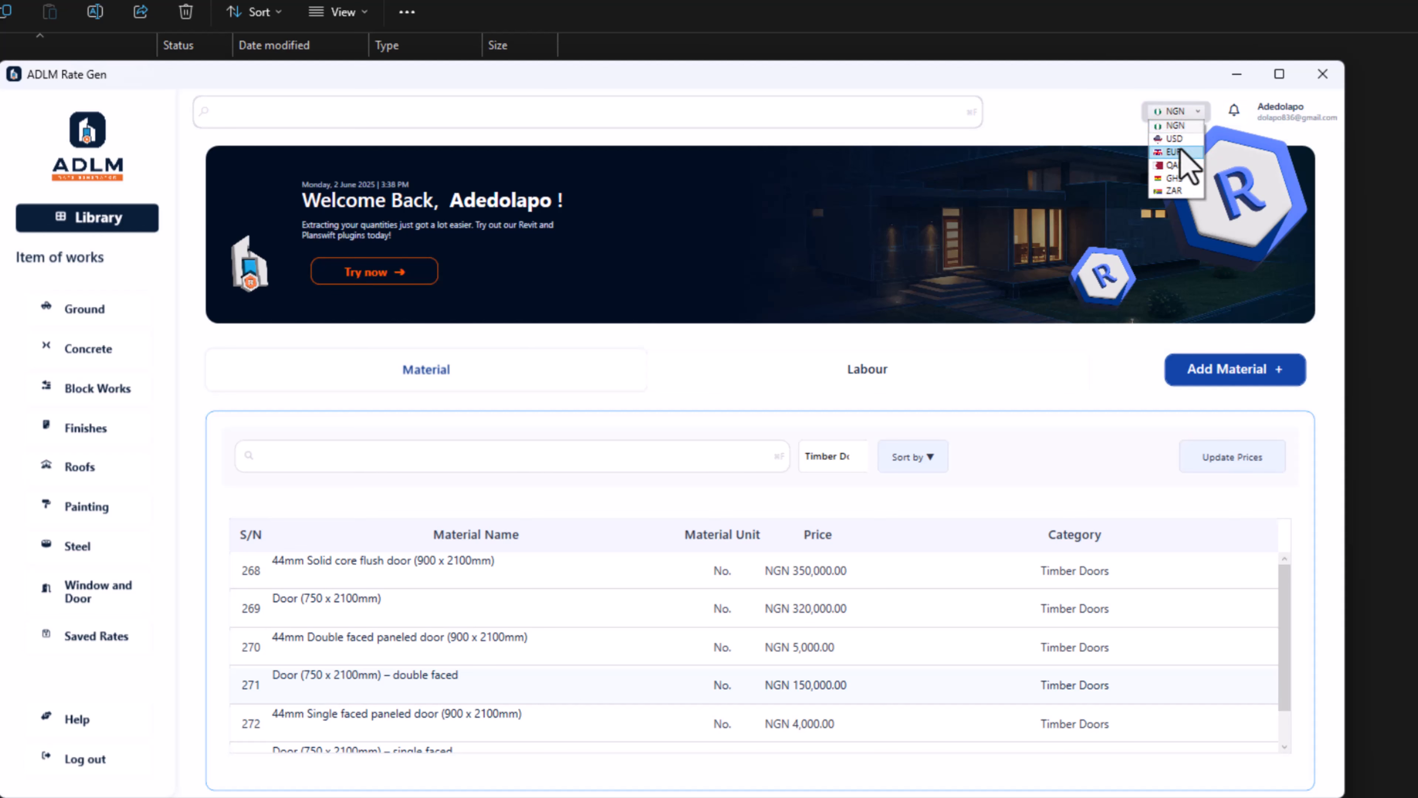
left_click(1172, 152)
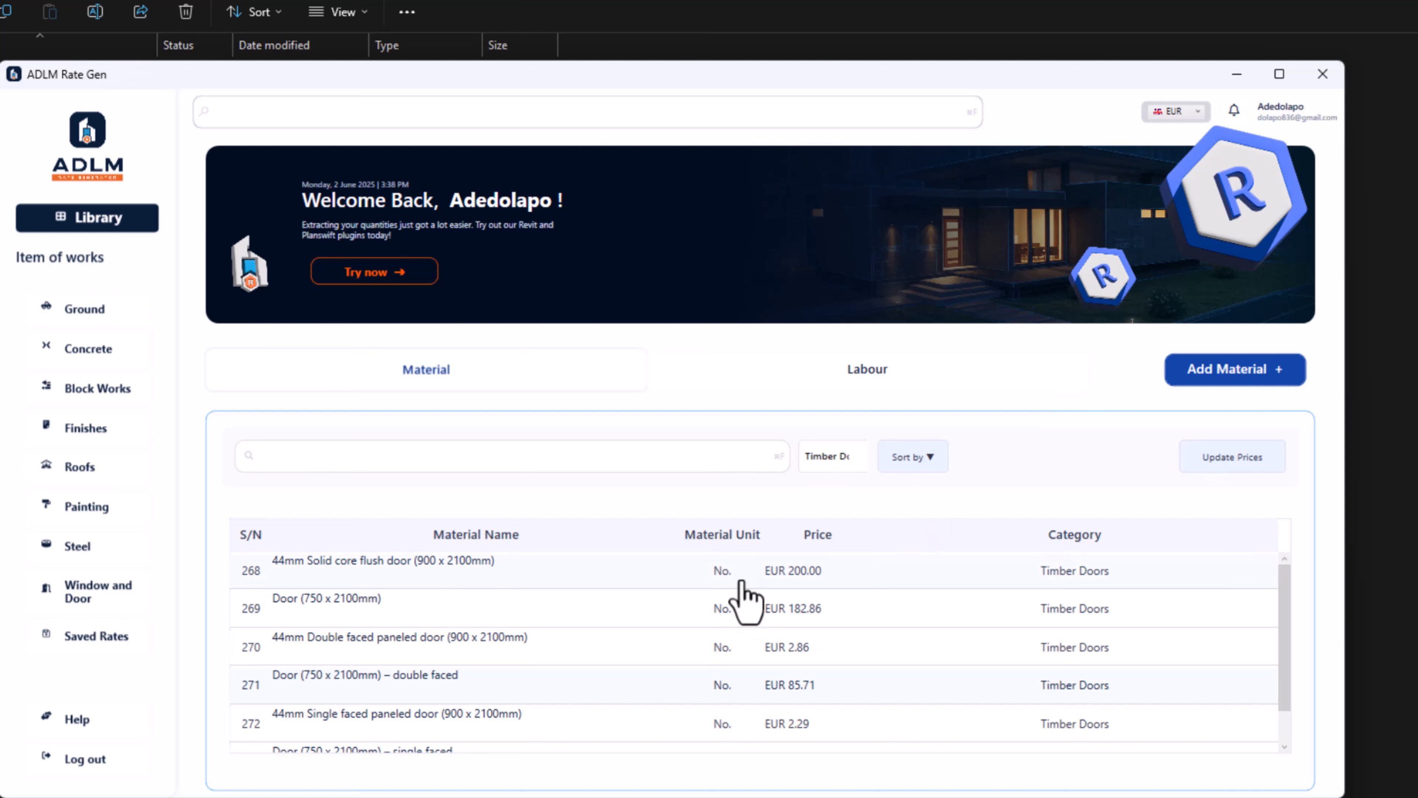
left_click(608, 580)
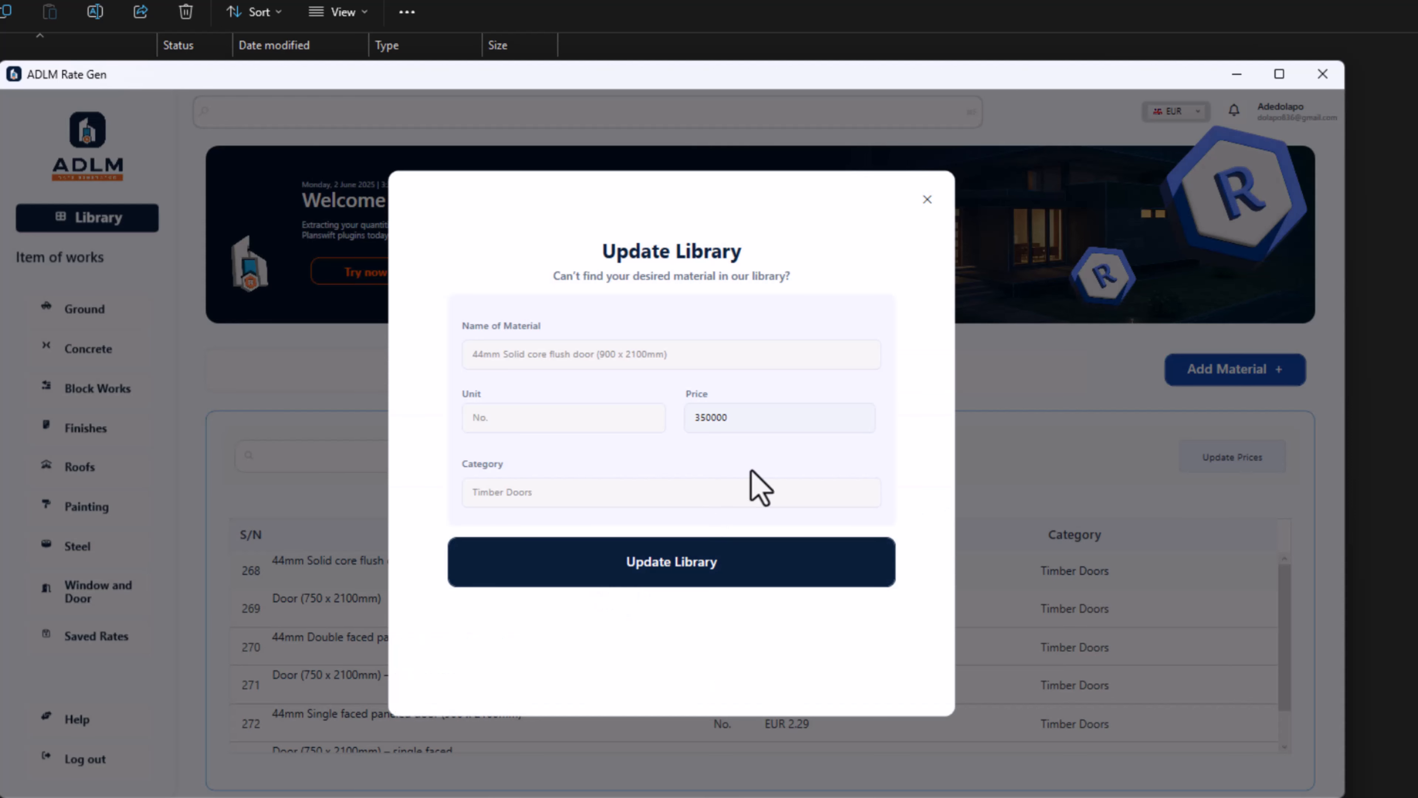
left_click(926, 198)
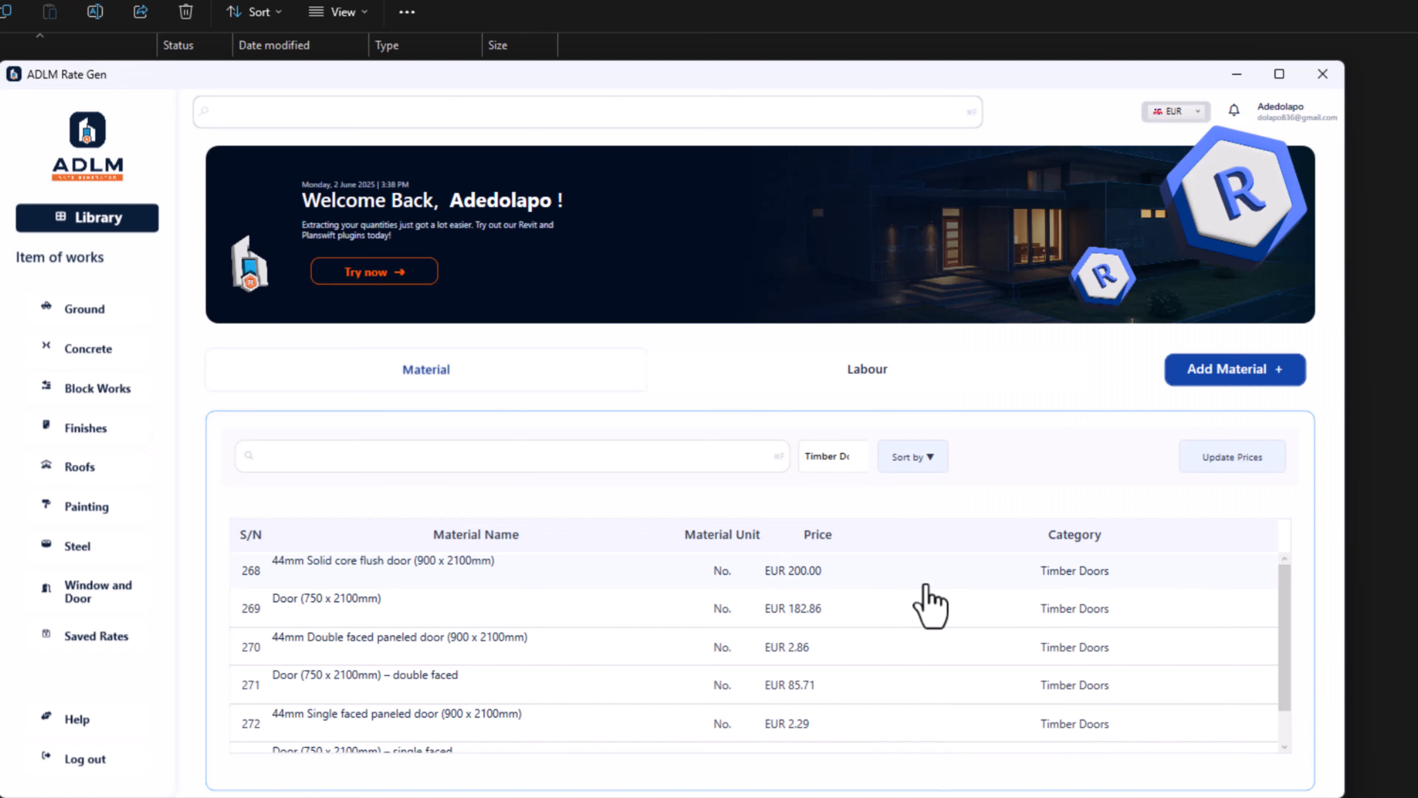
left_click(1179, 115)
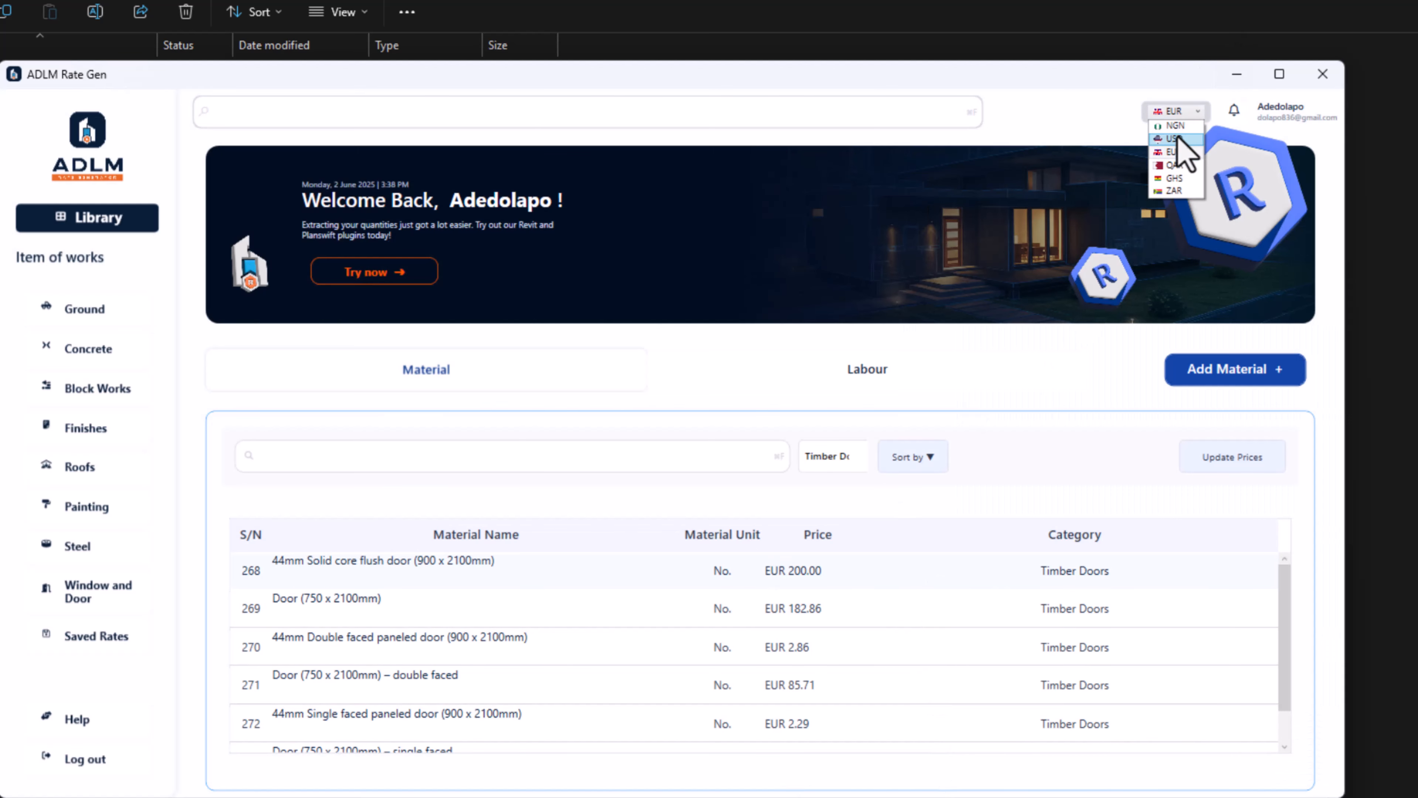
left_click(1178, 133)
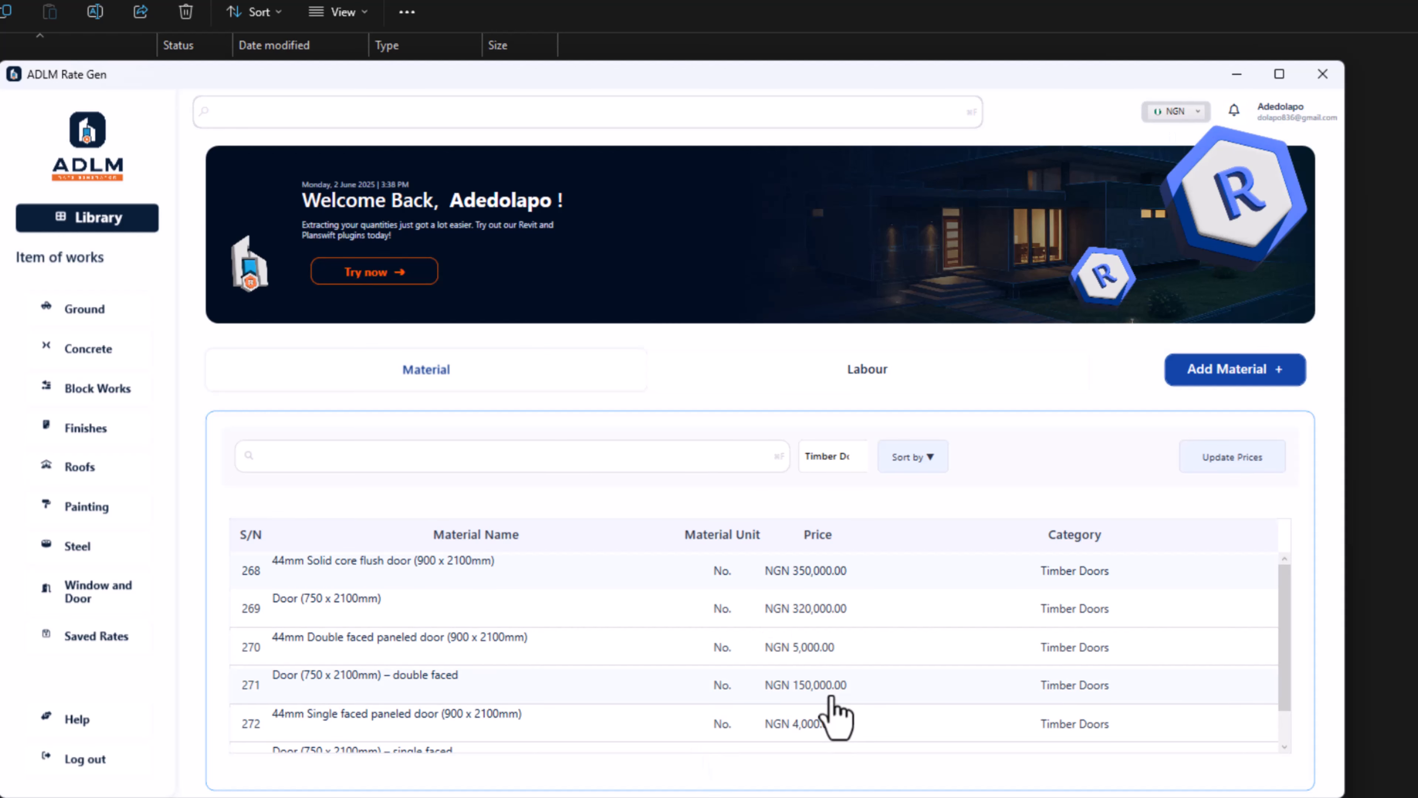
Open the Ground Works computation and look through its full list of rate descriptions and costs
left_click(113, 311)
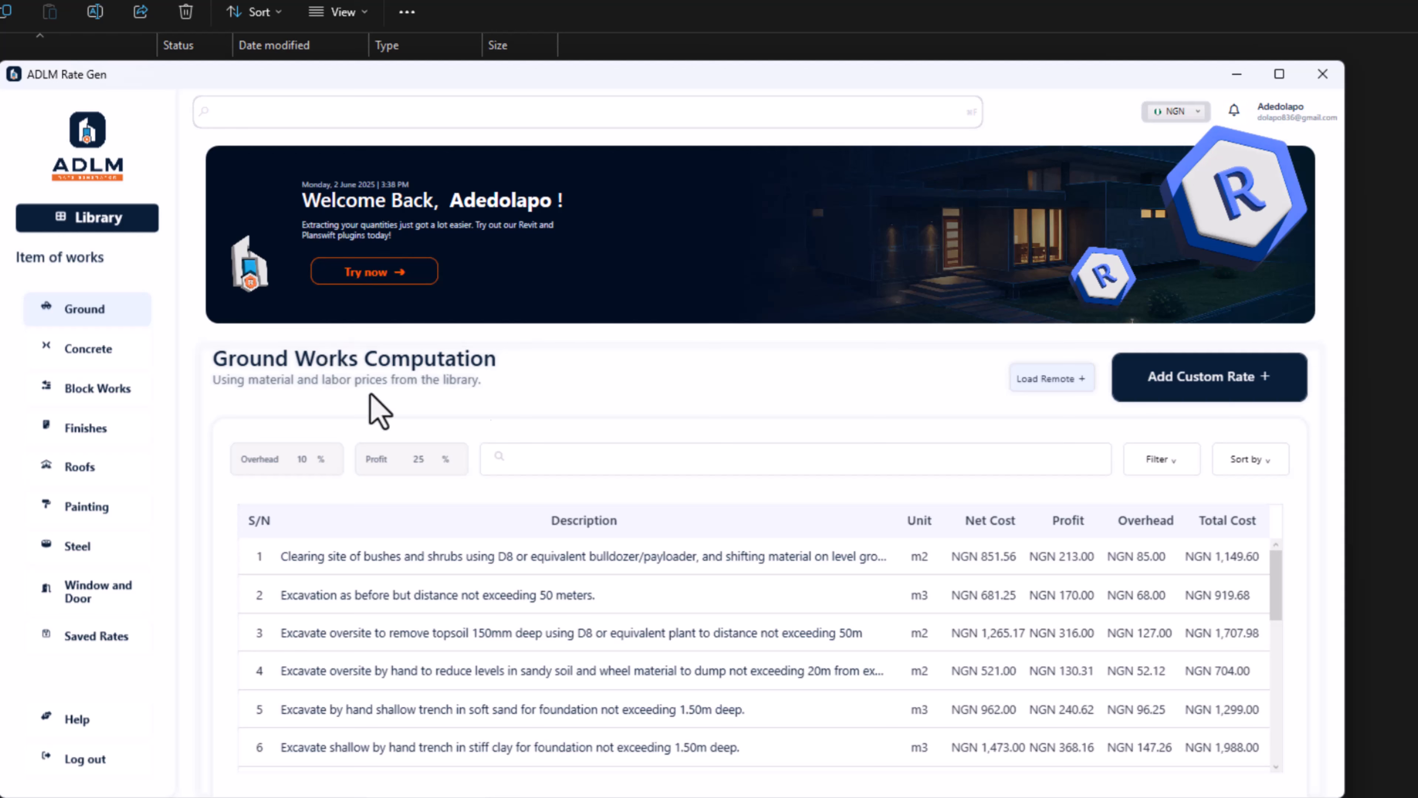
scroll(489, 575, "down", 6)
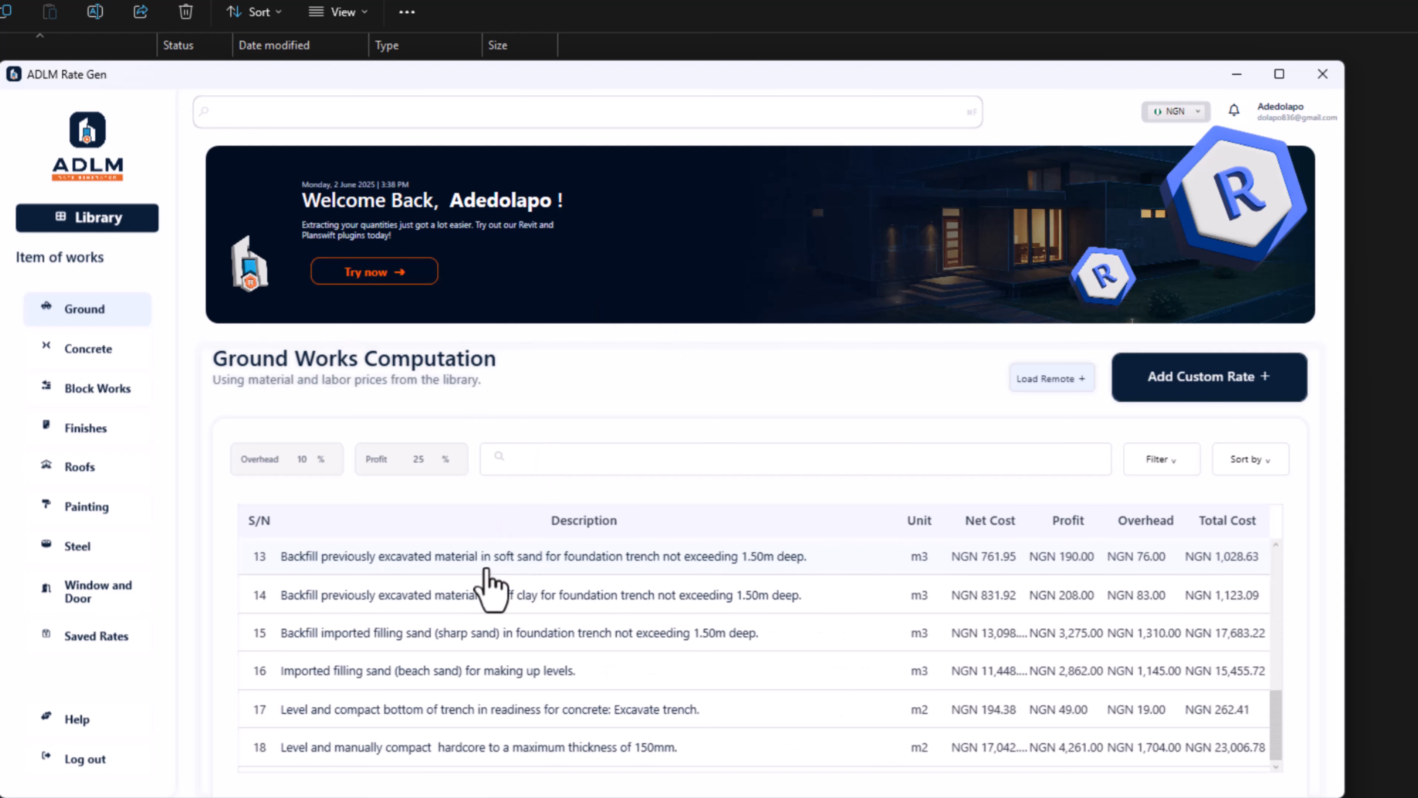
scroll(472, 596, "up", 6)
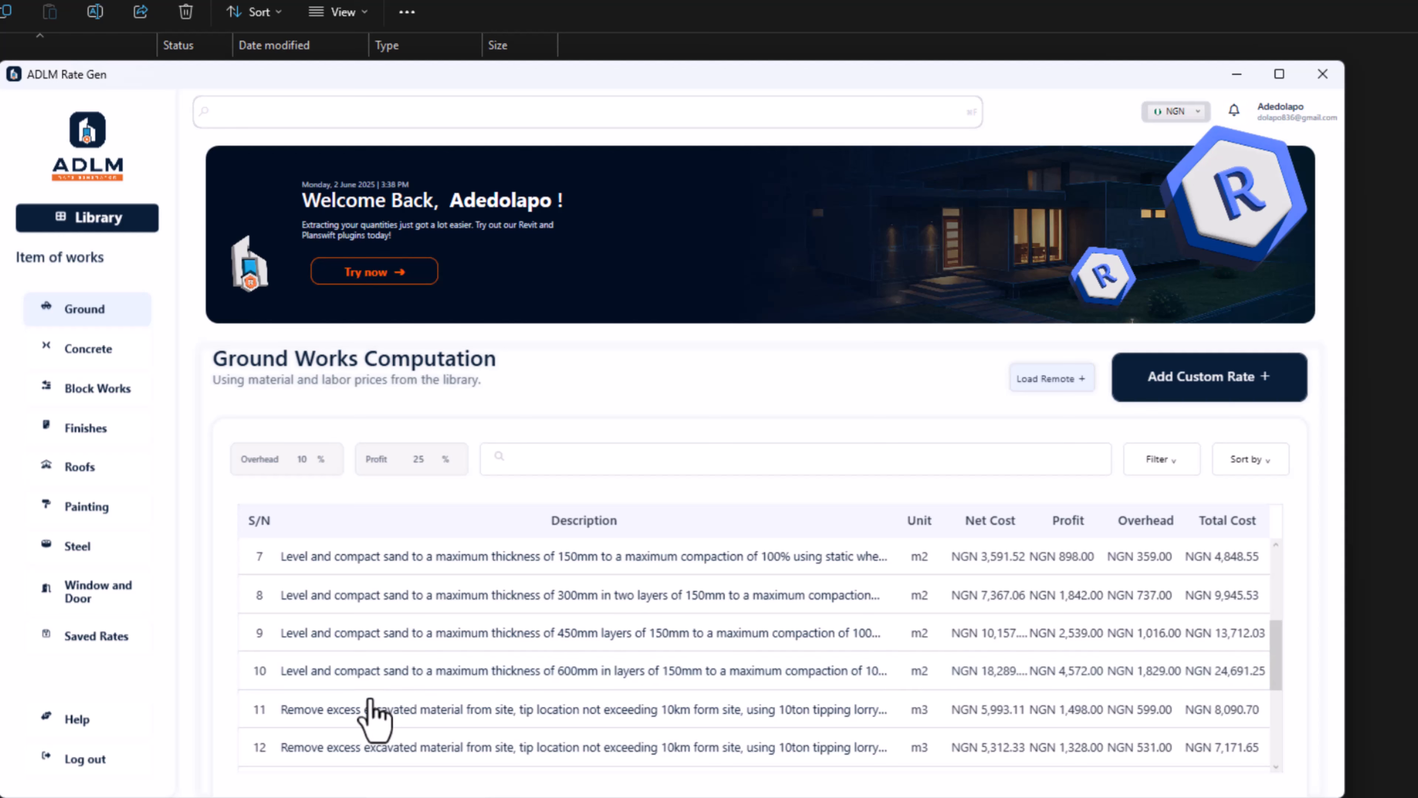
scroll(391, 726, "down", 2)
scroll(390, 726, "down", 2)
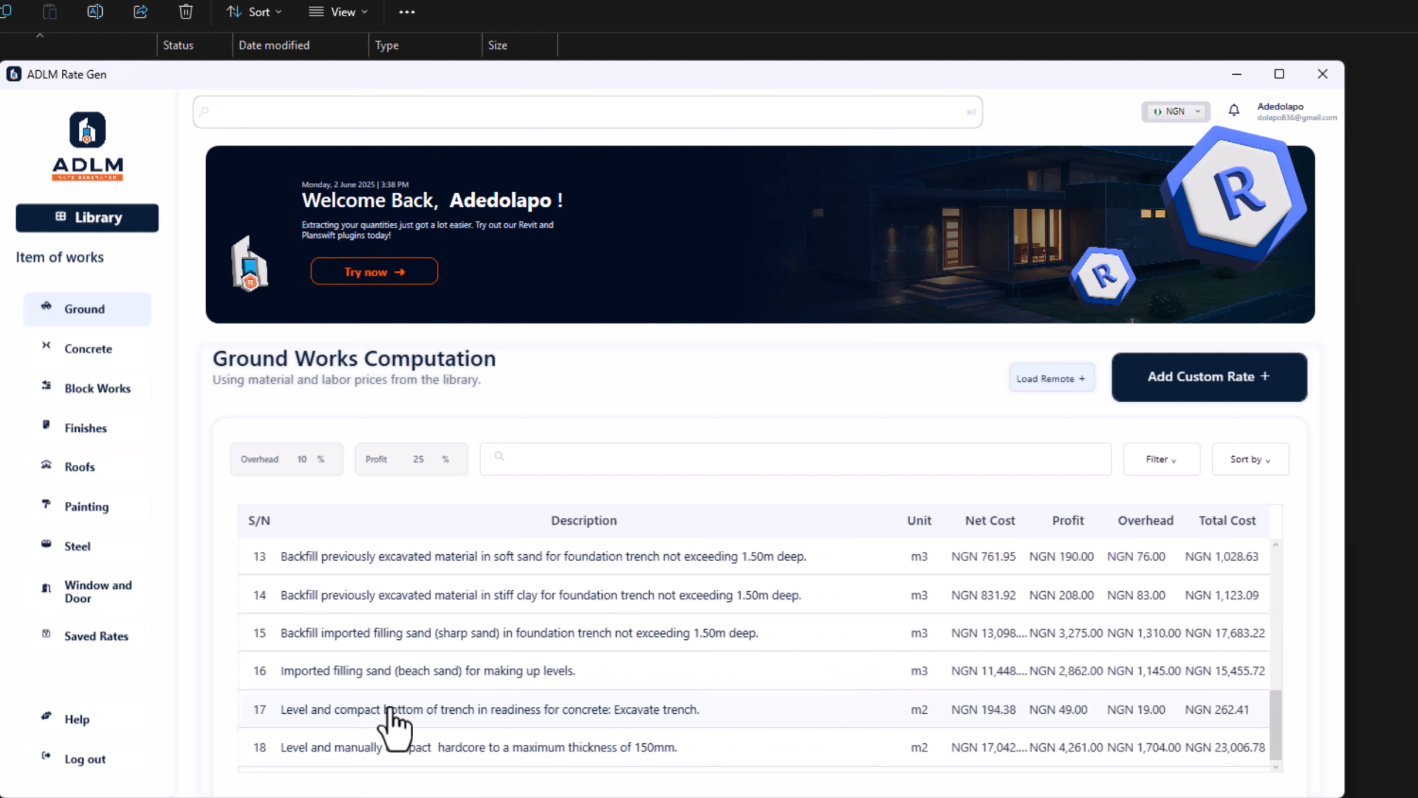
scroll(800, 617, "up", 8)
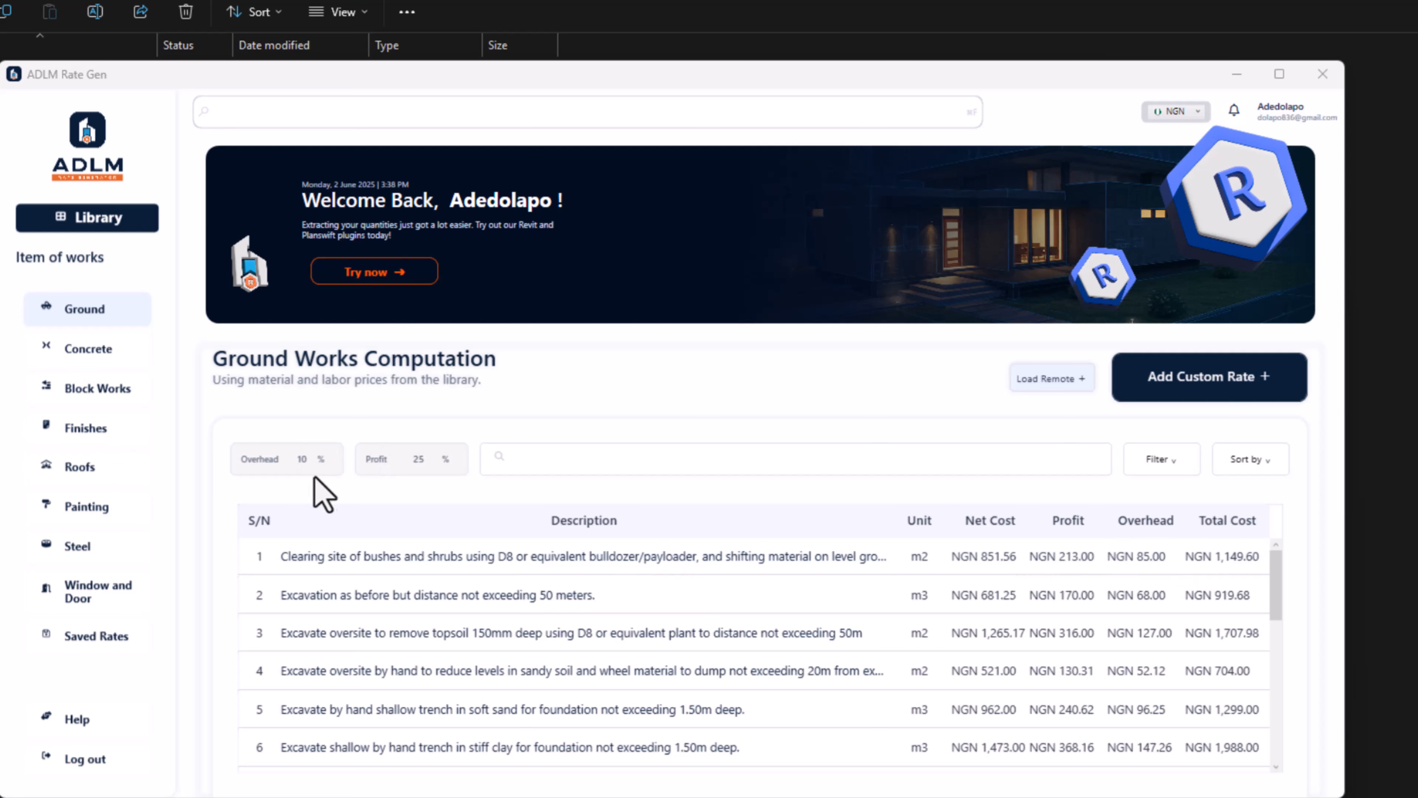
Set the overhead to 15% and the profit to 20% for the ground works rates
double_click(296, 467)
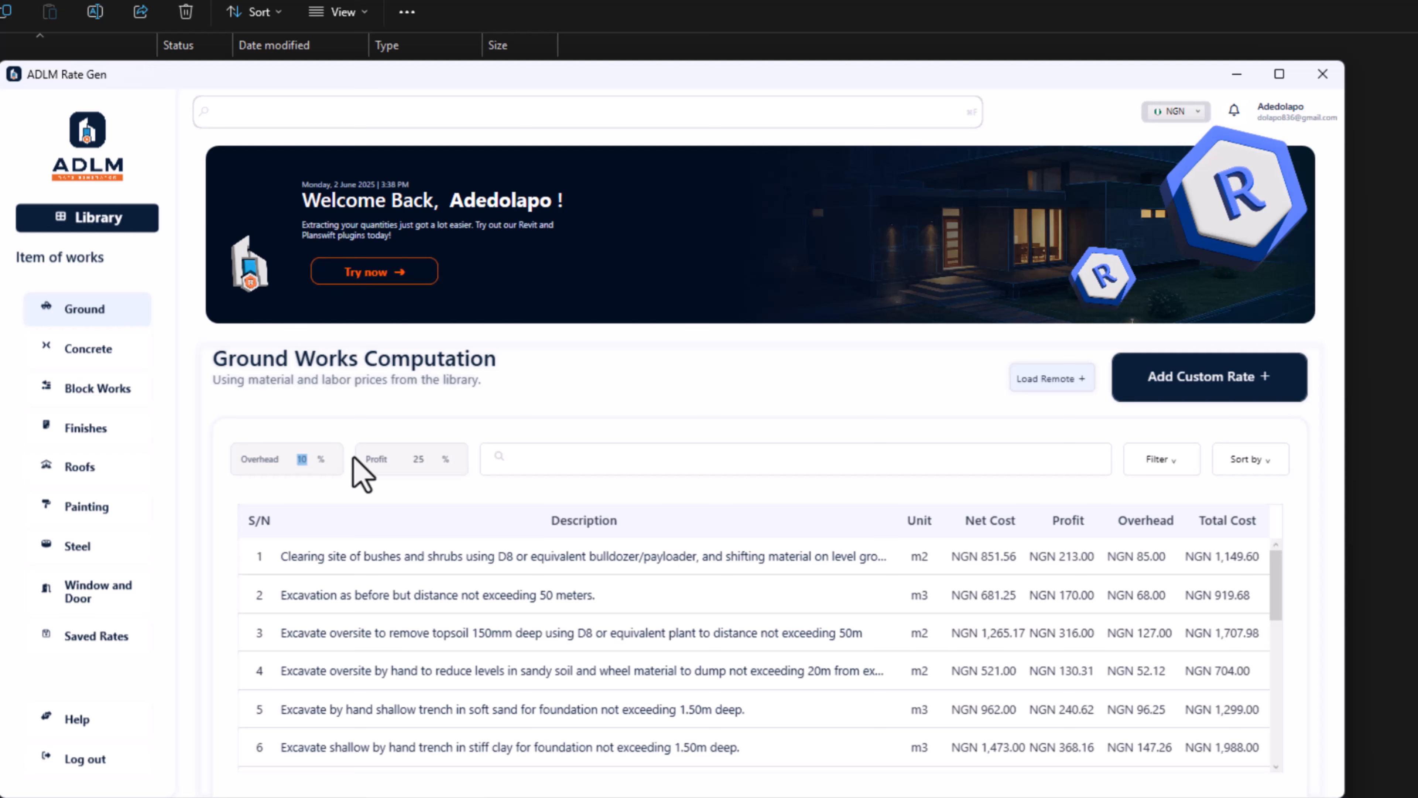
type("15")
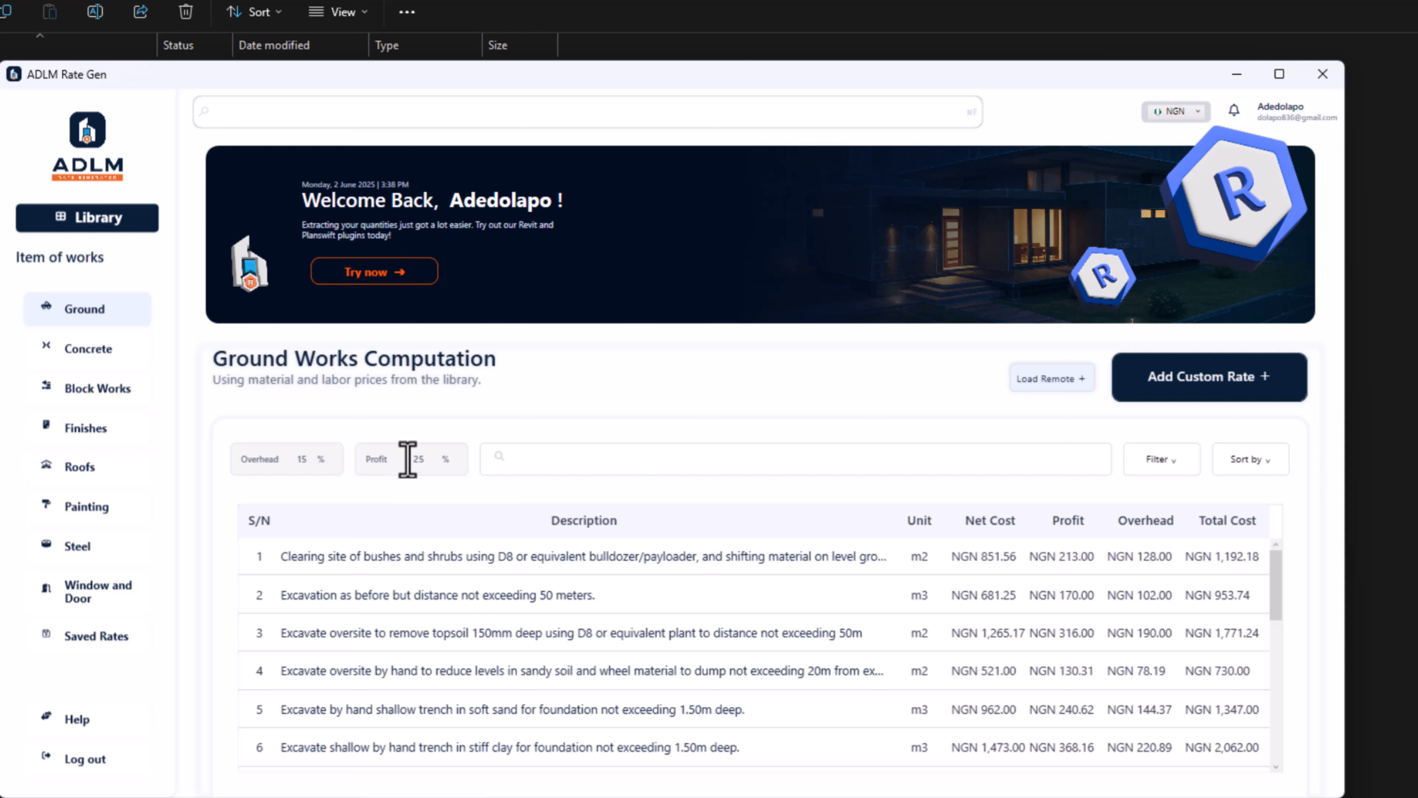
type("0")
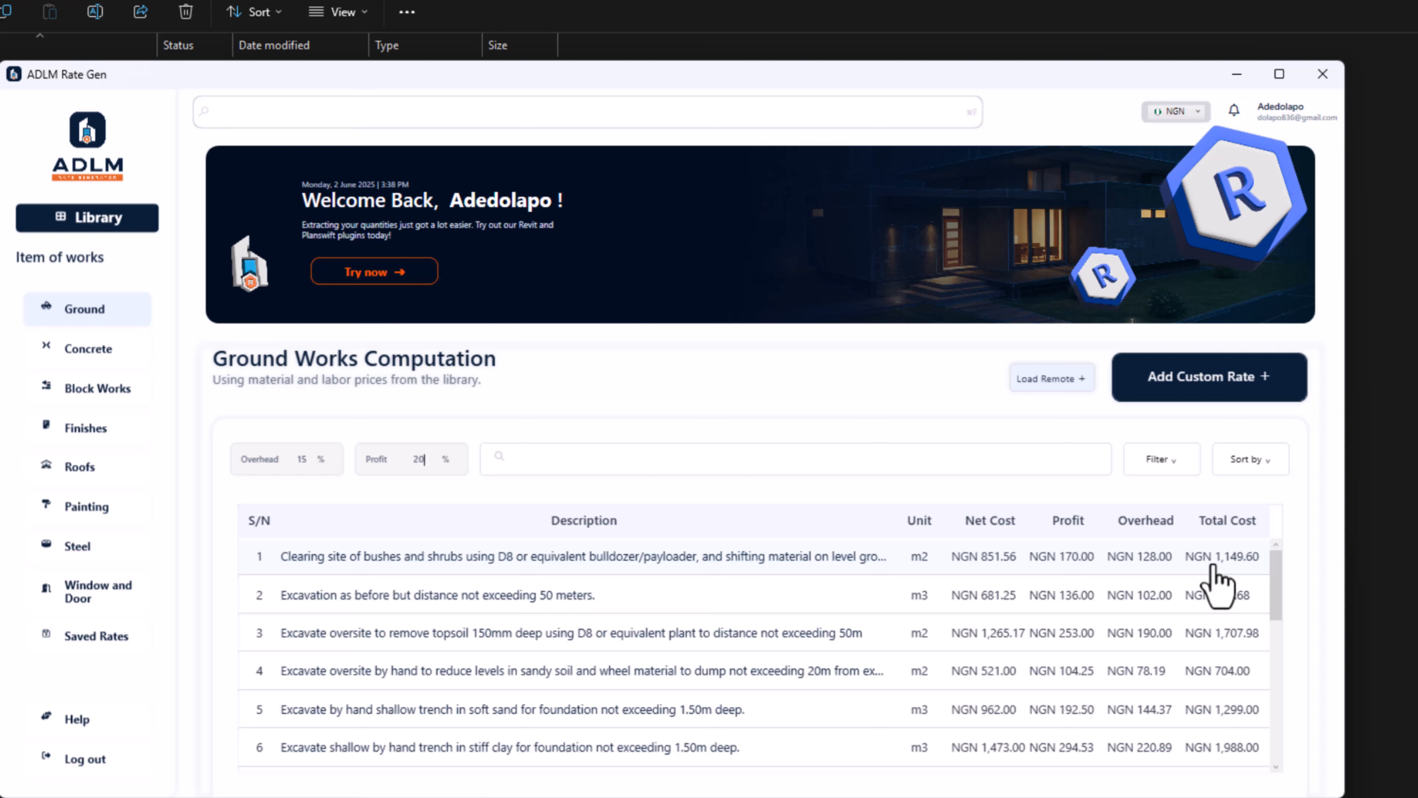
Review the rate composition of the site clearing item for bushes and shrubs and close it
left_click(484, 558)
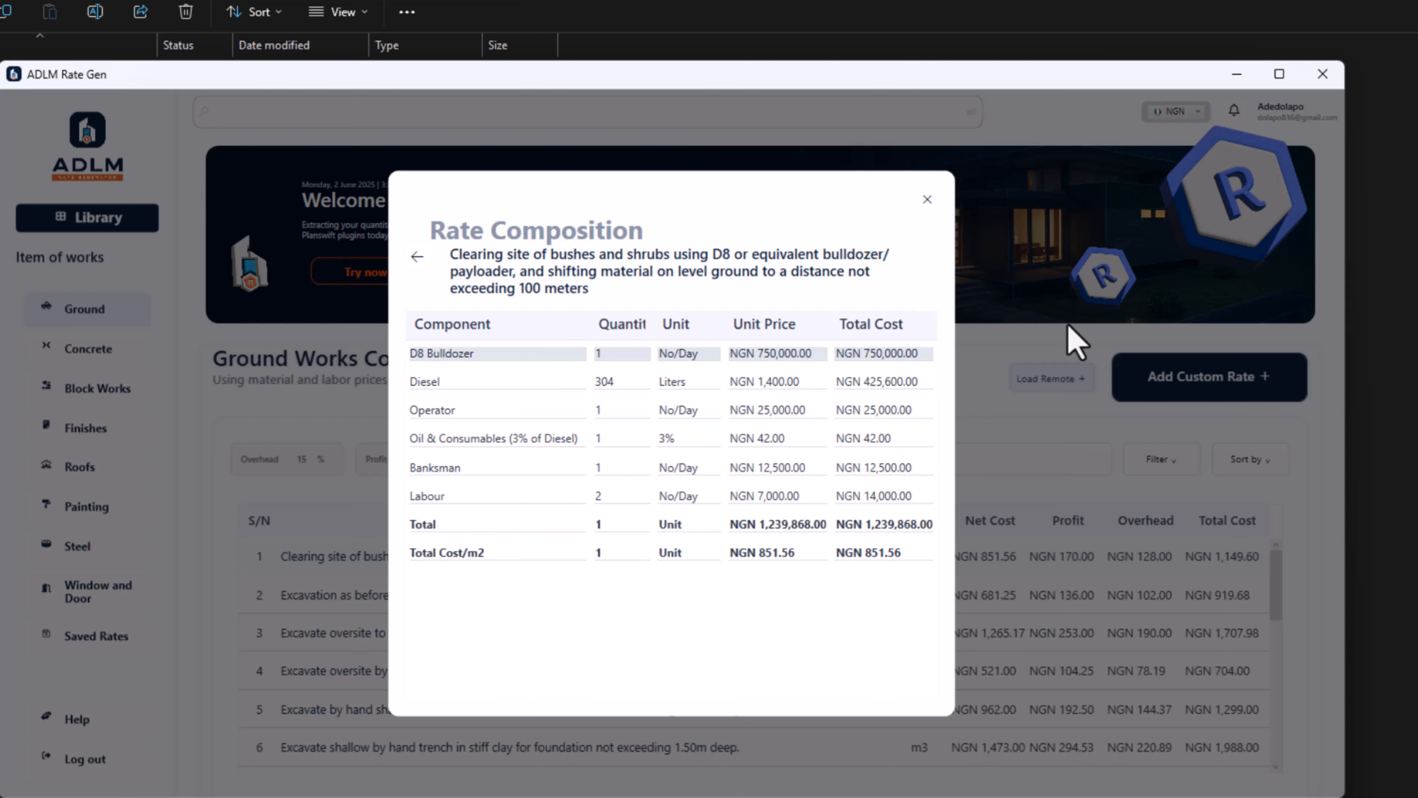
left_click(1017, 324)
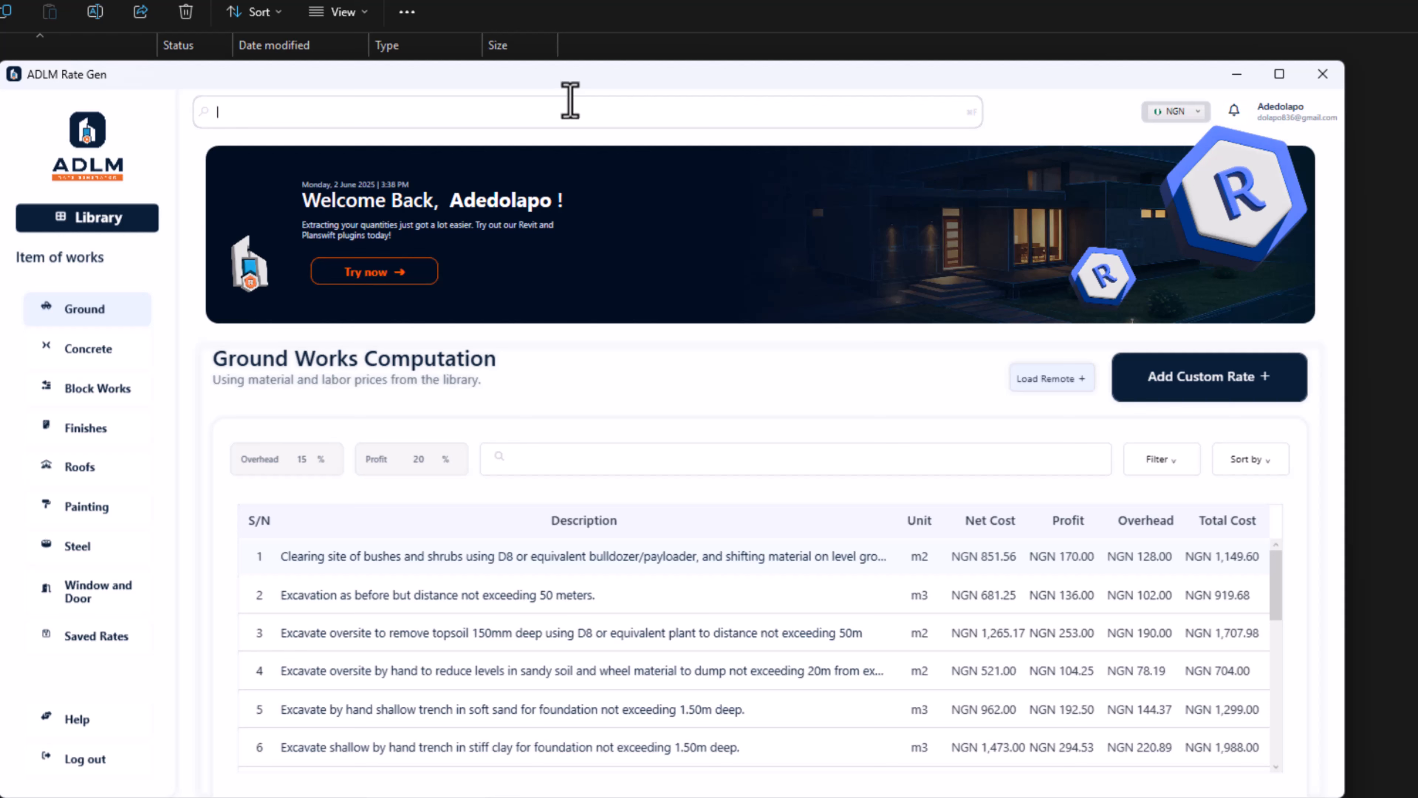
Search for D8, open the Bulldozer D8 labour result in the library, and filter the labour list by D8
type("D")
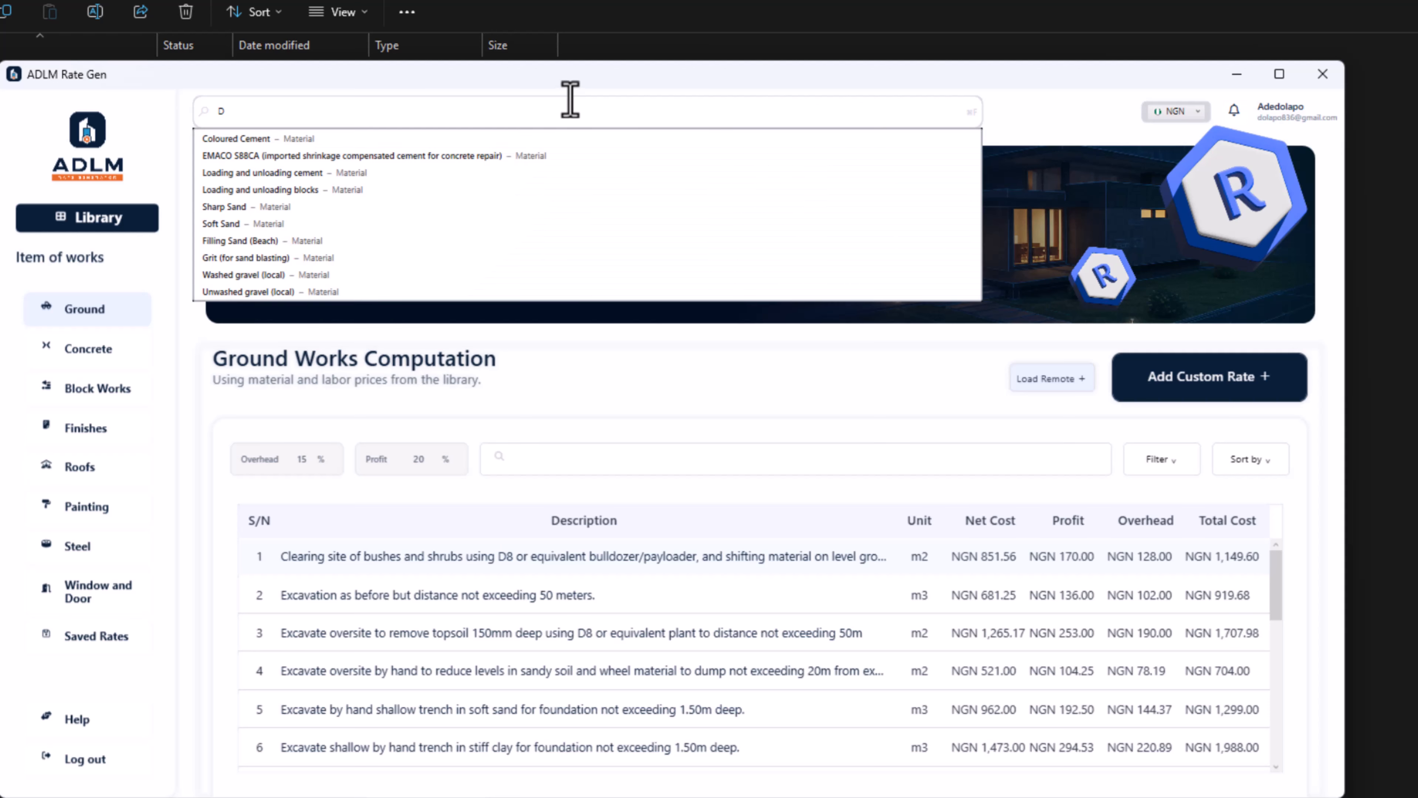
type("8")
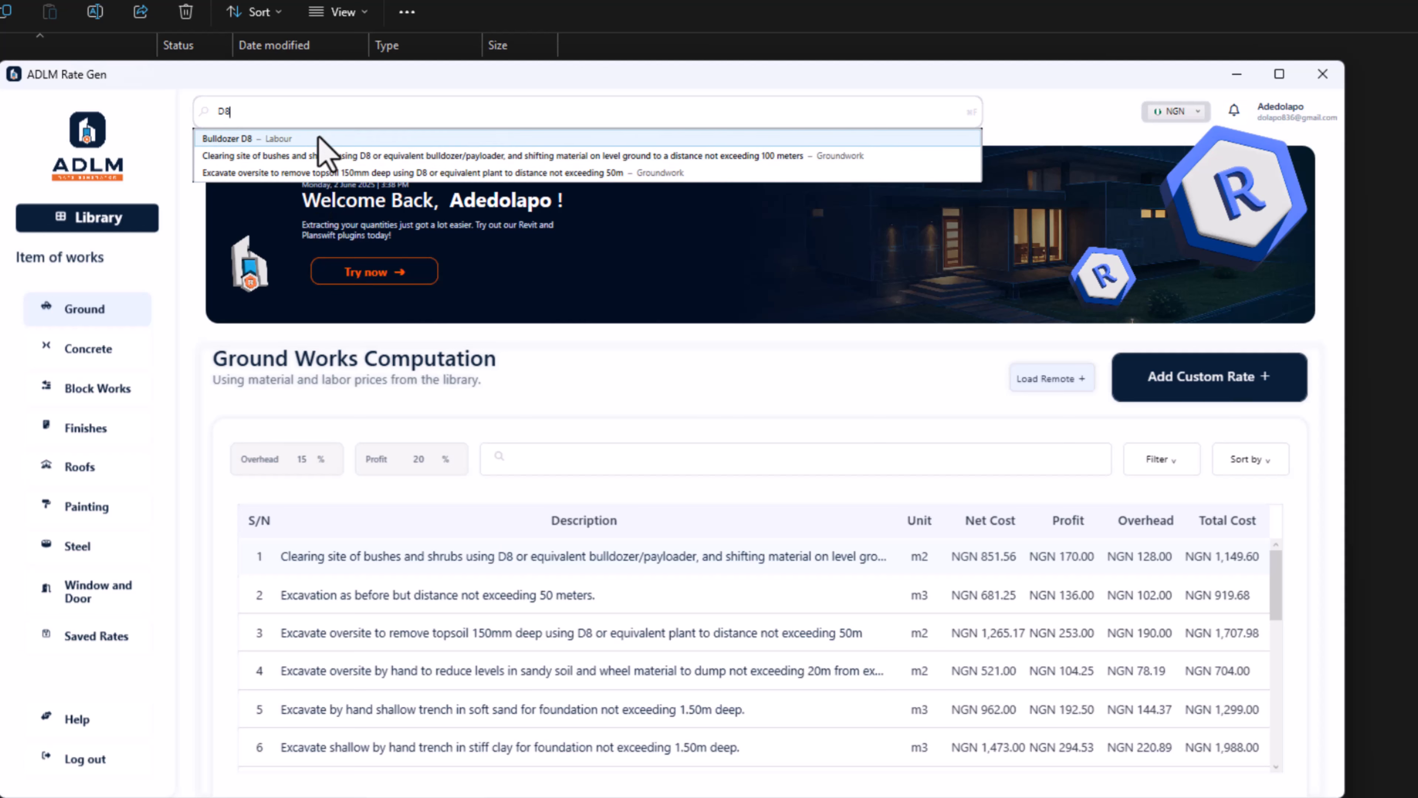
left_click(234, 139)
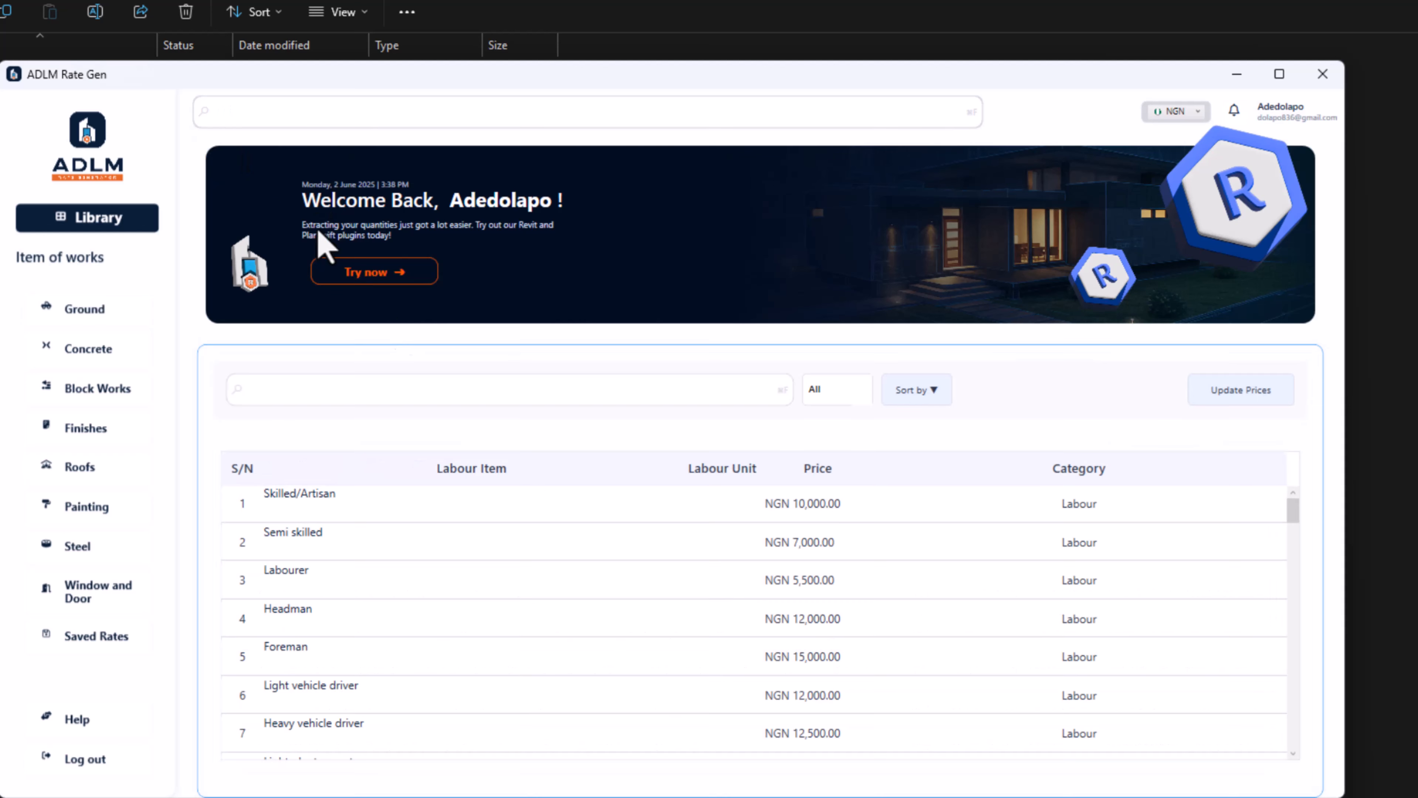
left_click(480, 400)
type("D8")
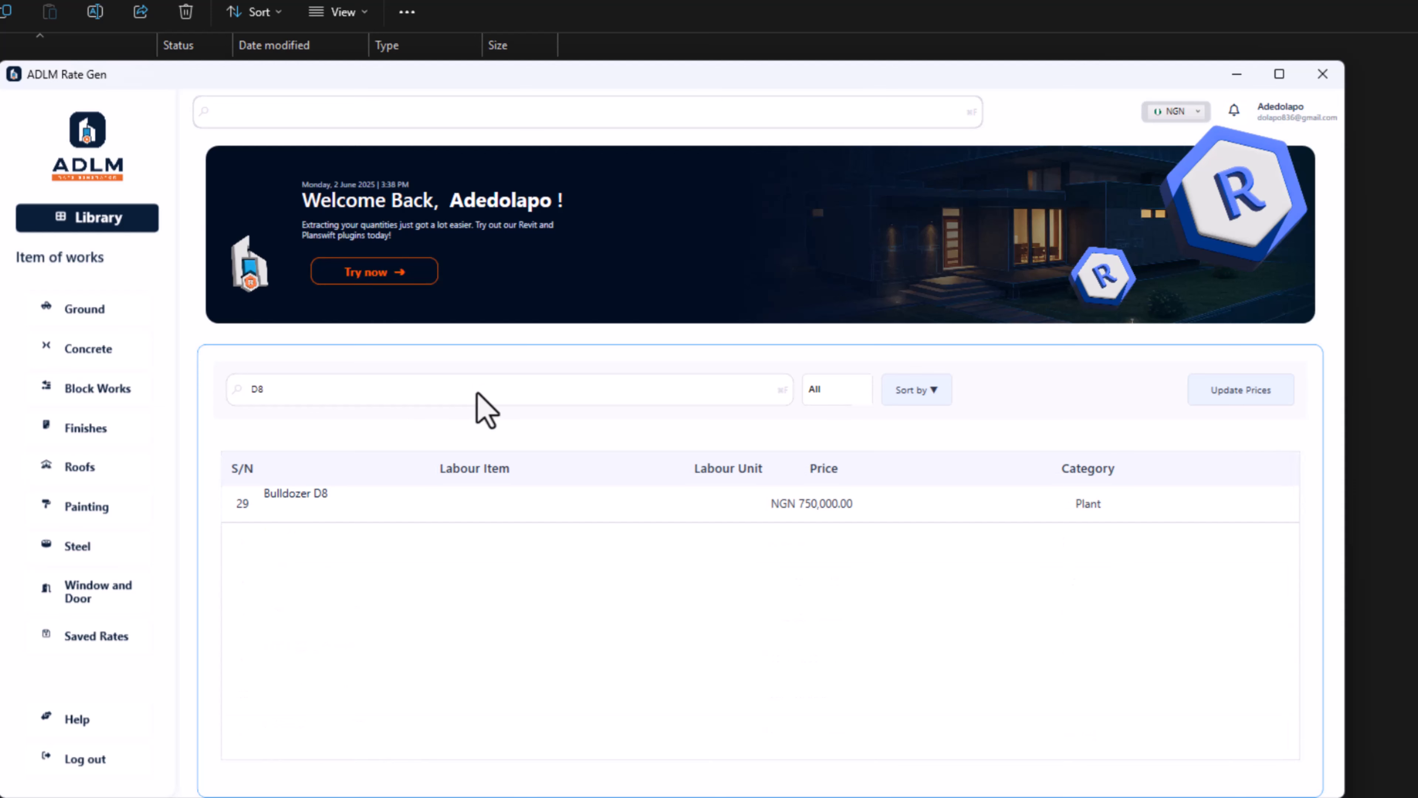
Set the Bulldozer D8 price to 500000 and update the library
left_click(452, 521)
left_click_drag(782, 434, 693, 433)
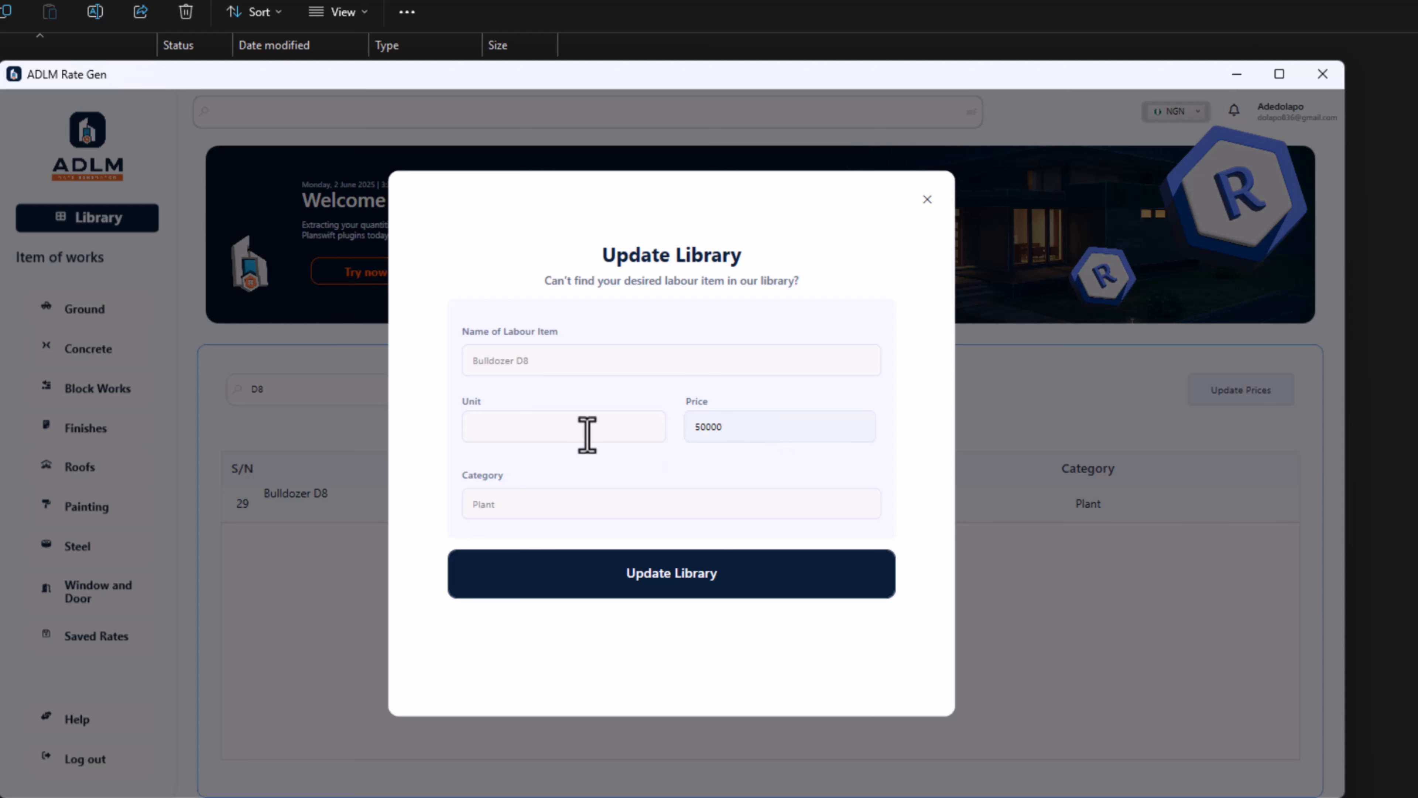
left_click(721, 592)
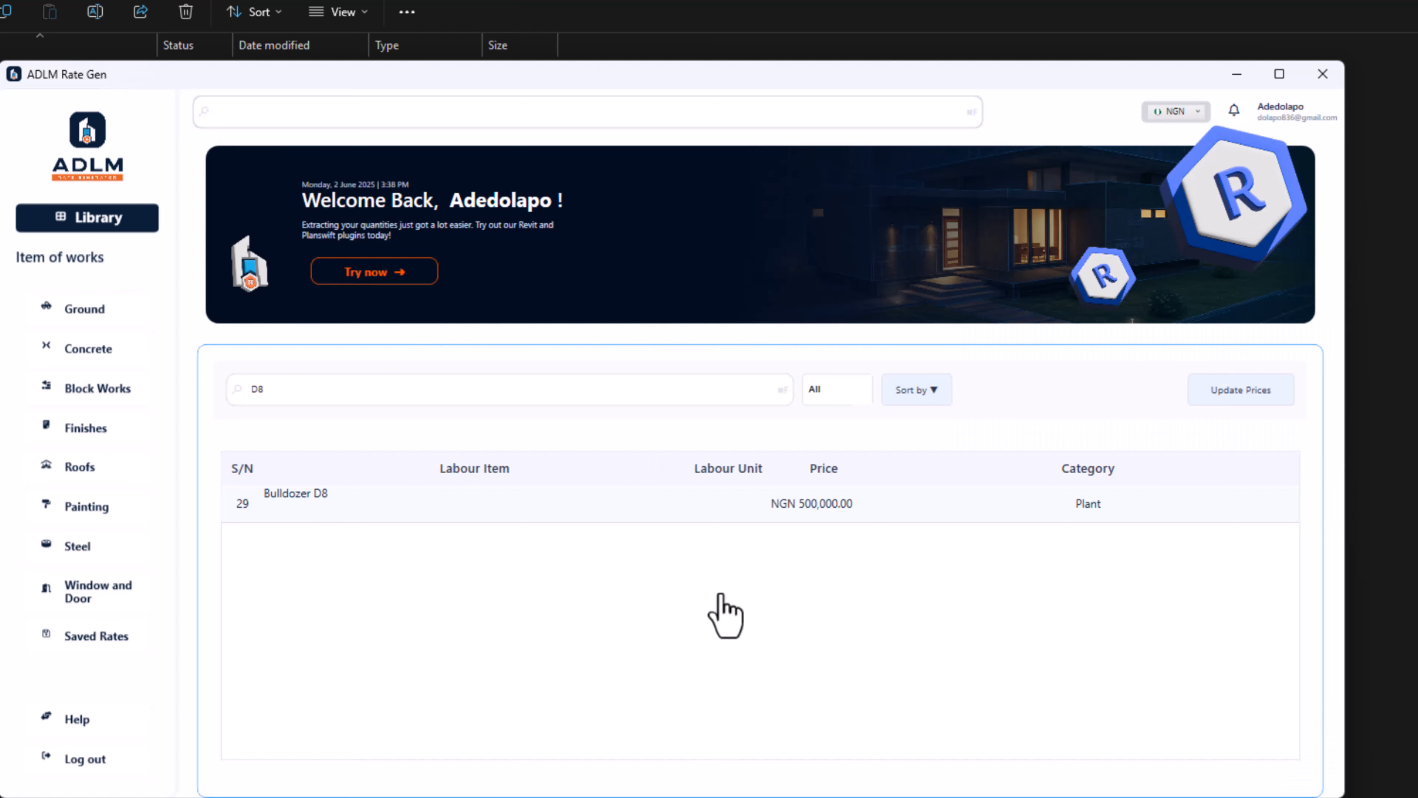
Return to the ground works rates, check the bushes and shrubs clearing item's composition and cost per m2, and close it
left_click(132, 314)
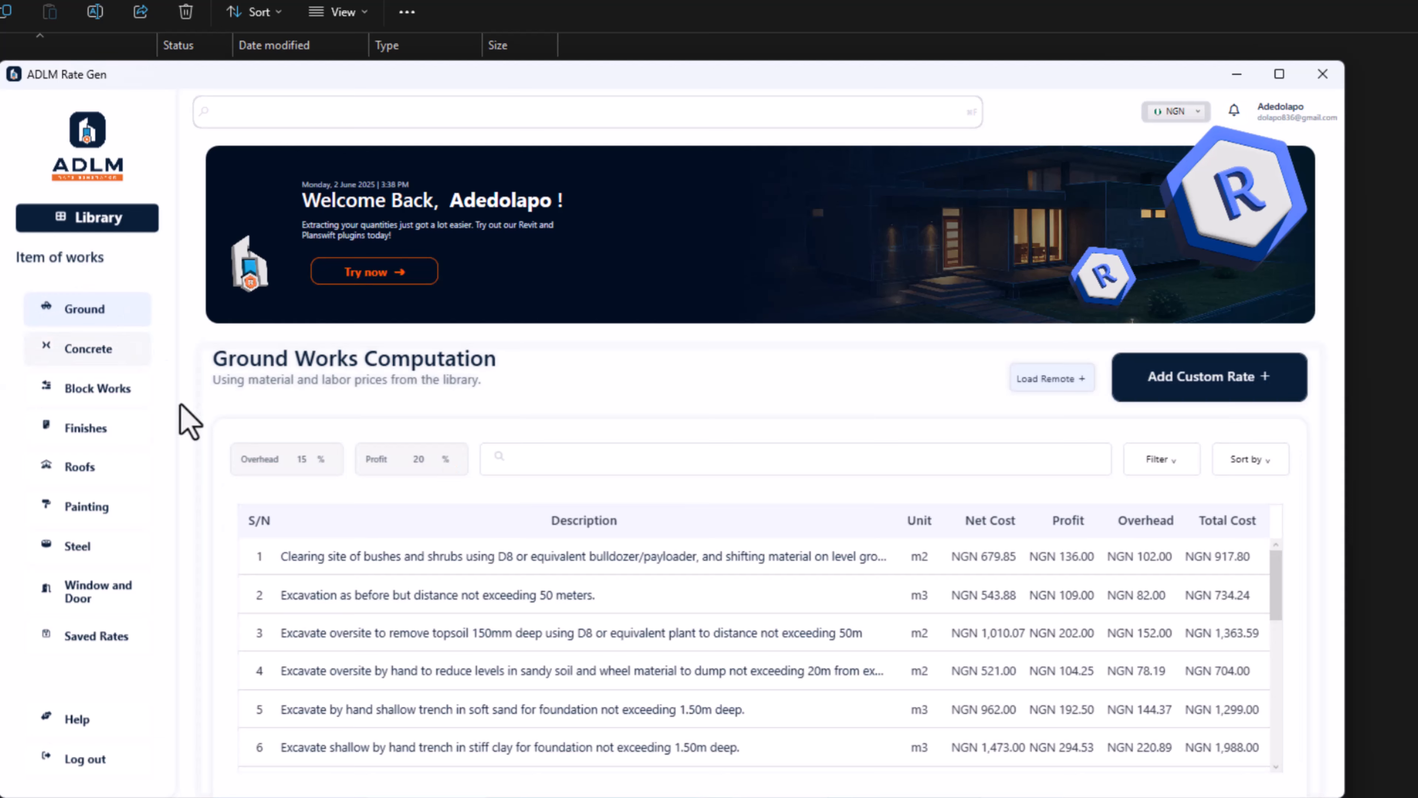
left_click(329, 558)
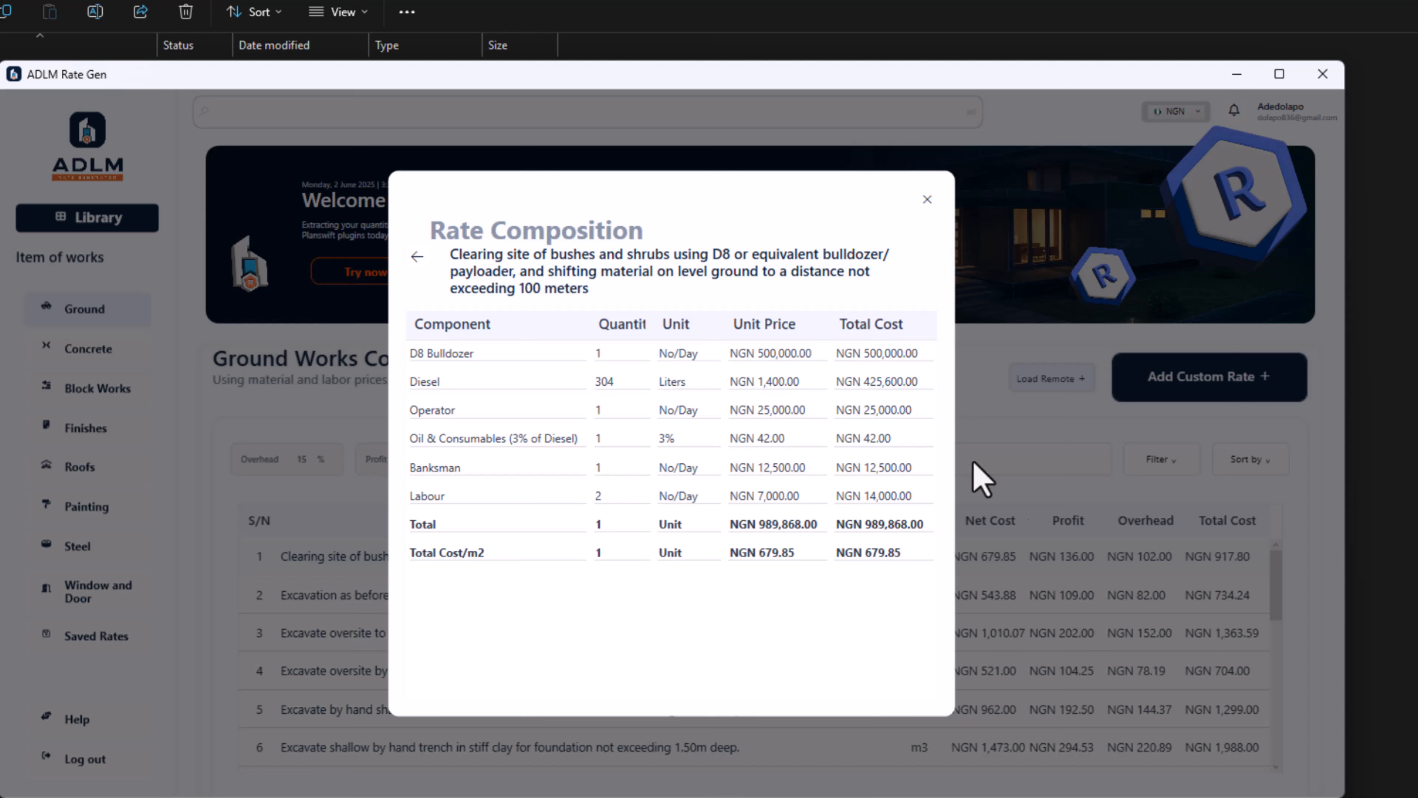
left_click(885, 552)
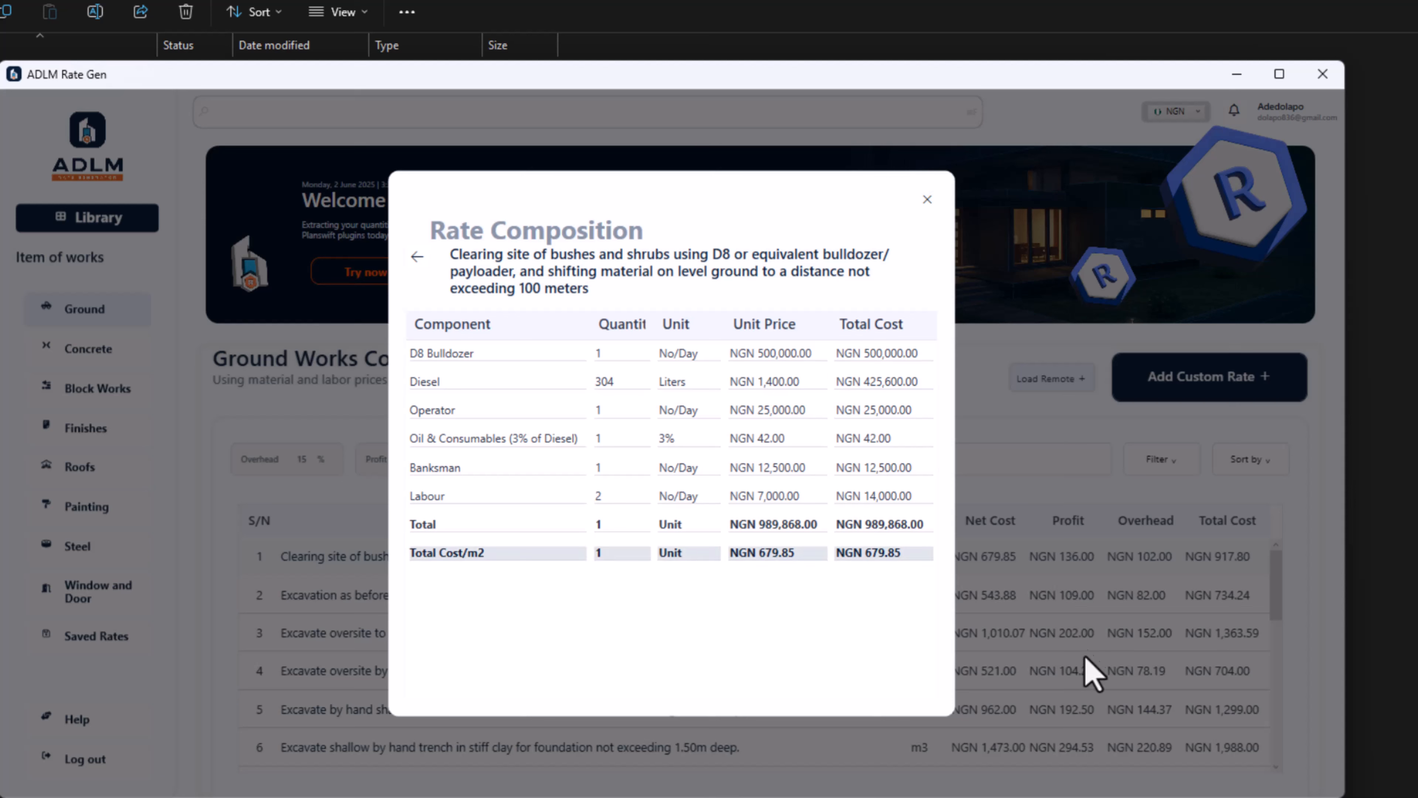
left_click(928, 199)
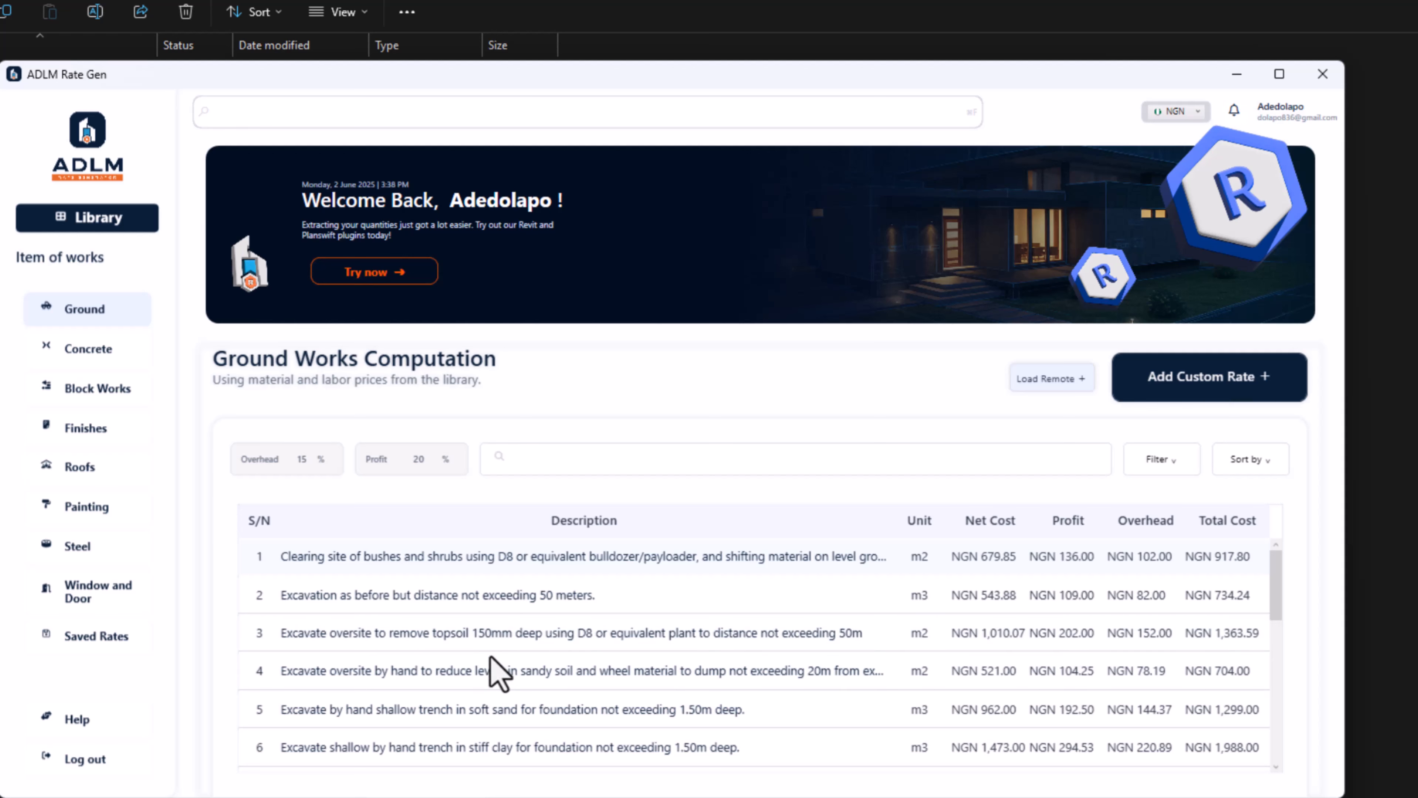
Review the rate composition of the item for excavating oversite by hand in sandy soil and close it
left_click(481, 681)
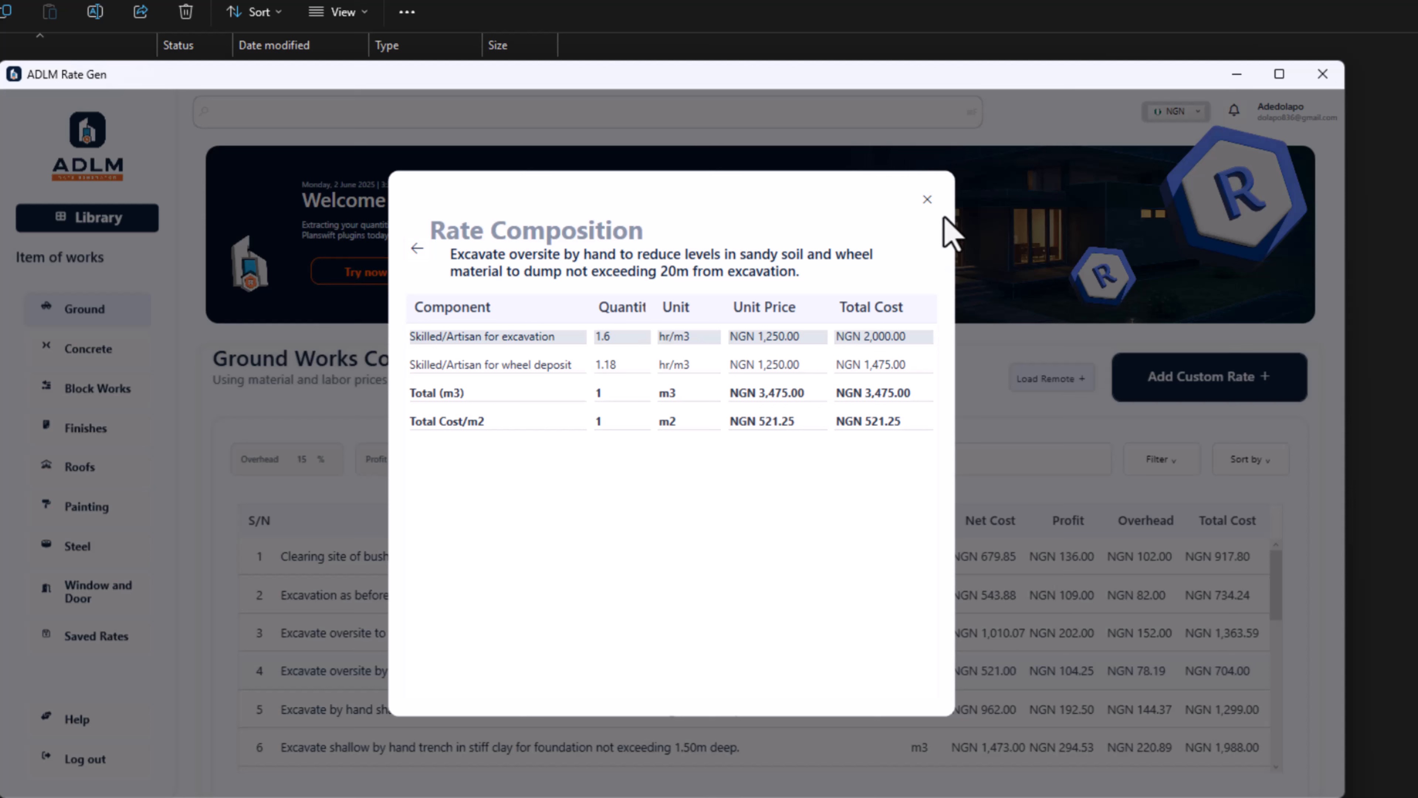
left_click(928, 199)
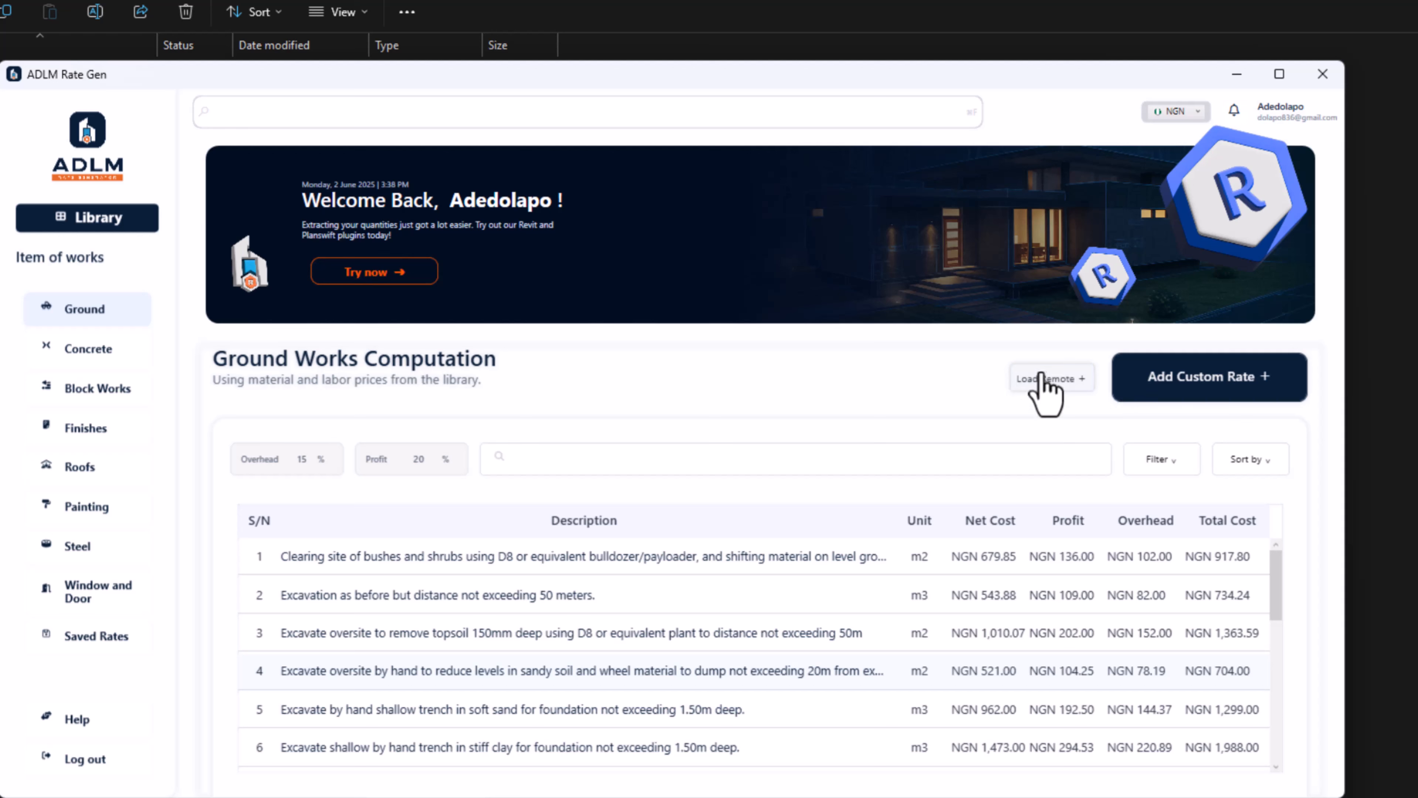
Start loading additional groundwork computation items from the ADLM server and decline the confirmation
scroll(396, 603, "down", 4)
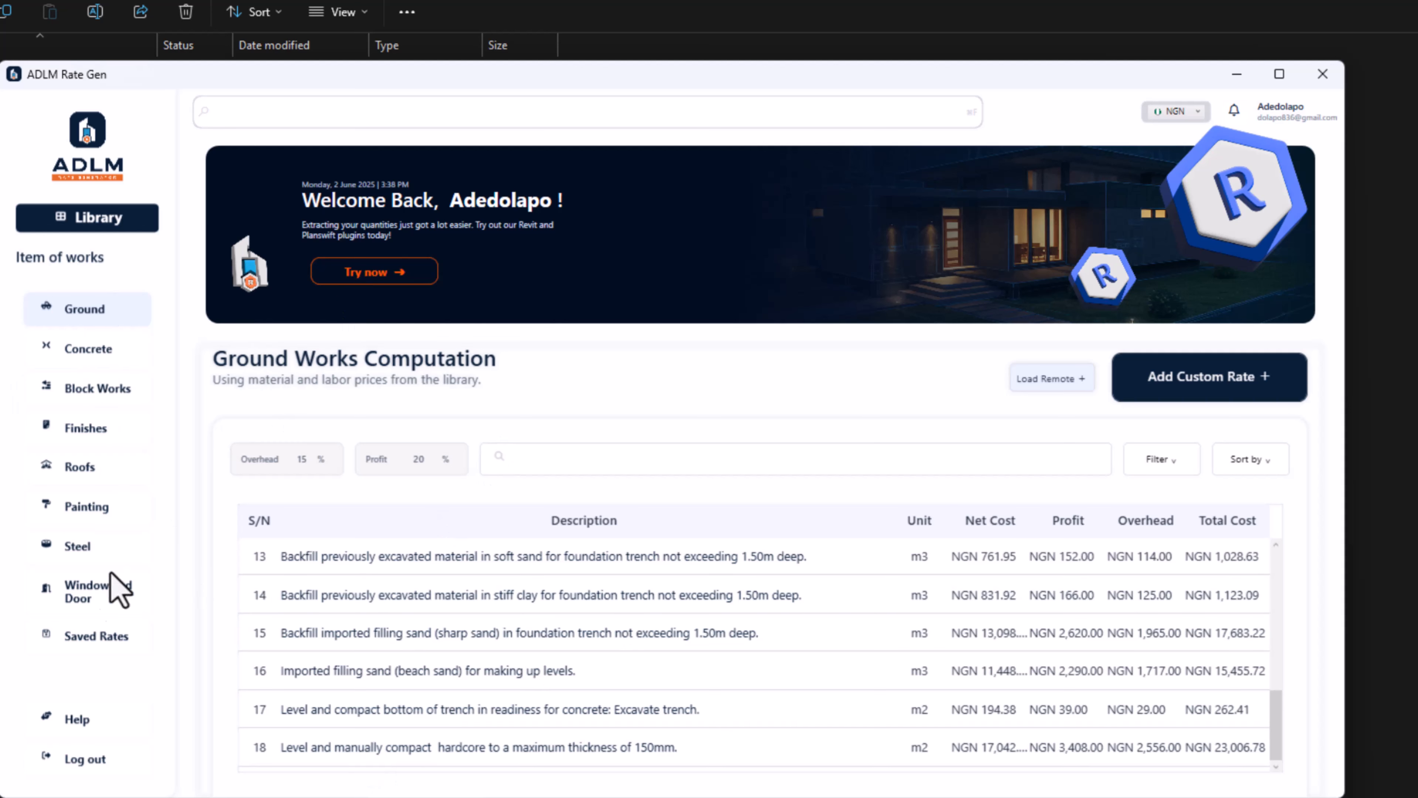
left_click(1033, 380)
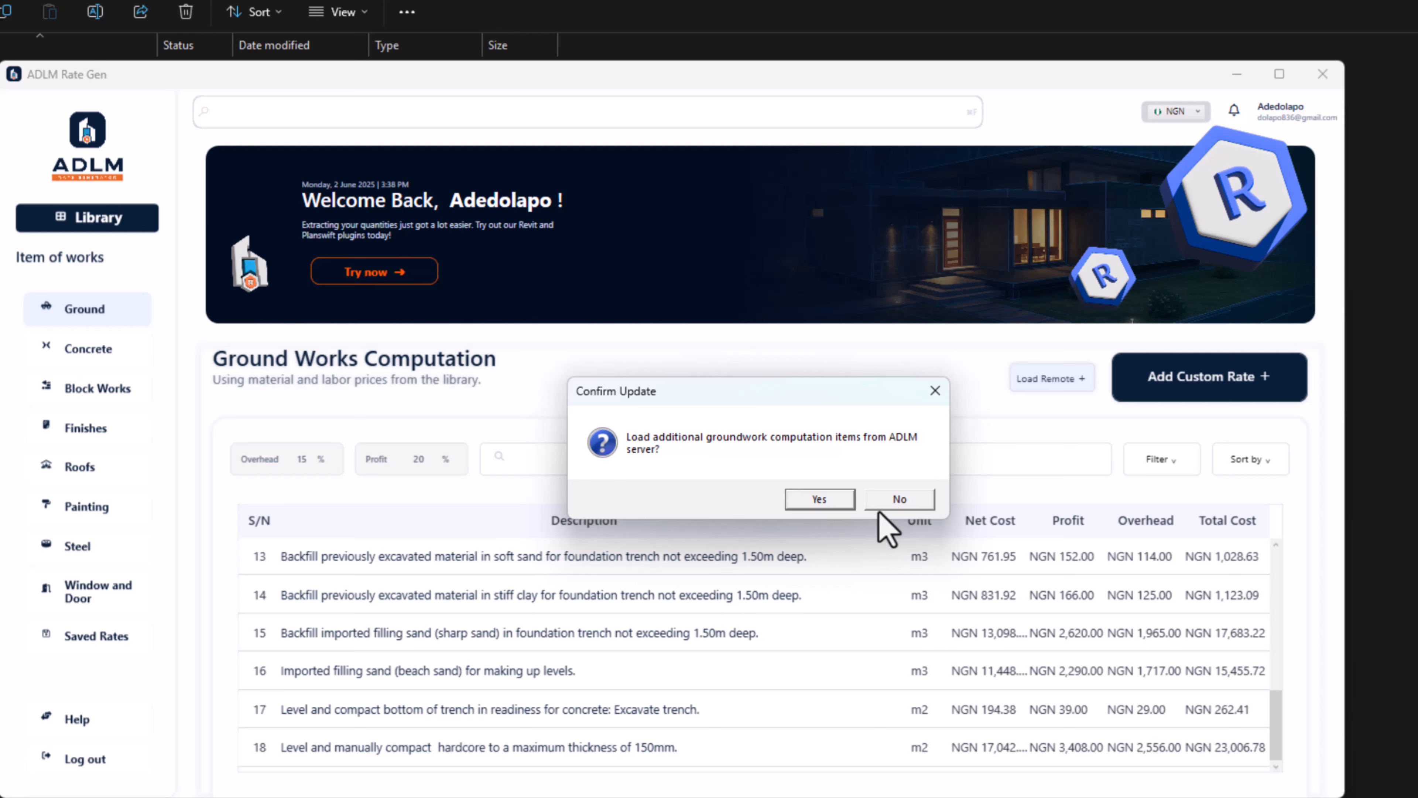
left_click(906, 505)
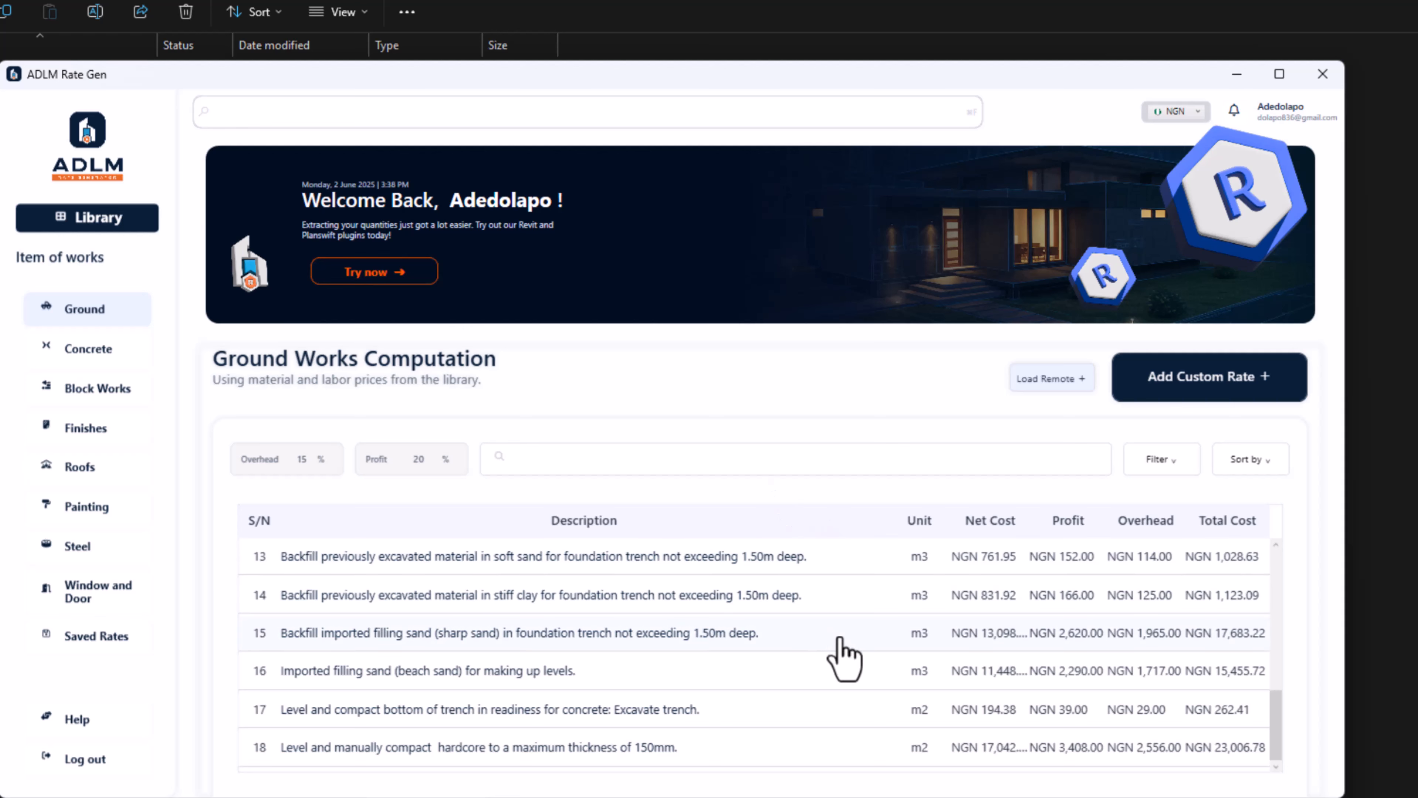
Look through the full list of ground works rates, and view the blank custom rate form before closing it
scroll(844, 659, "up", 2)
scroll(847, 648, "up", 4)
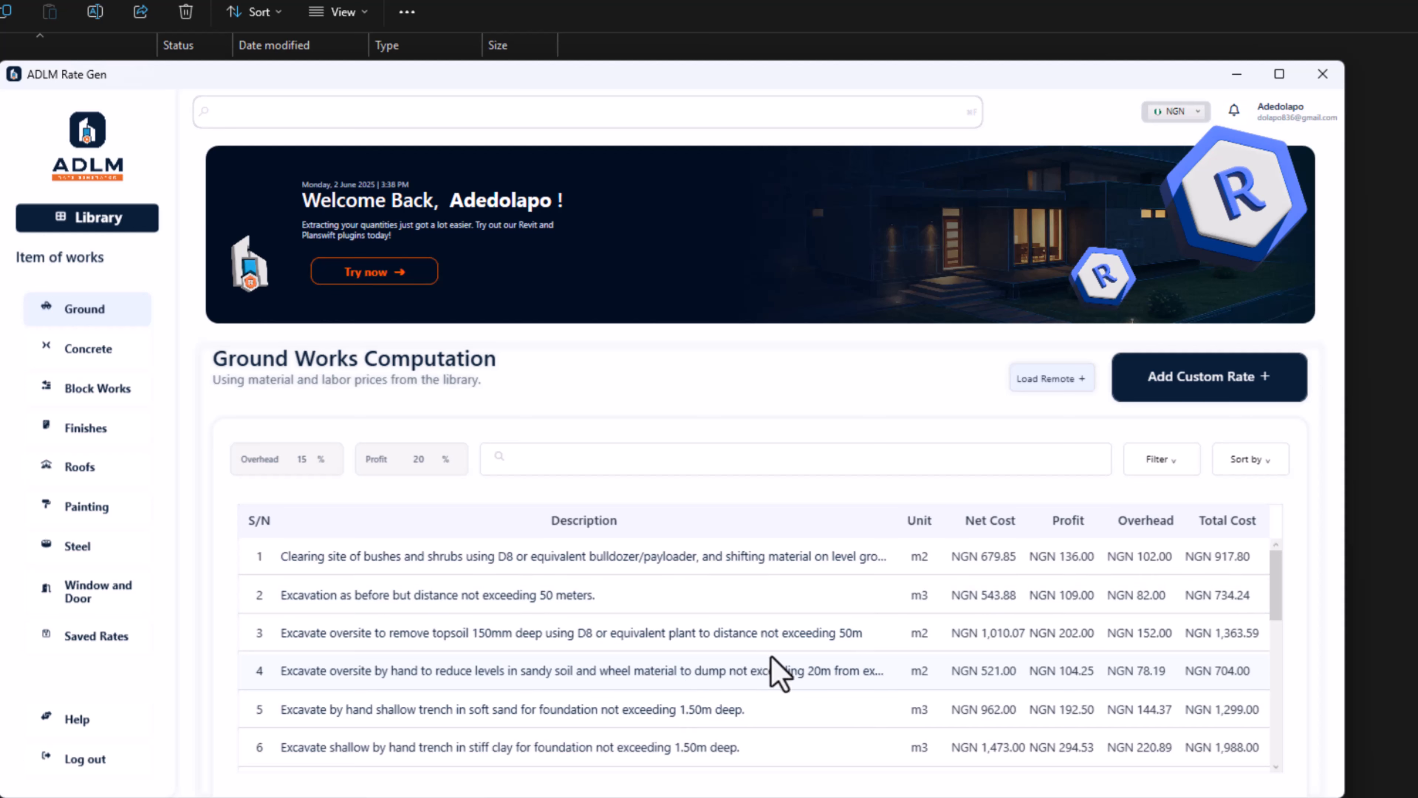
scroll(767, 592, "down", 4)
scroll(768, 592, "down", 2)
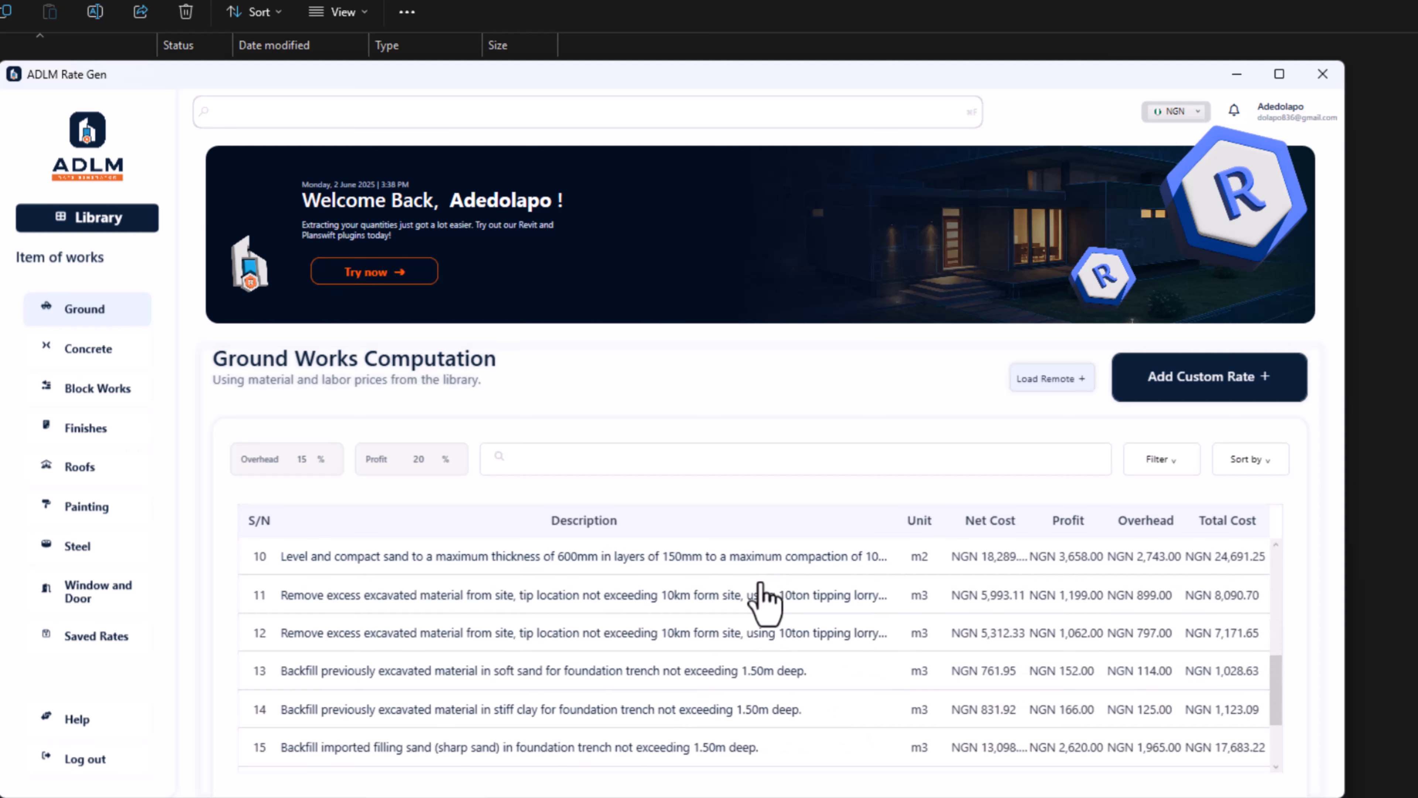
scroll(760, 608, "down", 2)
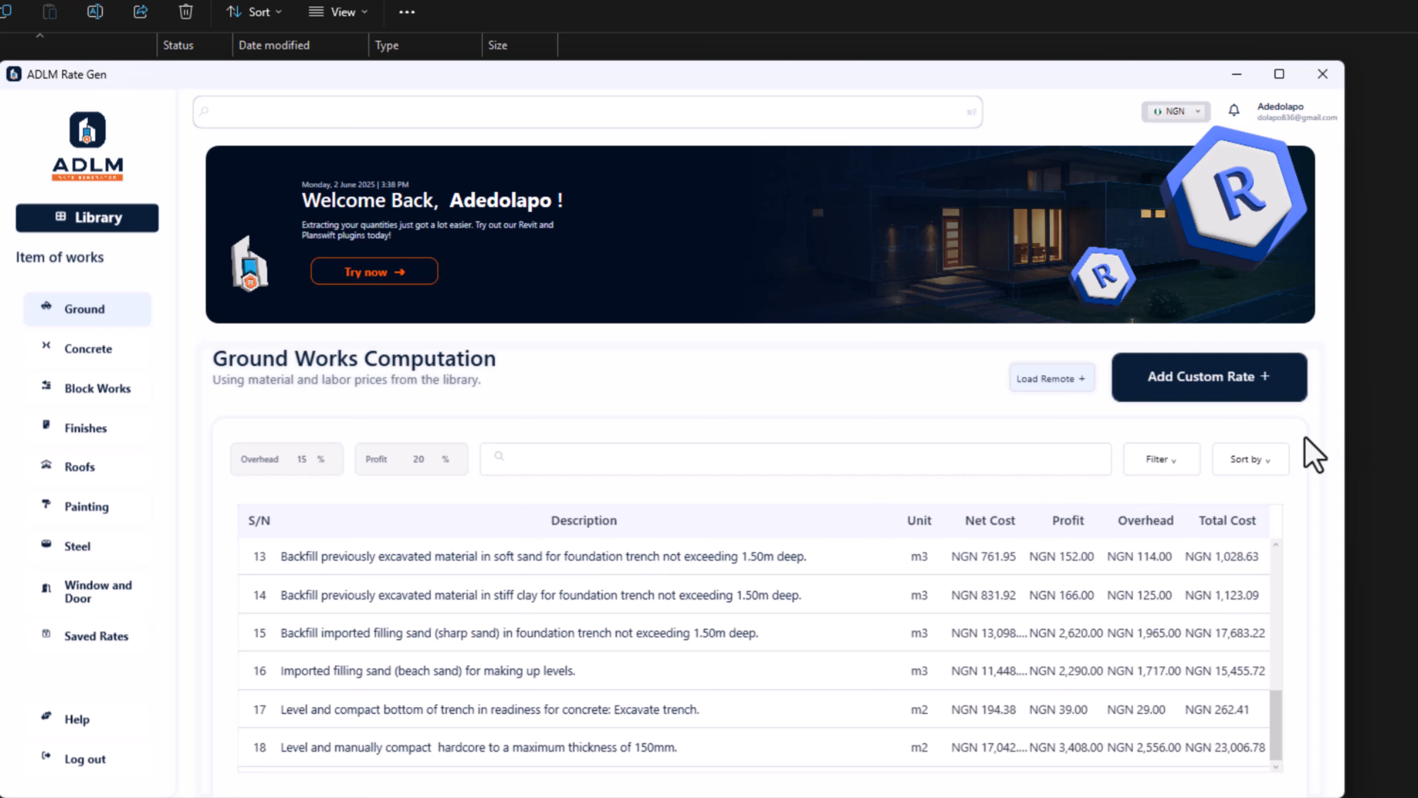
left_click(1221, 407)
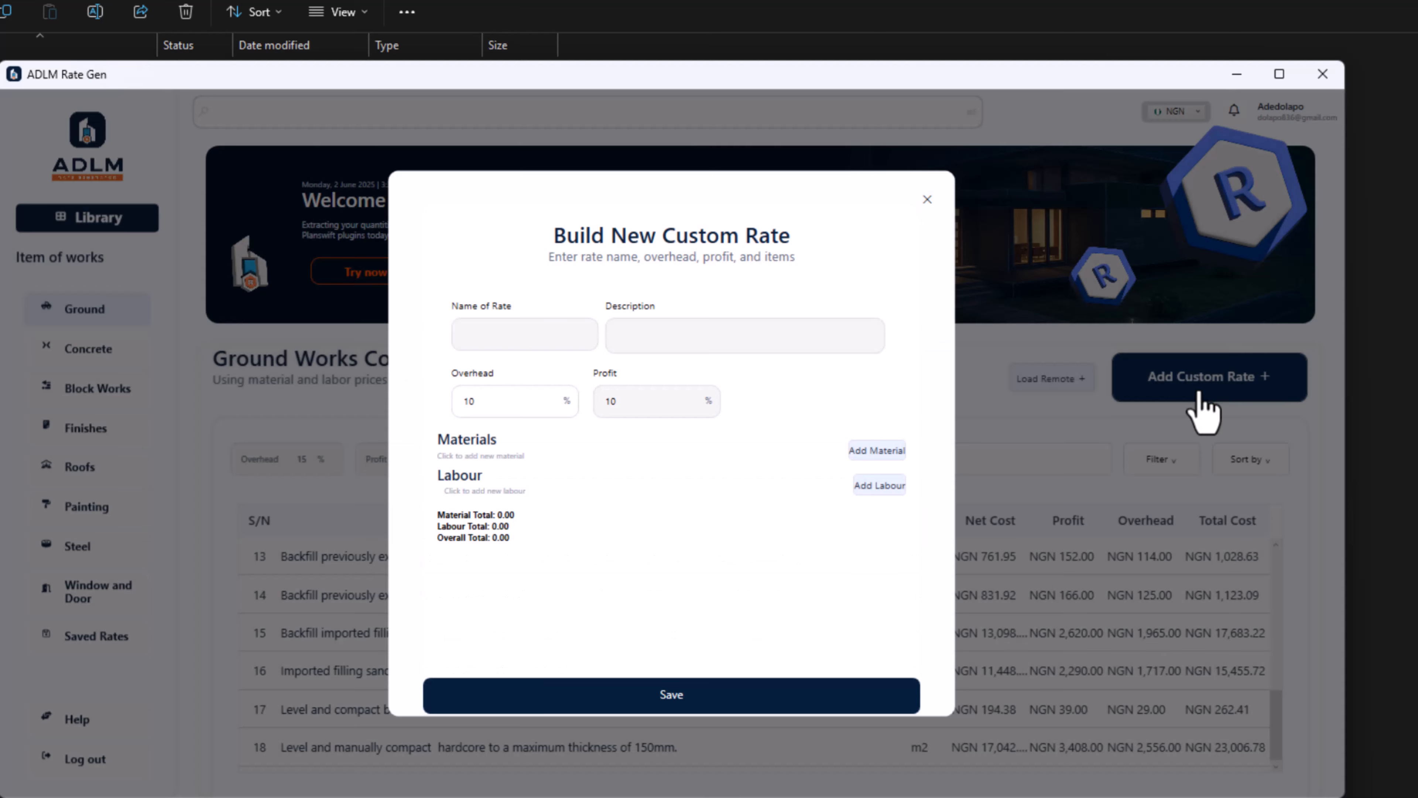
left_click(926, 200)
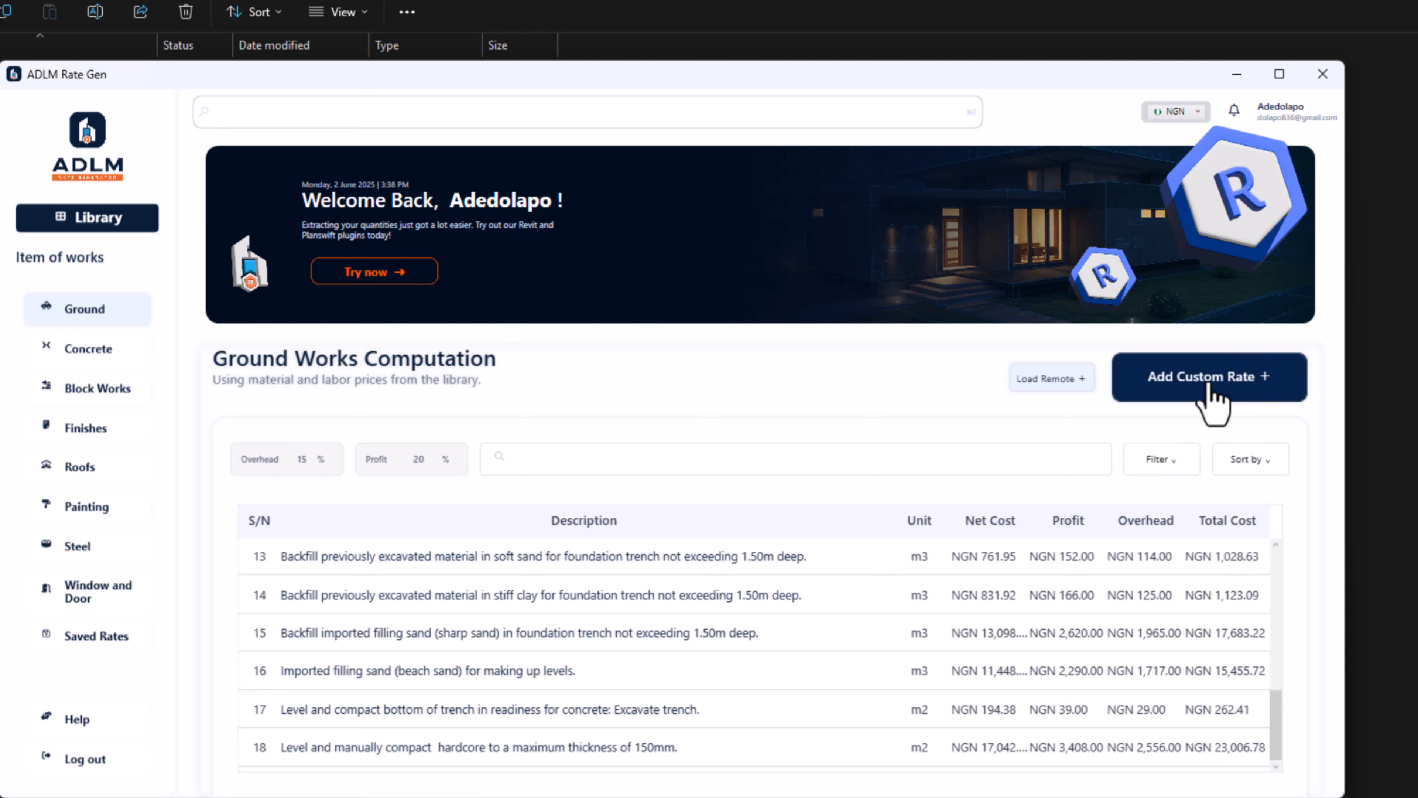
Start a new custom ground works rate named "50mm pipe" with the description "PVC Pipe works /m"
left_click(1231, 398)
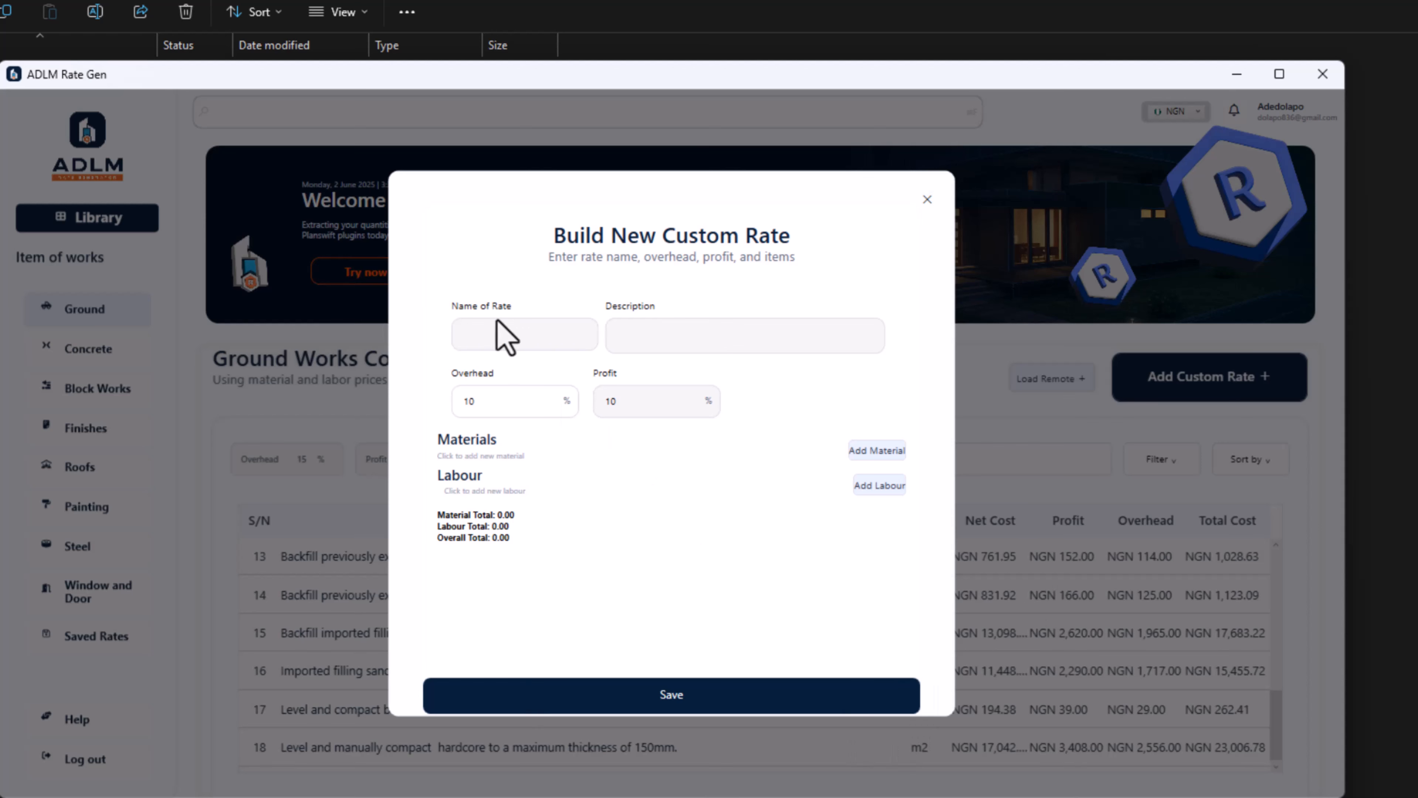
left_click(509, 324)
type("S0mm PVC P")
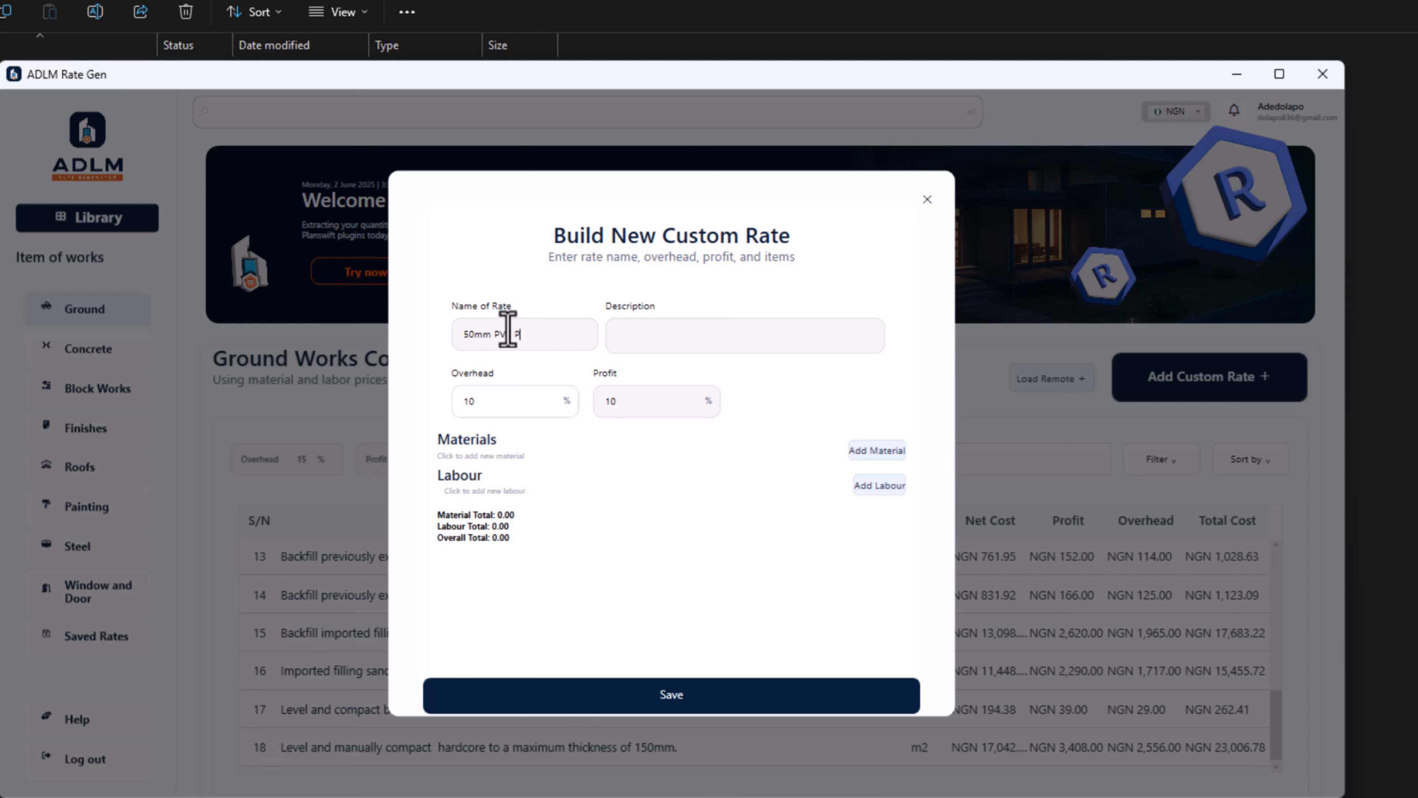
key("BackSpace")
key("BackSpace")
type("PVC Pipe works /m")
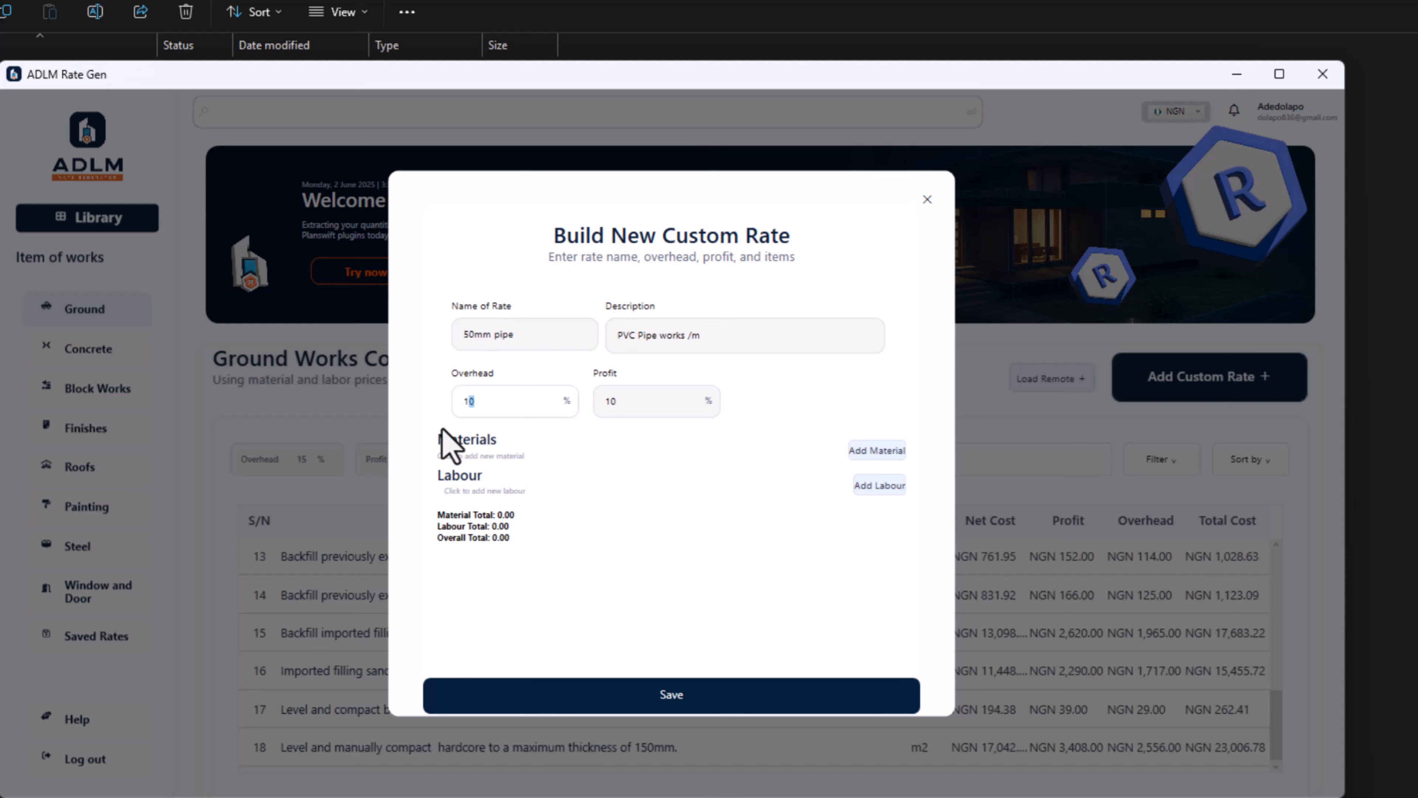
Set the custom rate's overhead to 15% and its profit to 20%
key("Tab")
type("15")
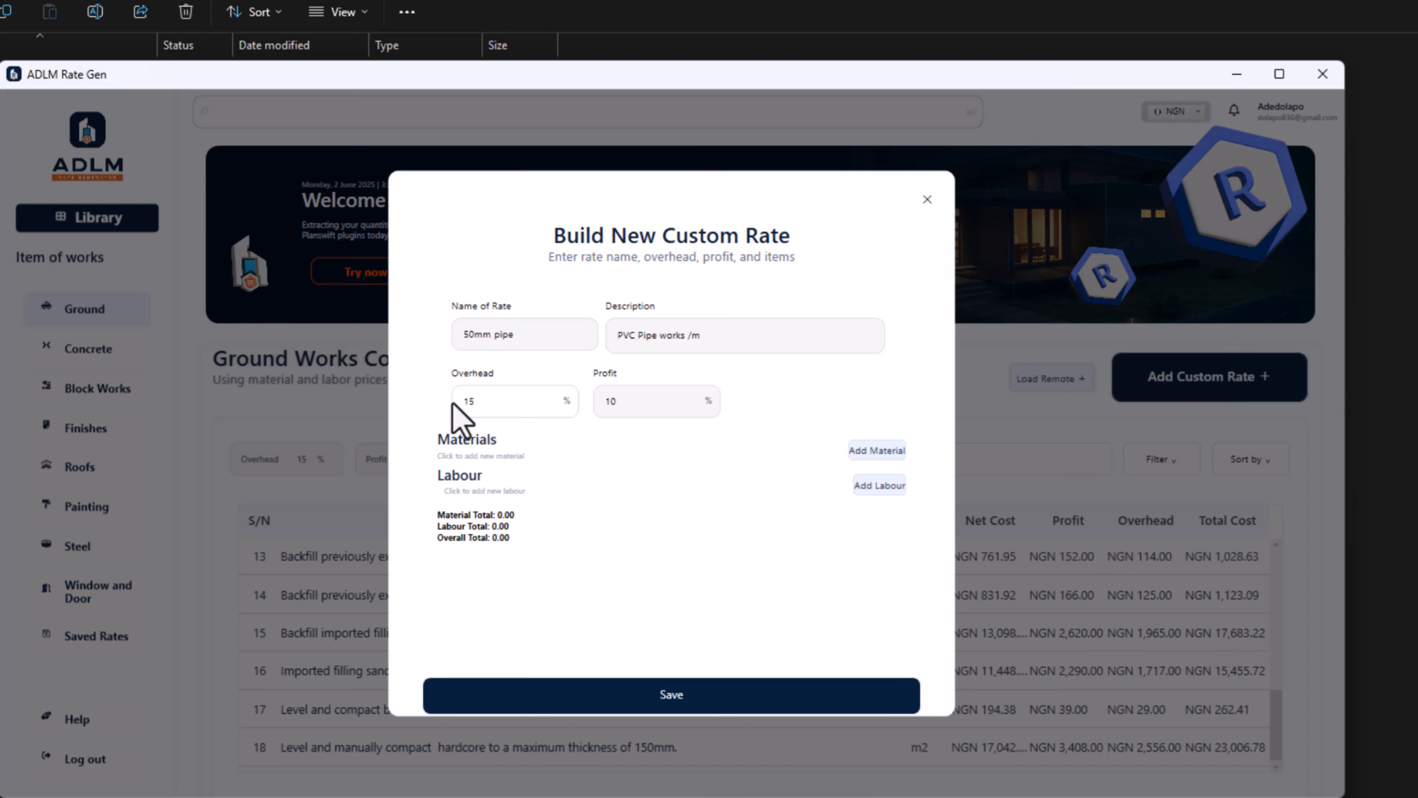
key("Tab")
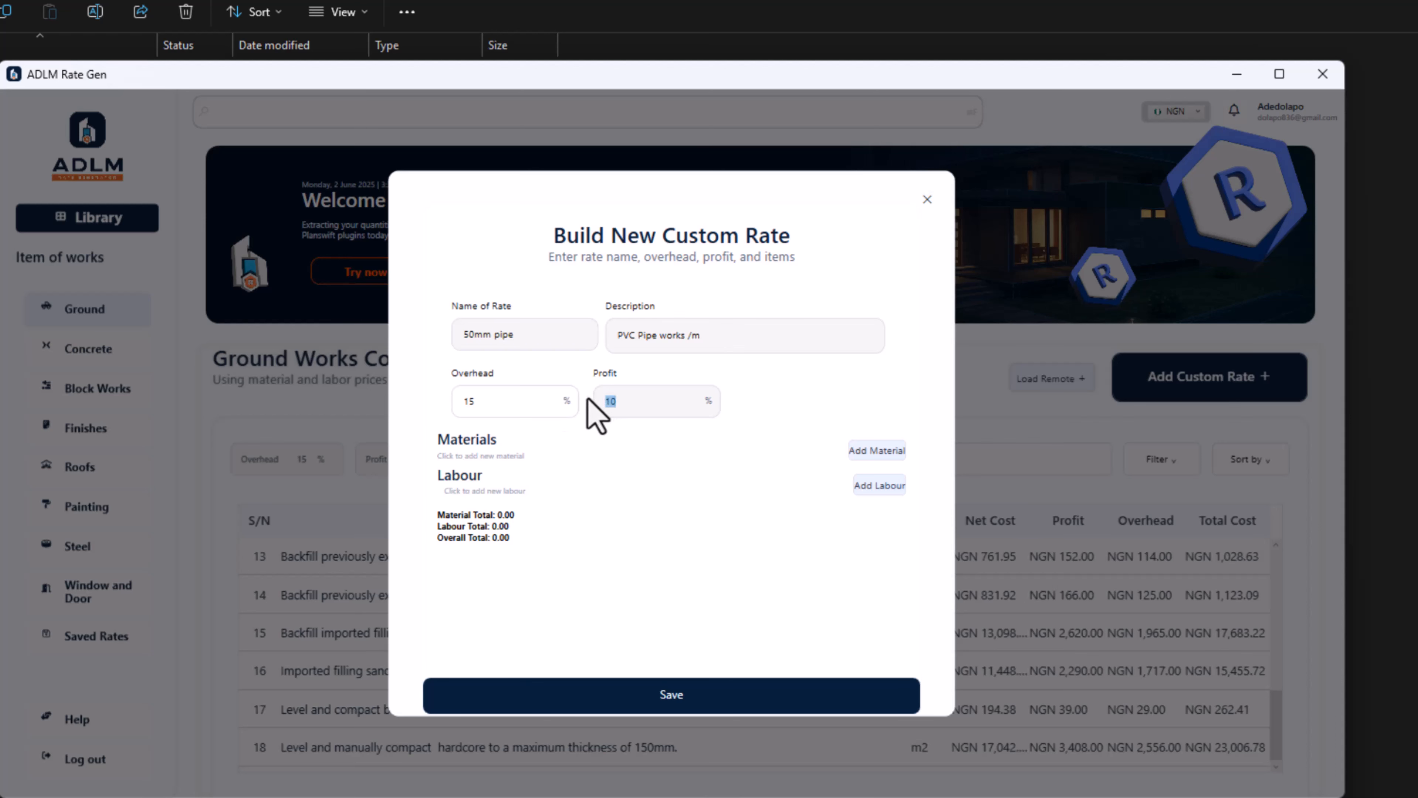
type("20")
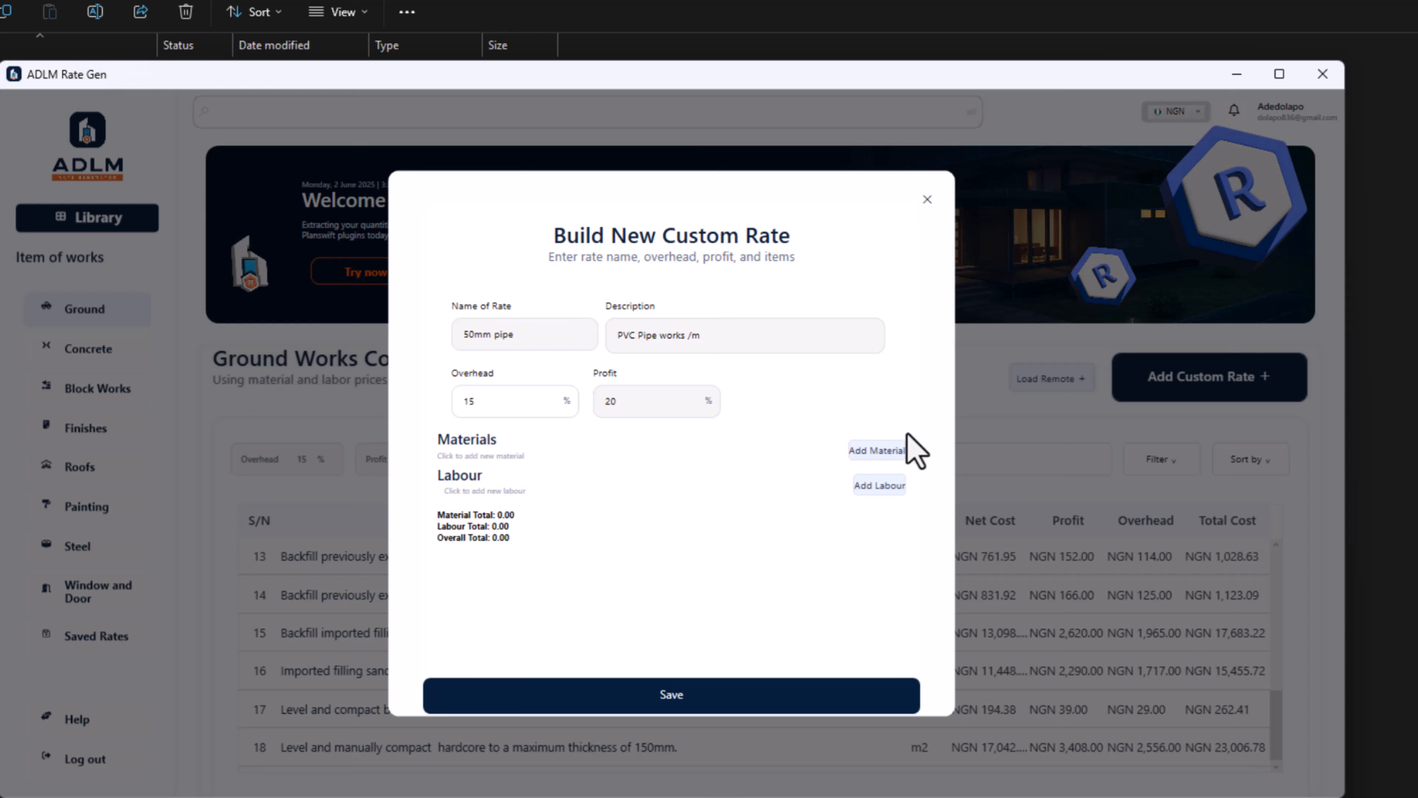
Add a material line to the custom rate and browse the available library materials
left_click(898, 451)
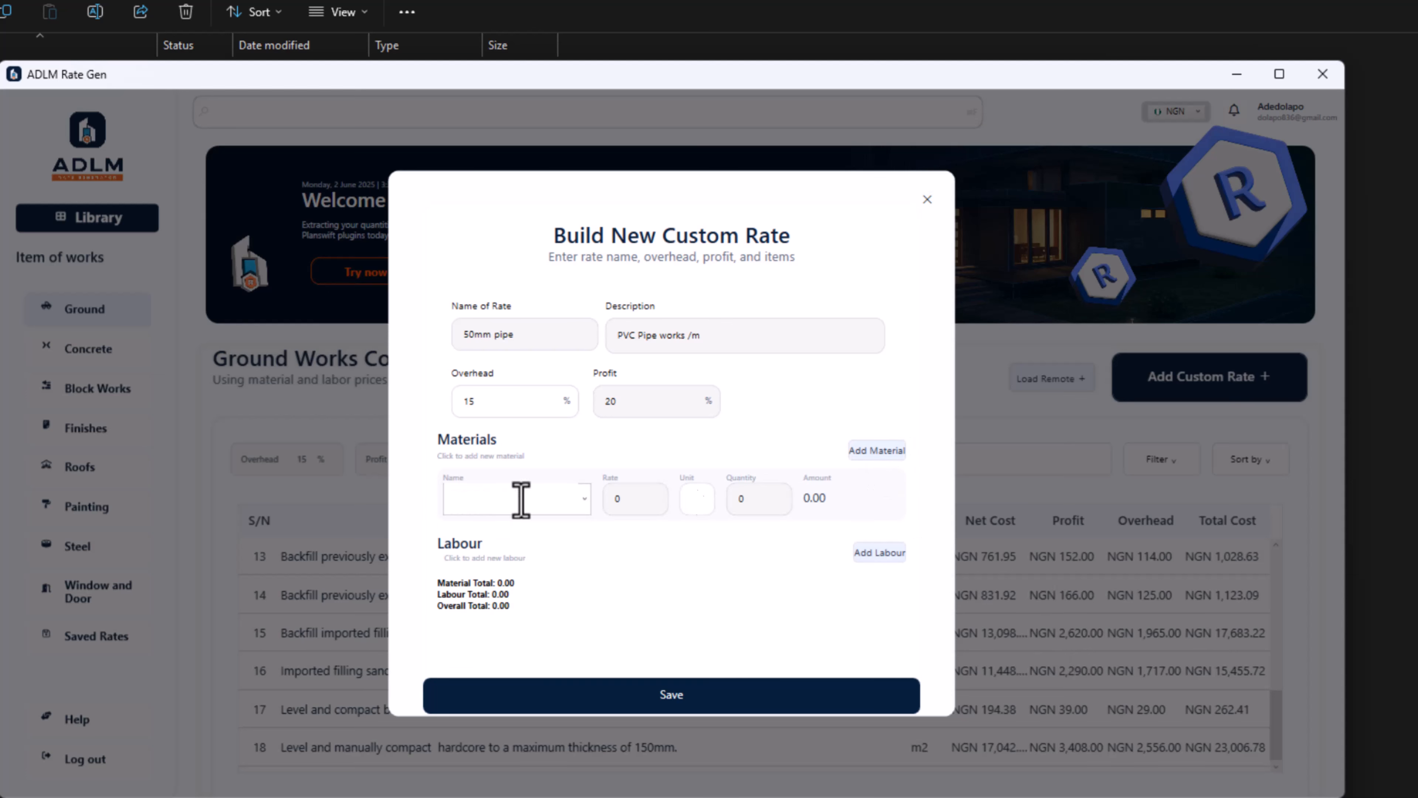
left_click(588, 497)
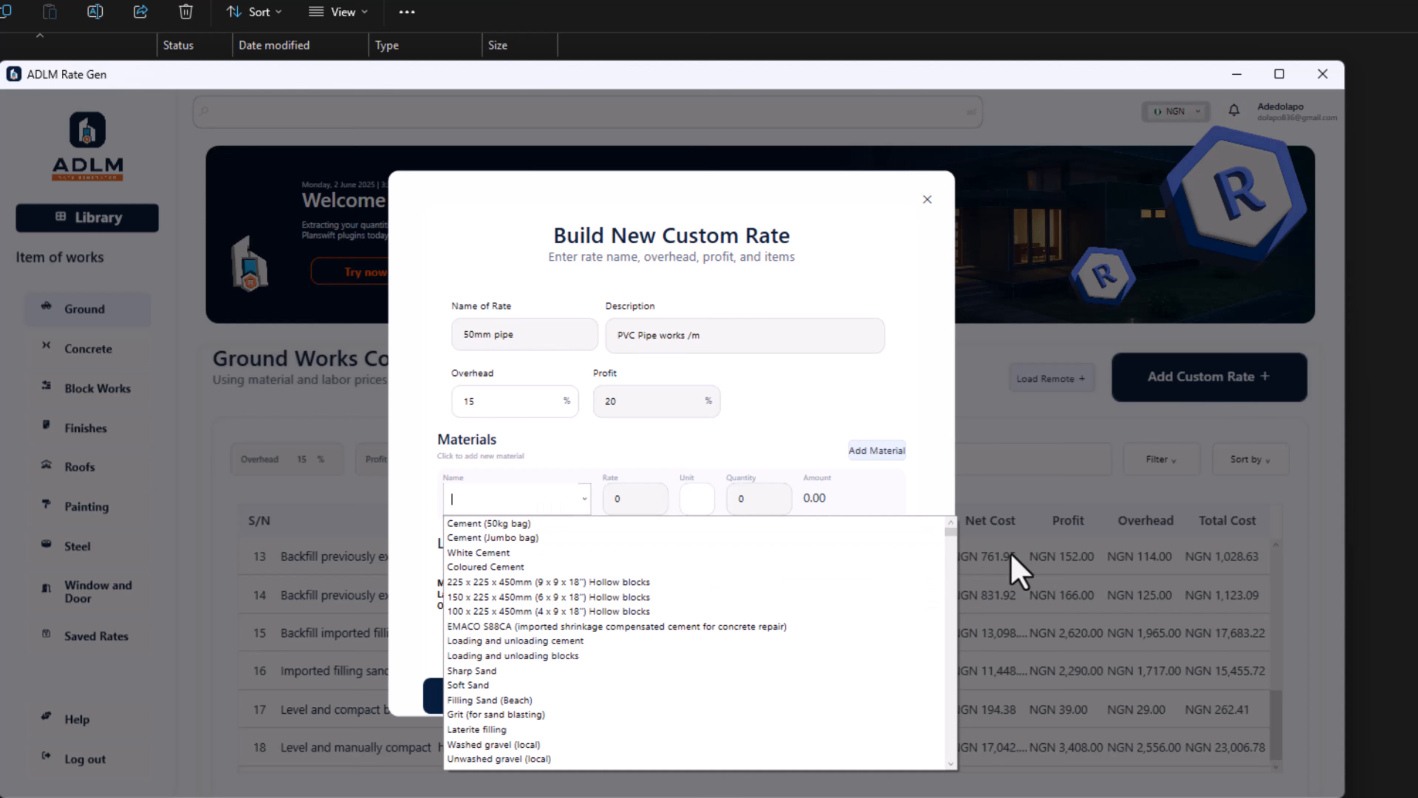
left_click_drag(950, 535, 950, 754)
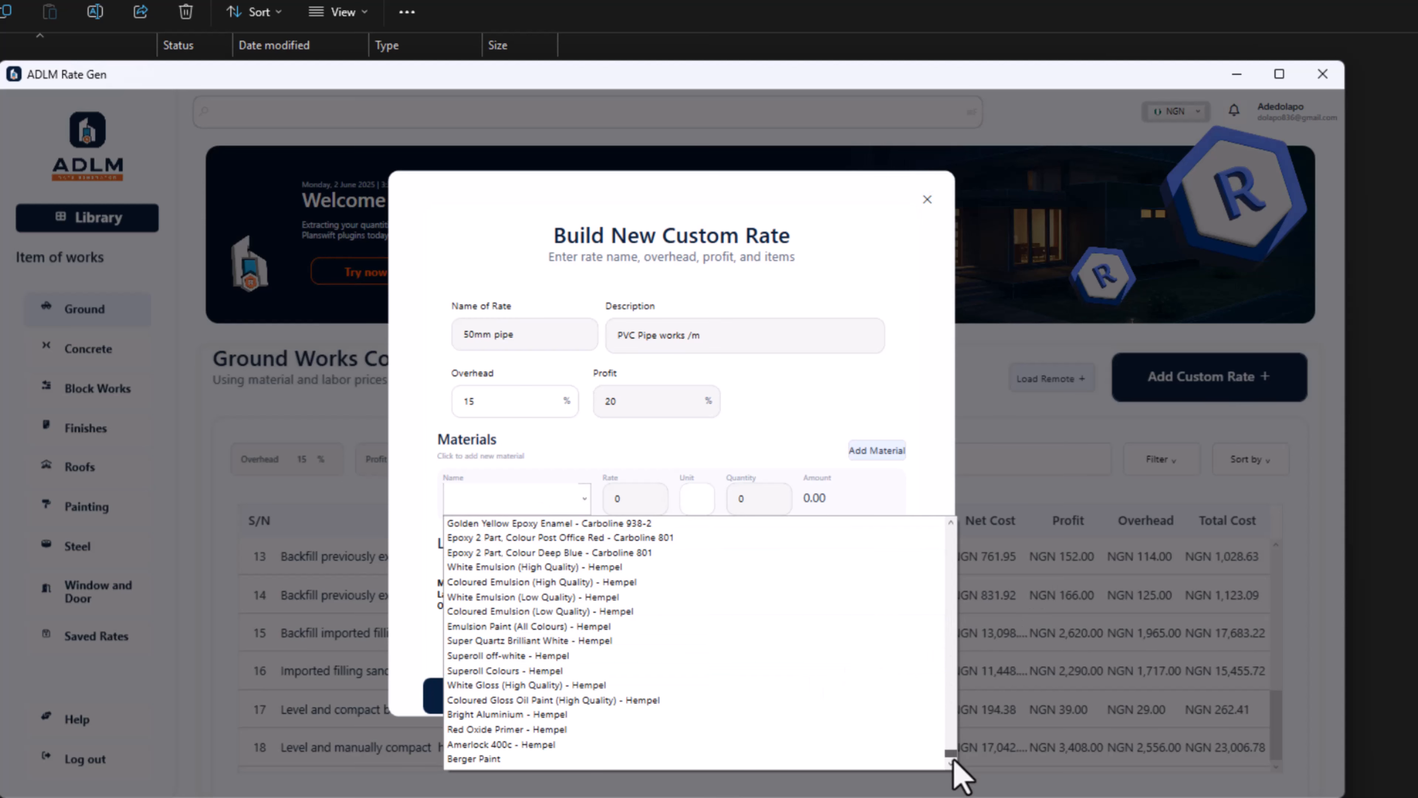
left_click(518, 494)
type("50")
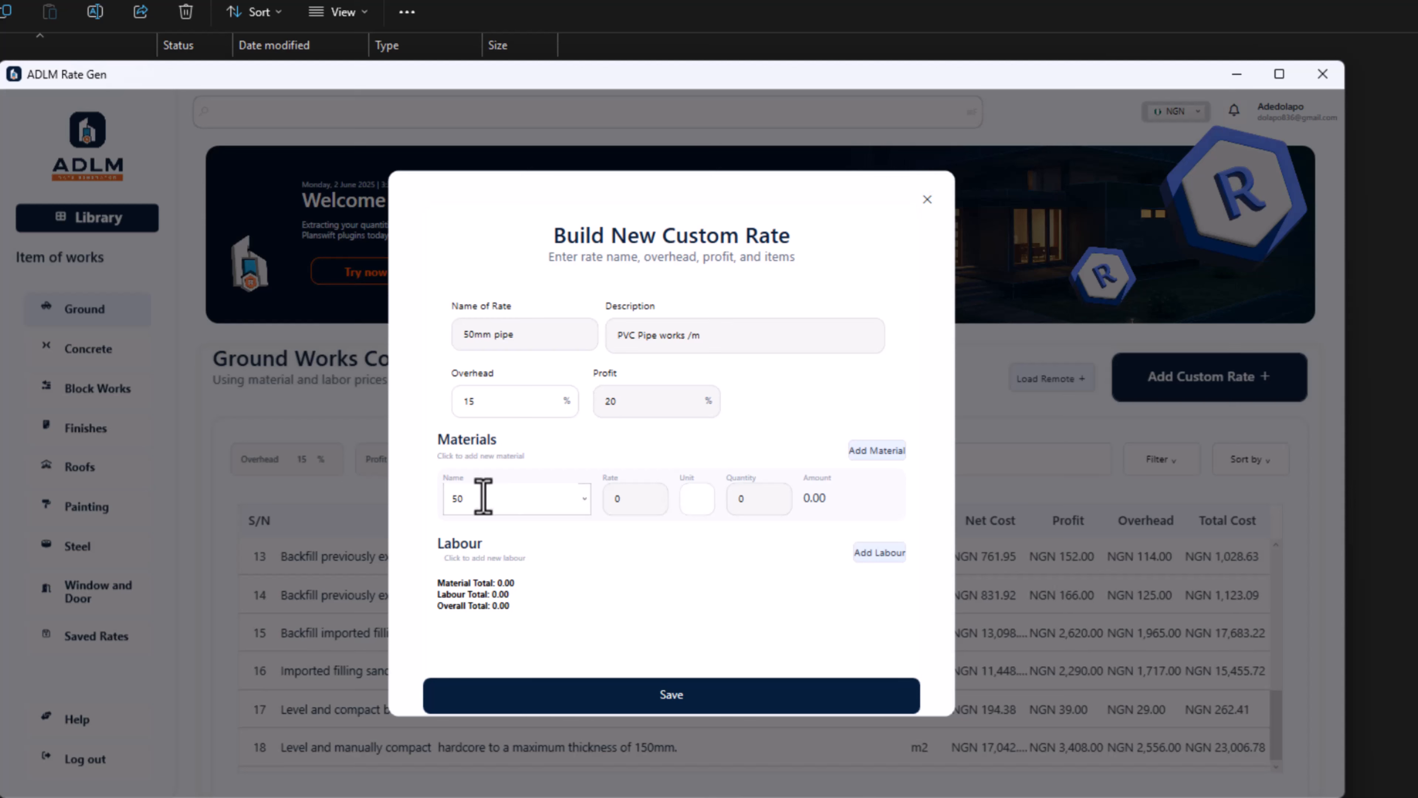
left_click(586, 497)
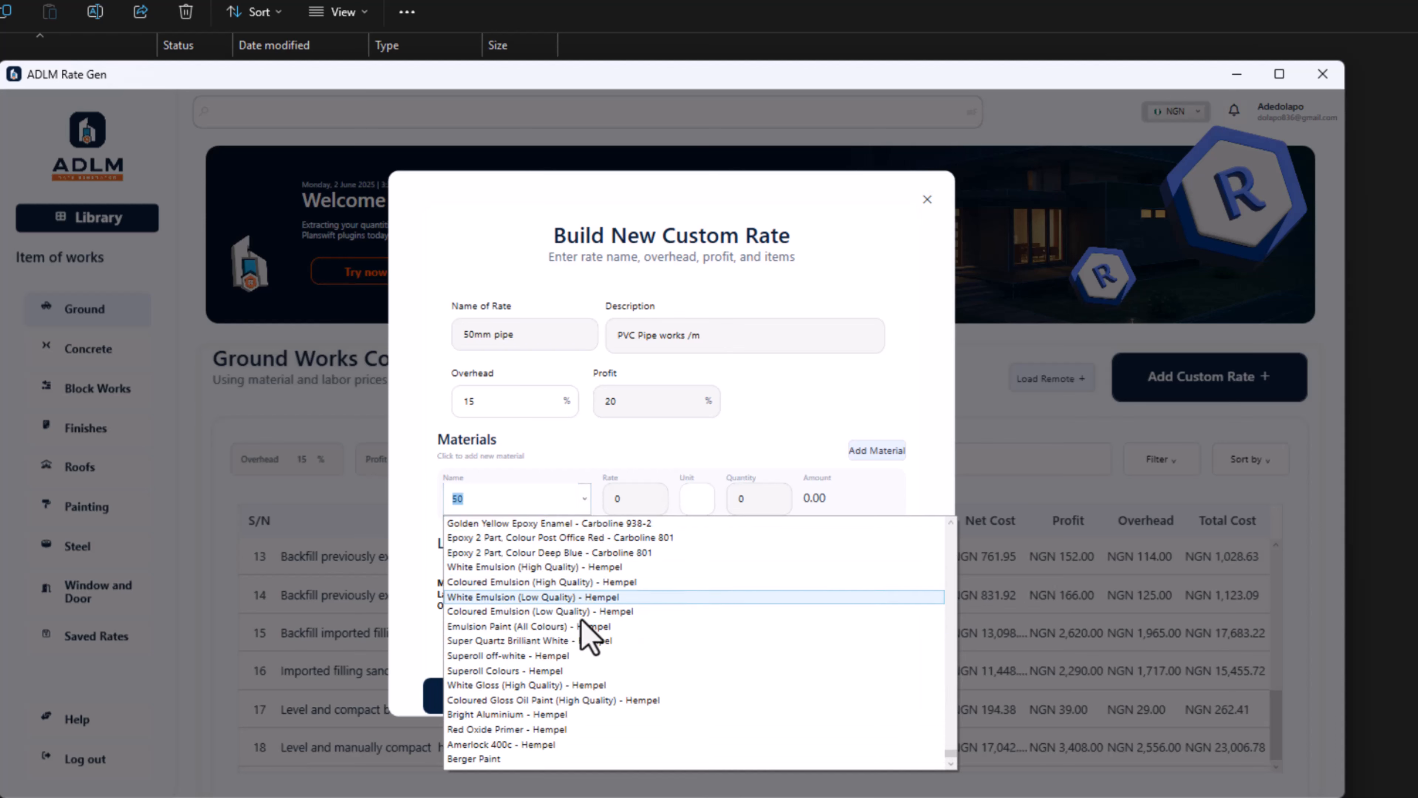
left_click(573, 718)
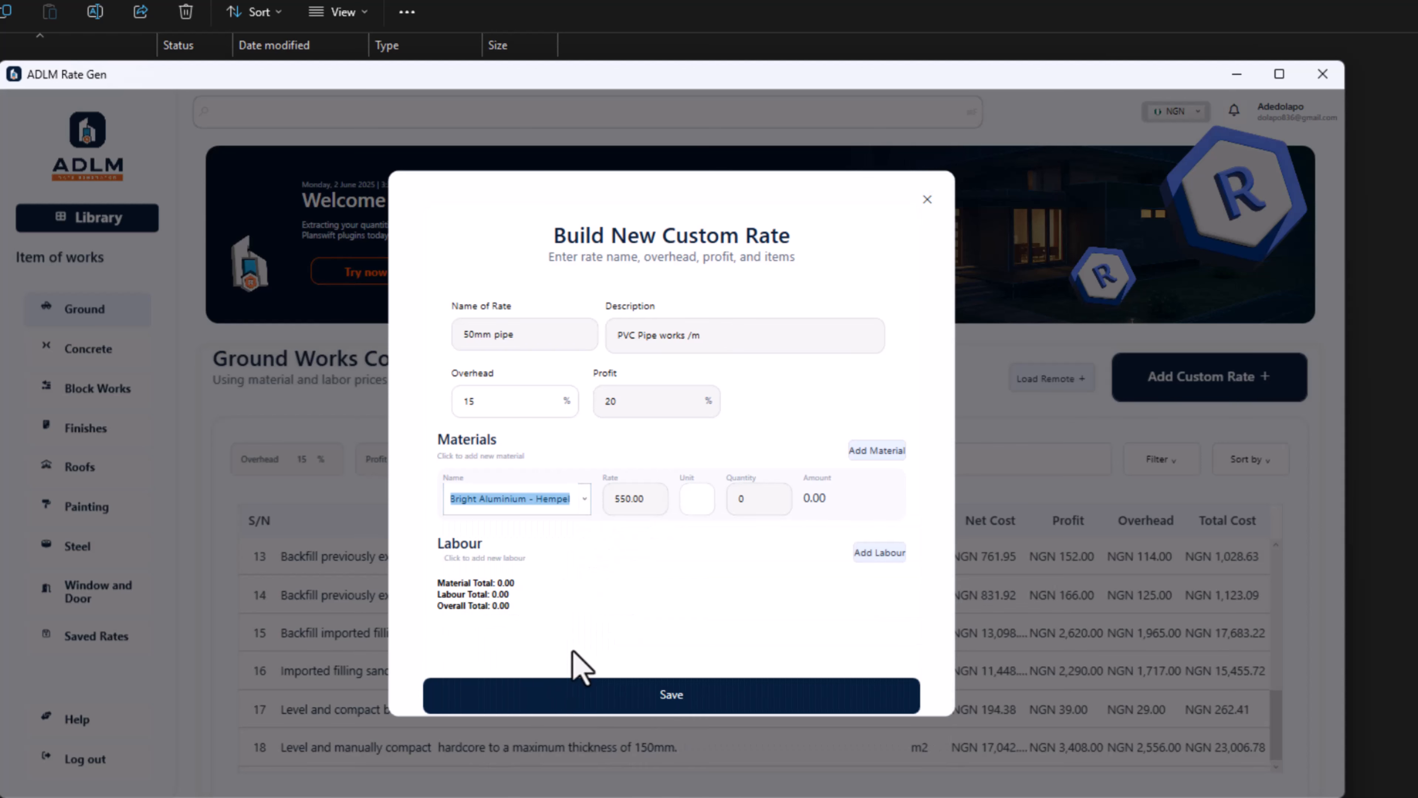
Name the custom rate's first material line "50mm PVC pipe"
left_click(584, 497)
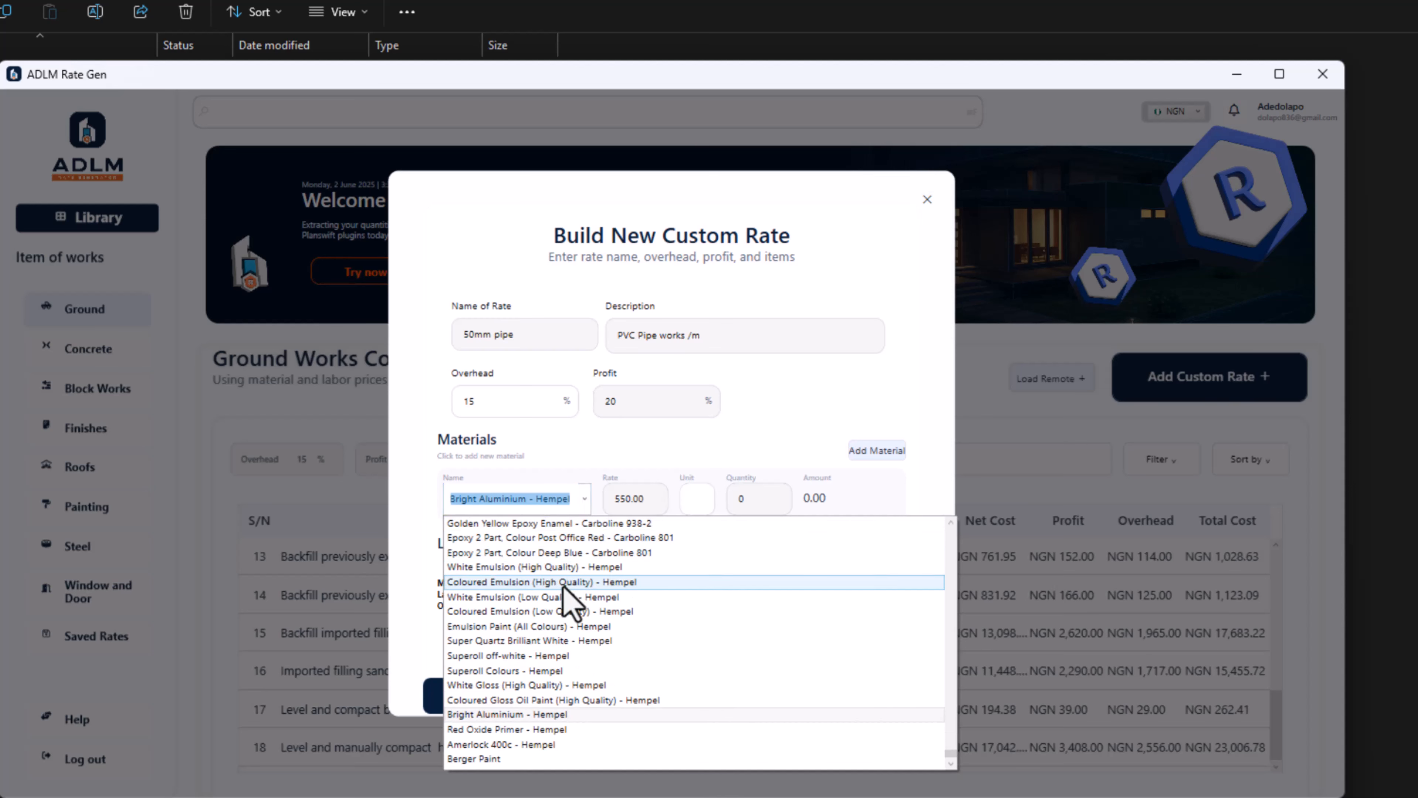
type("5")
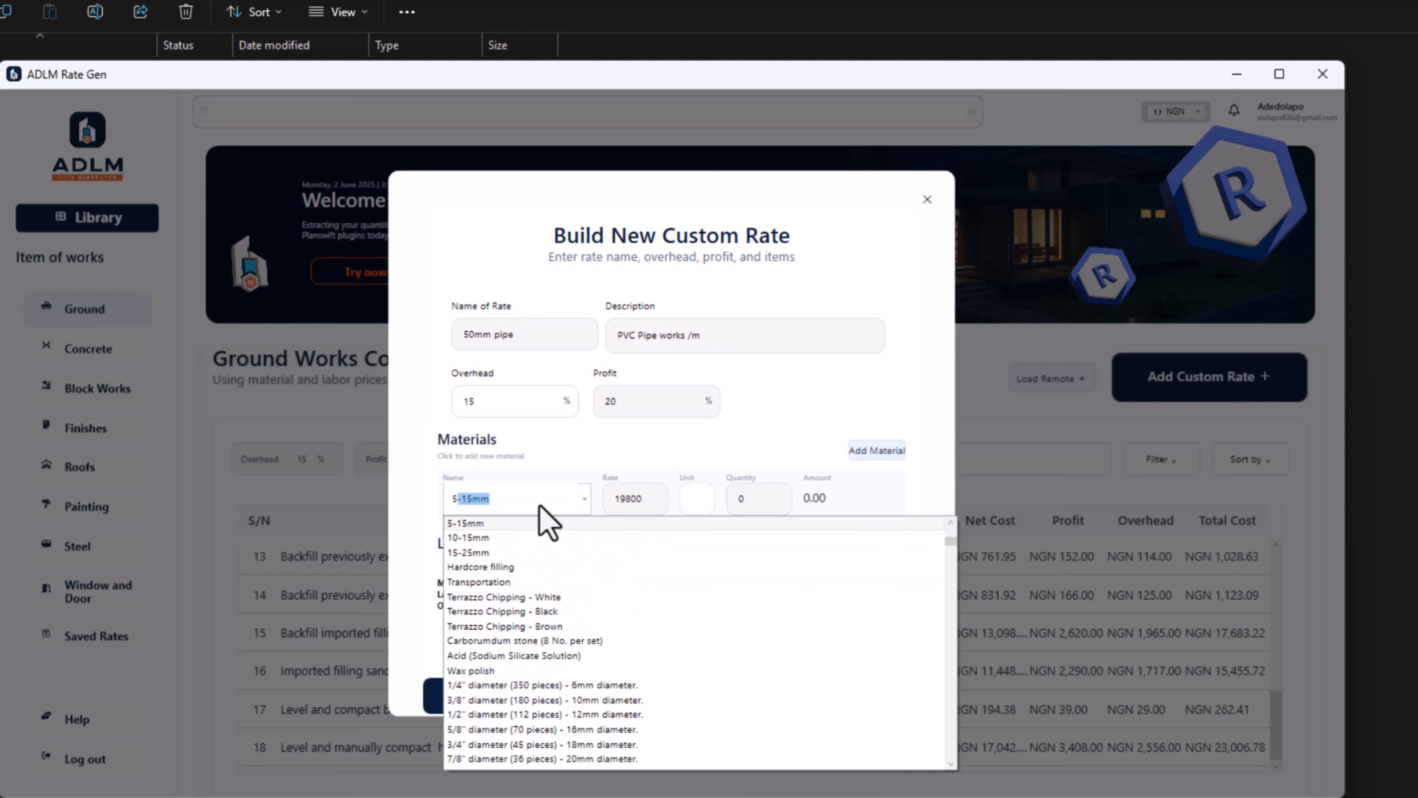
type("0mm P")
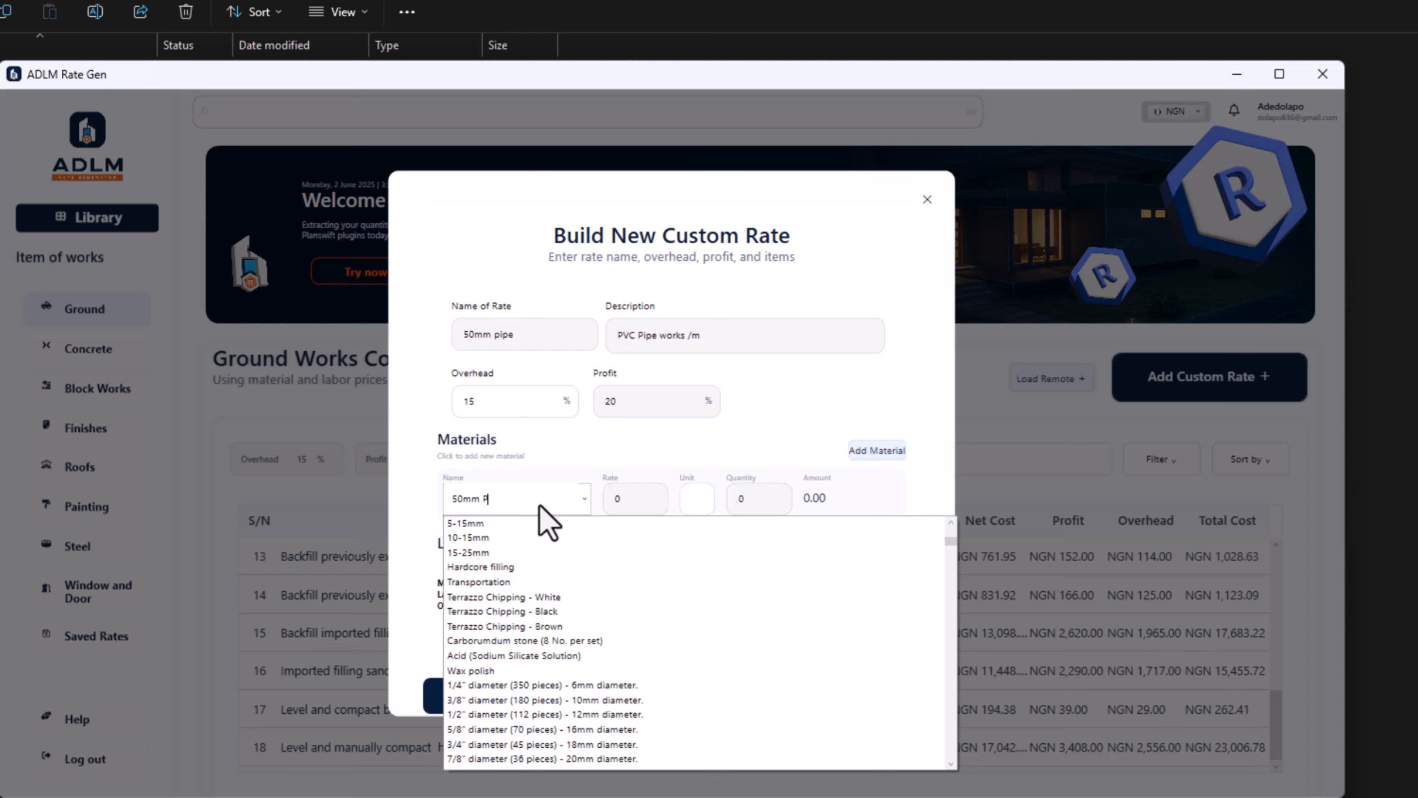
type("VC pipe")
Give the 50mm PVC pipe material a rate of 4000, unit m and quantity 1
left_click(645, 506)
double_click(611, 499)
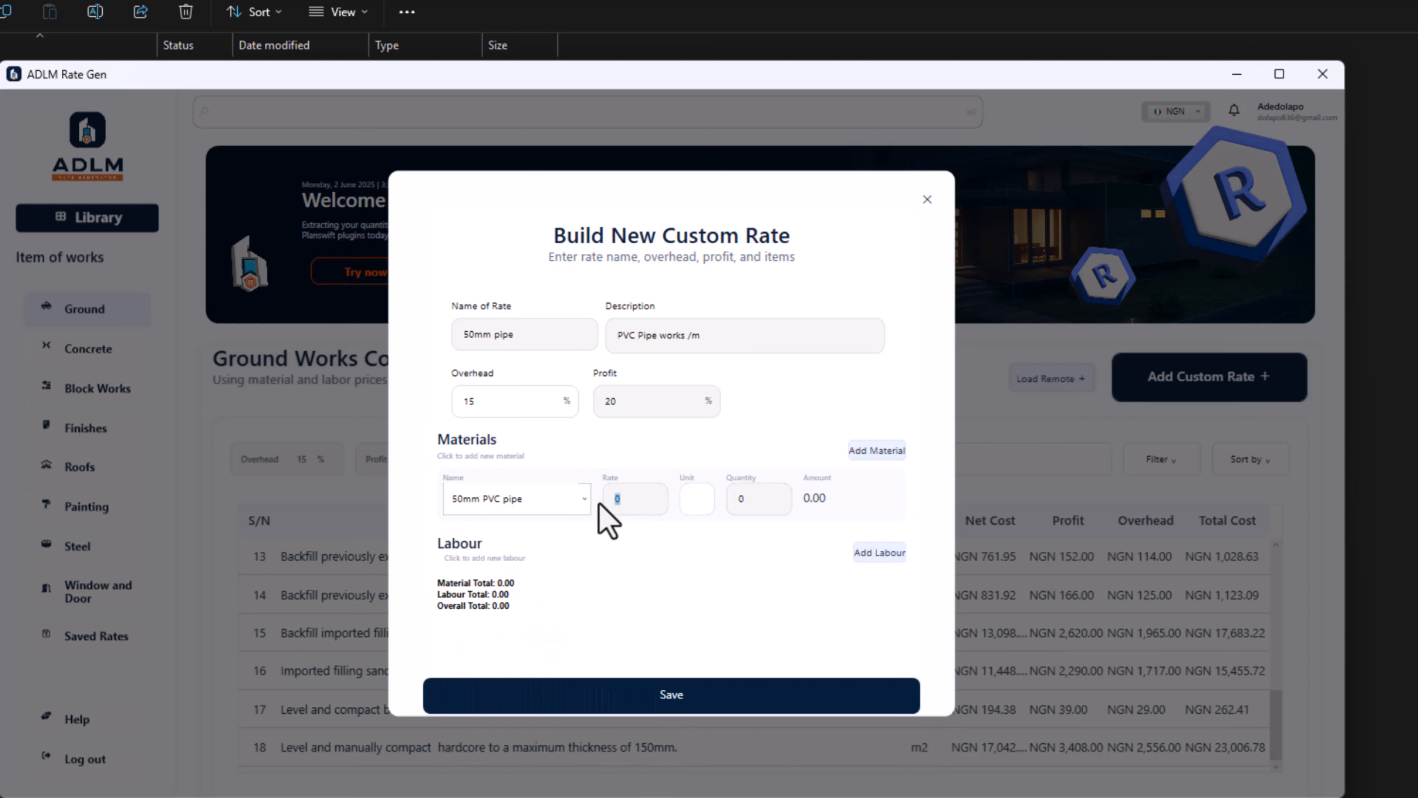
type("4000")
key("Delete")
type("1")
left_click(697, 504)
type("m")
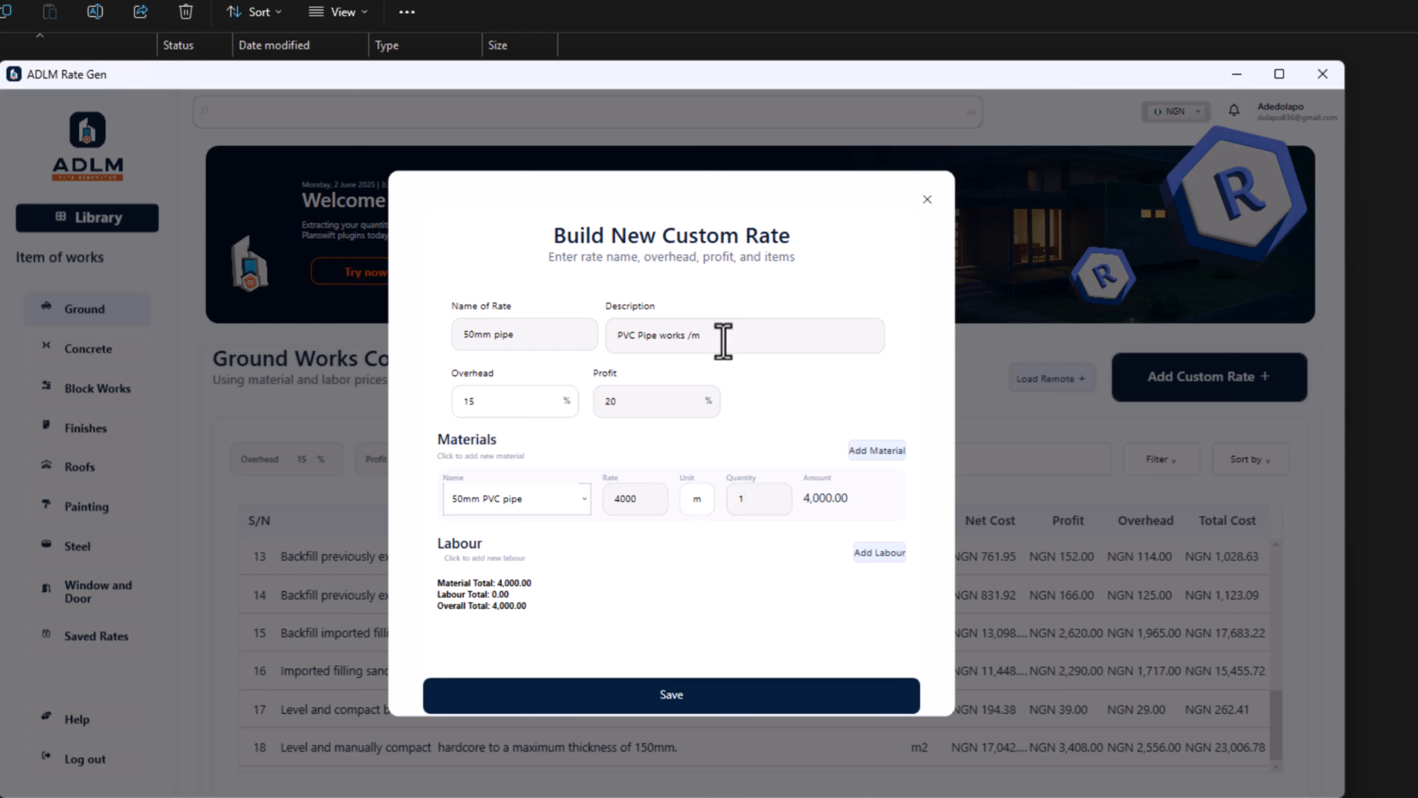
Add a second material line named "Gum" with a rate of 6000, unit "bottle" and quantity 2
left_click(877, 451)
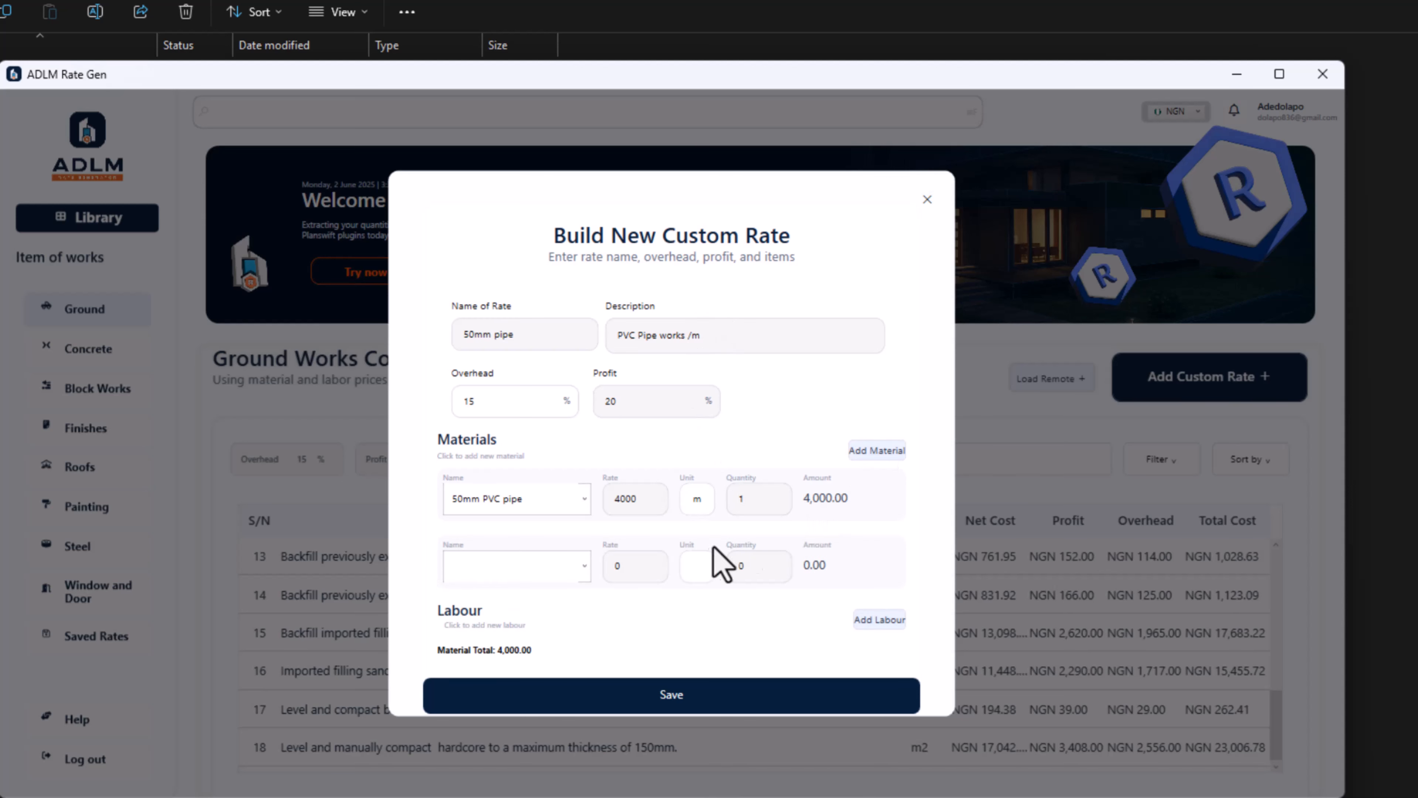
scroll(528, 589, "down", 2)
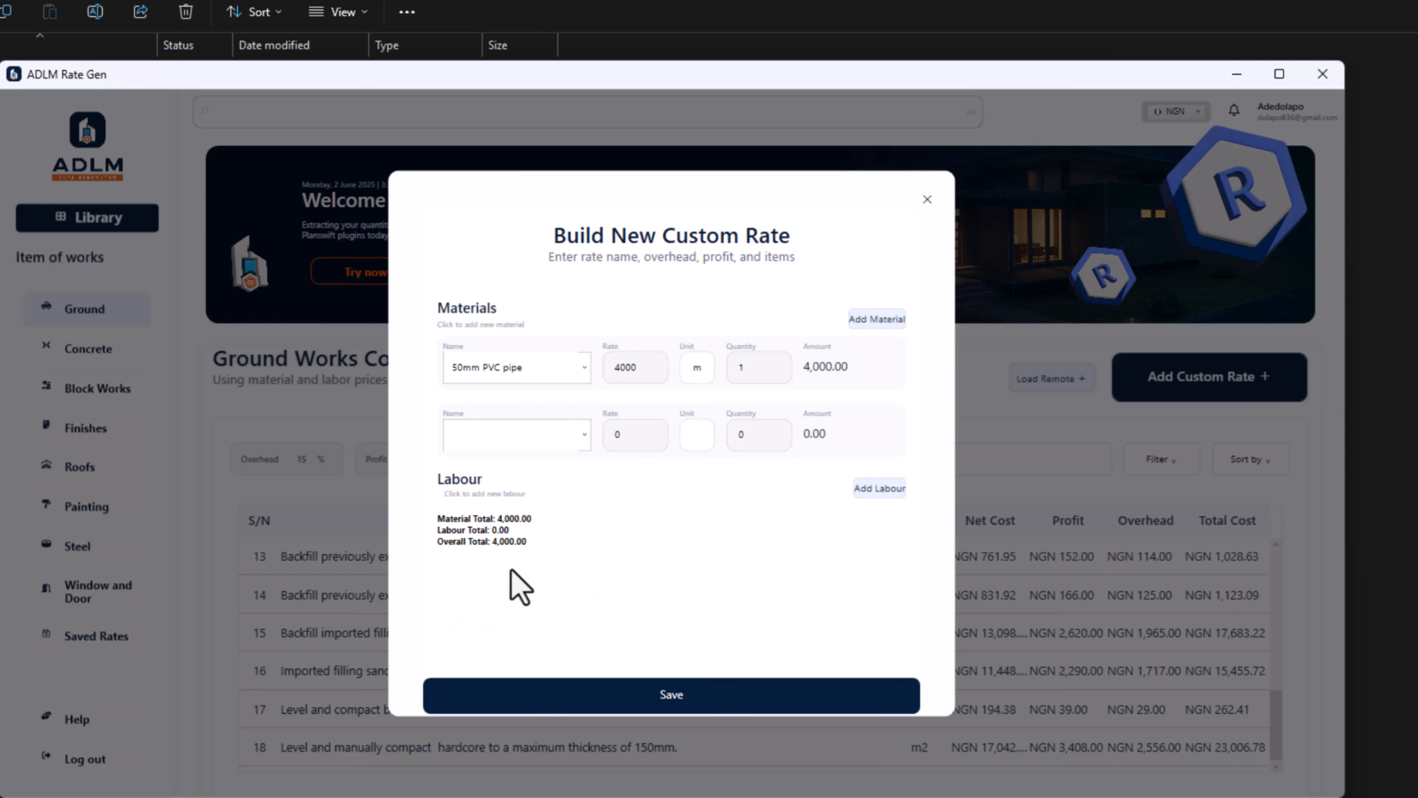
type("Gum")
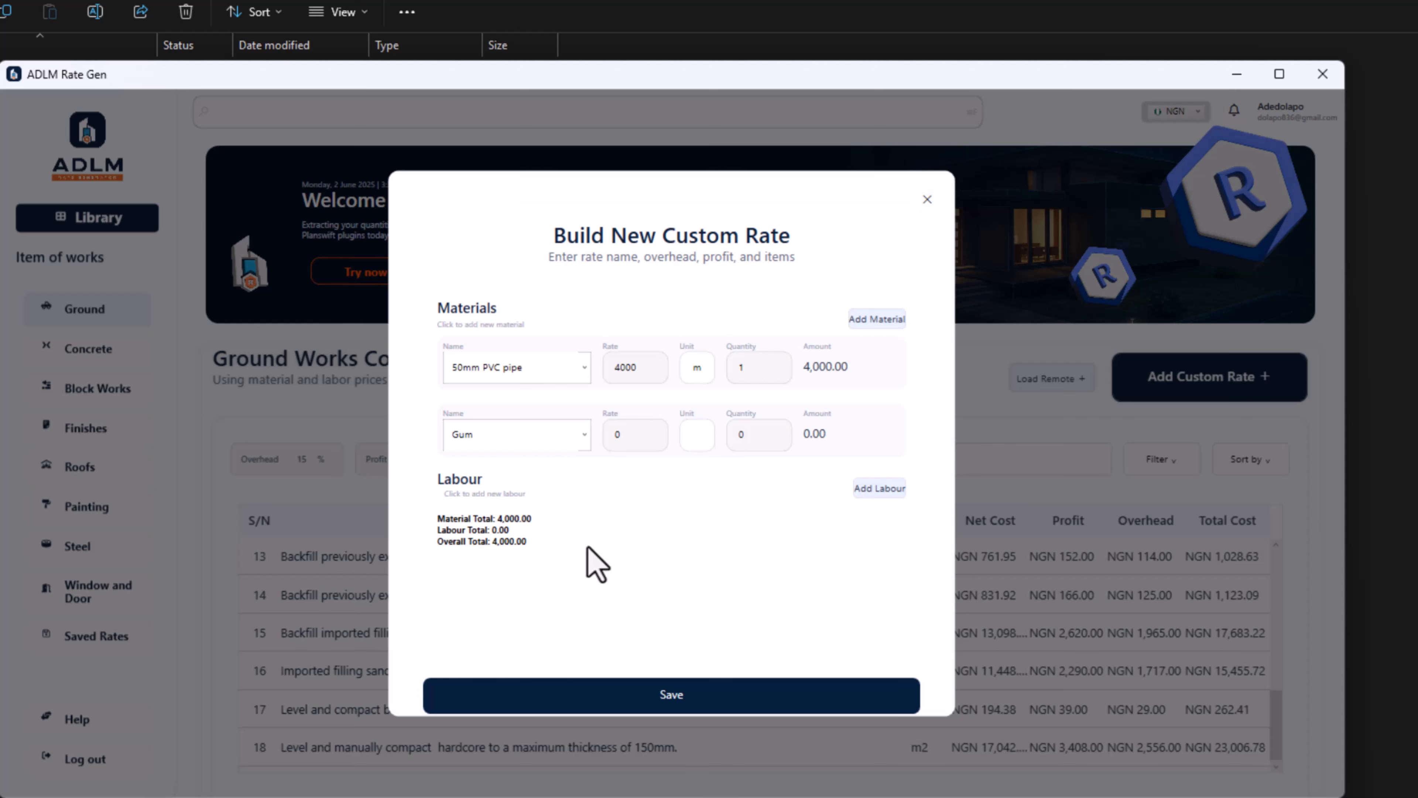
double_click(630, 432)
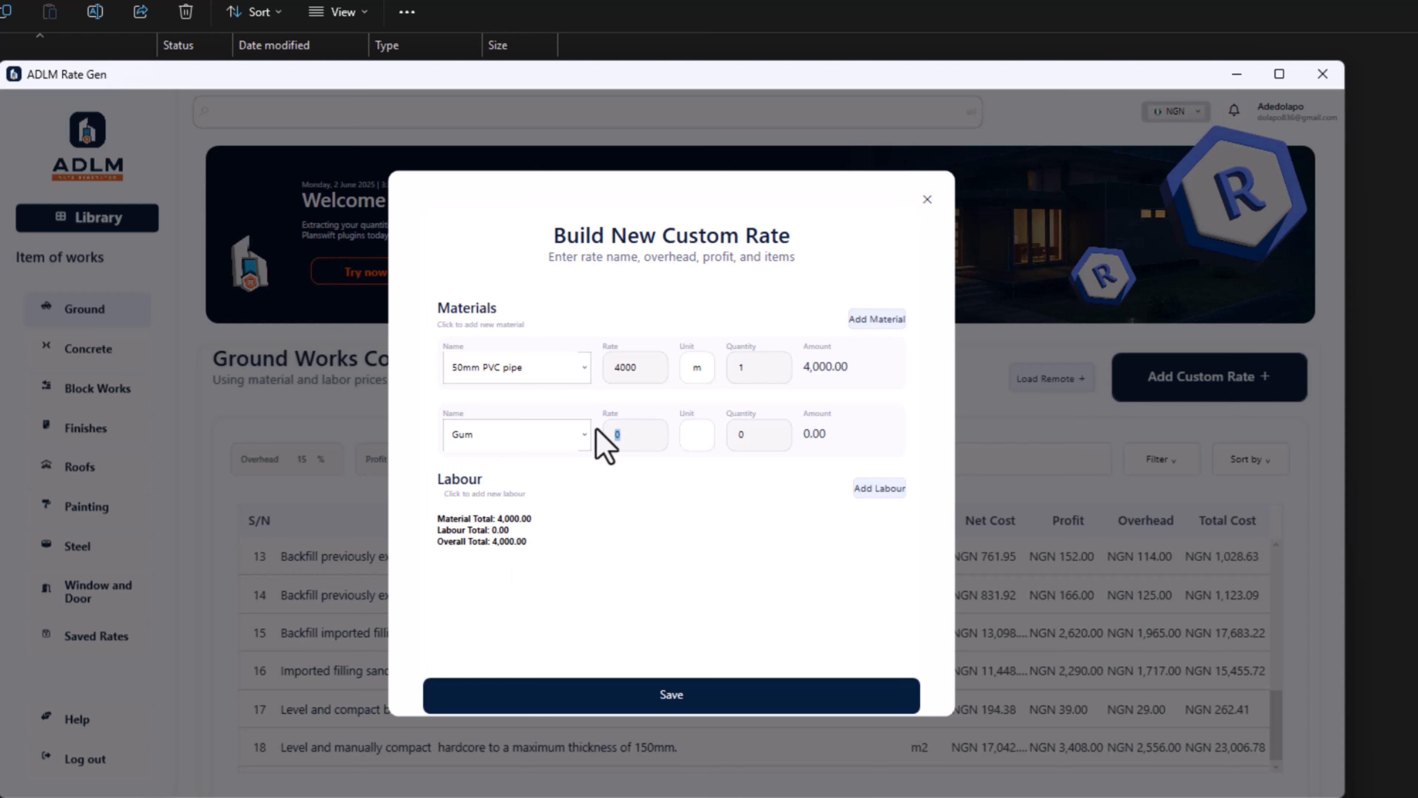
type("600pa")
key("BackSpace")
key("BackSpace")
type("bottle")
key("Tab")
type("2")
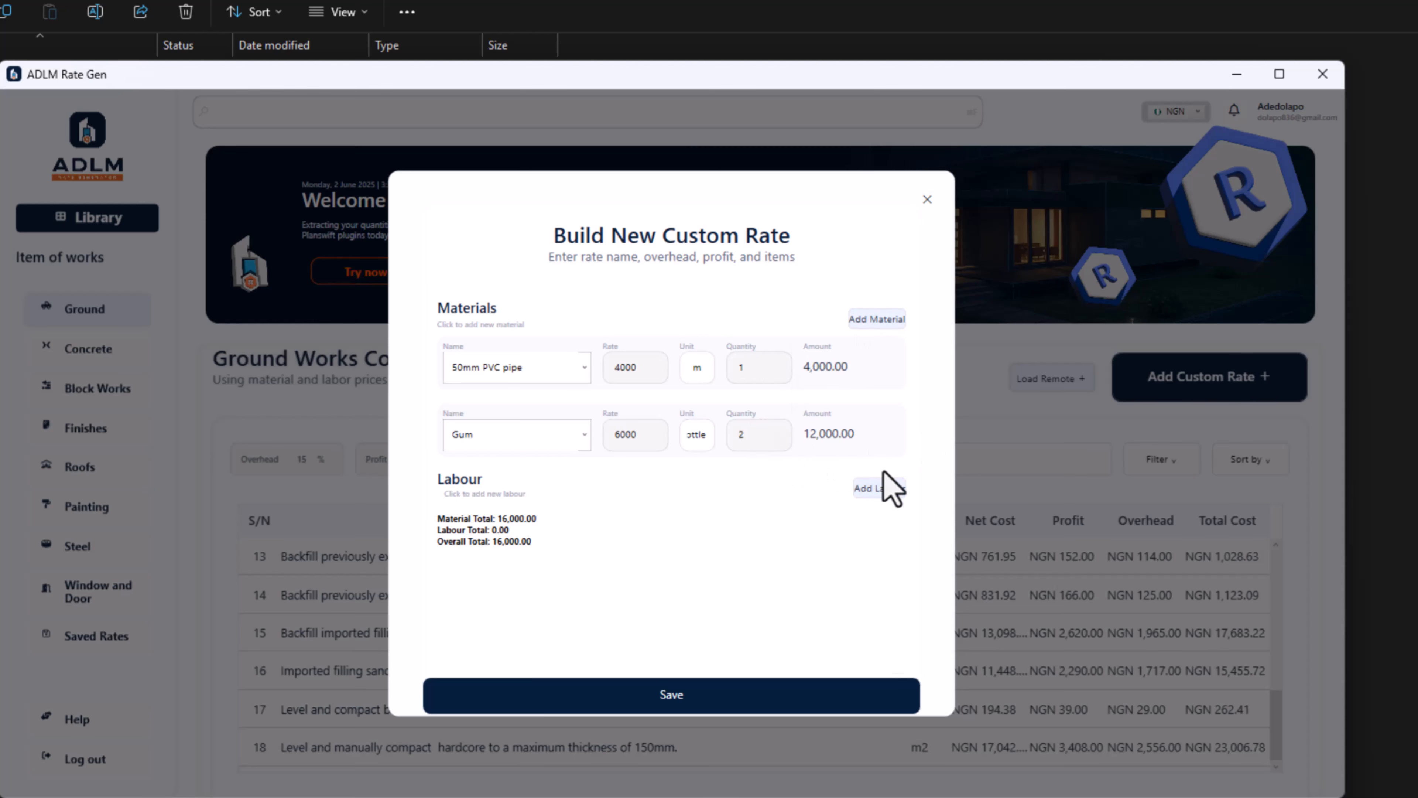
Add a labour line for "Plumber" with a rate of 2500, unit "day" and quantity 10
left_click(888, 489)
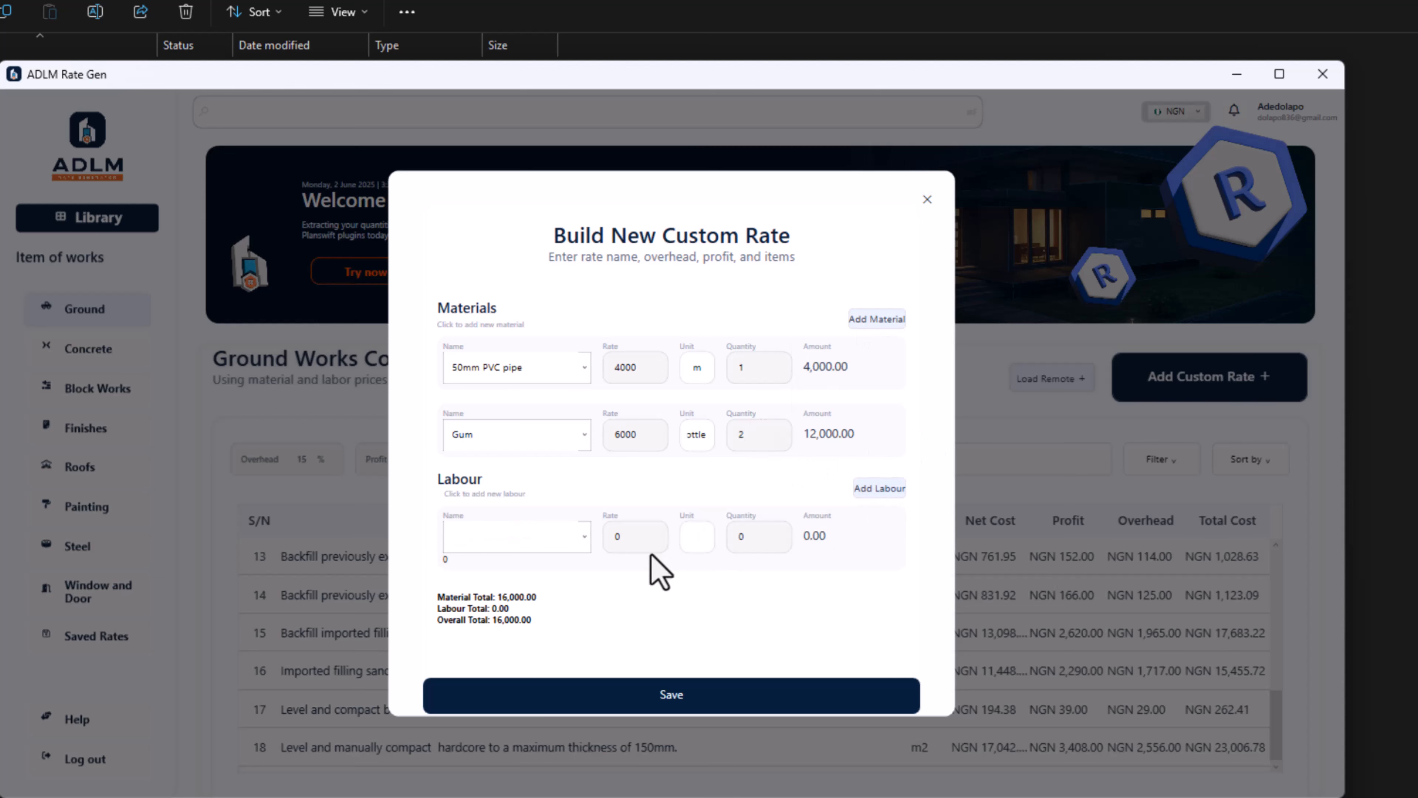
left_click(491, 540)
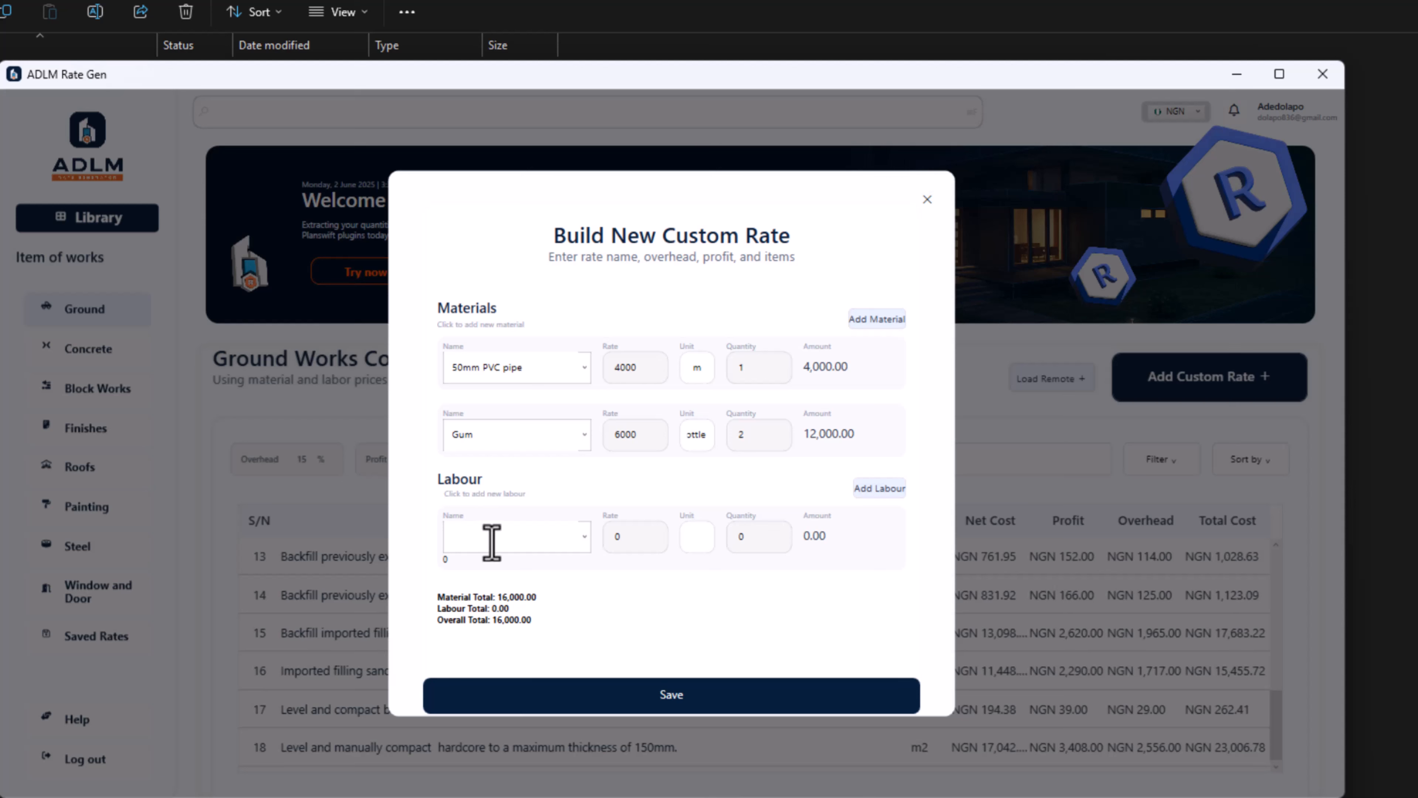
type("Plumber")
left_click(612, 539)
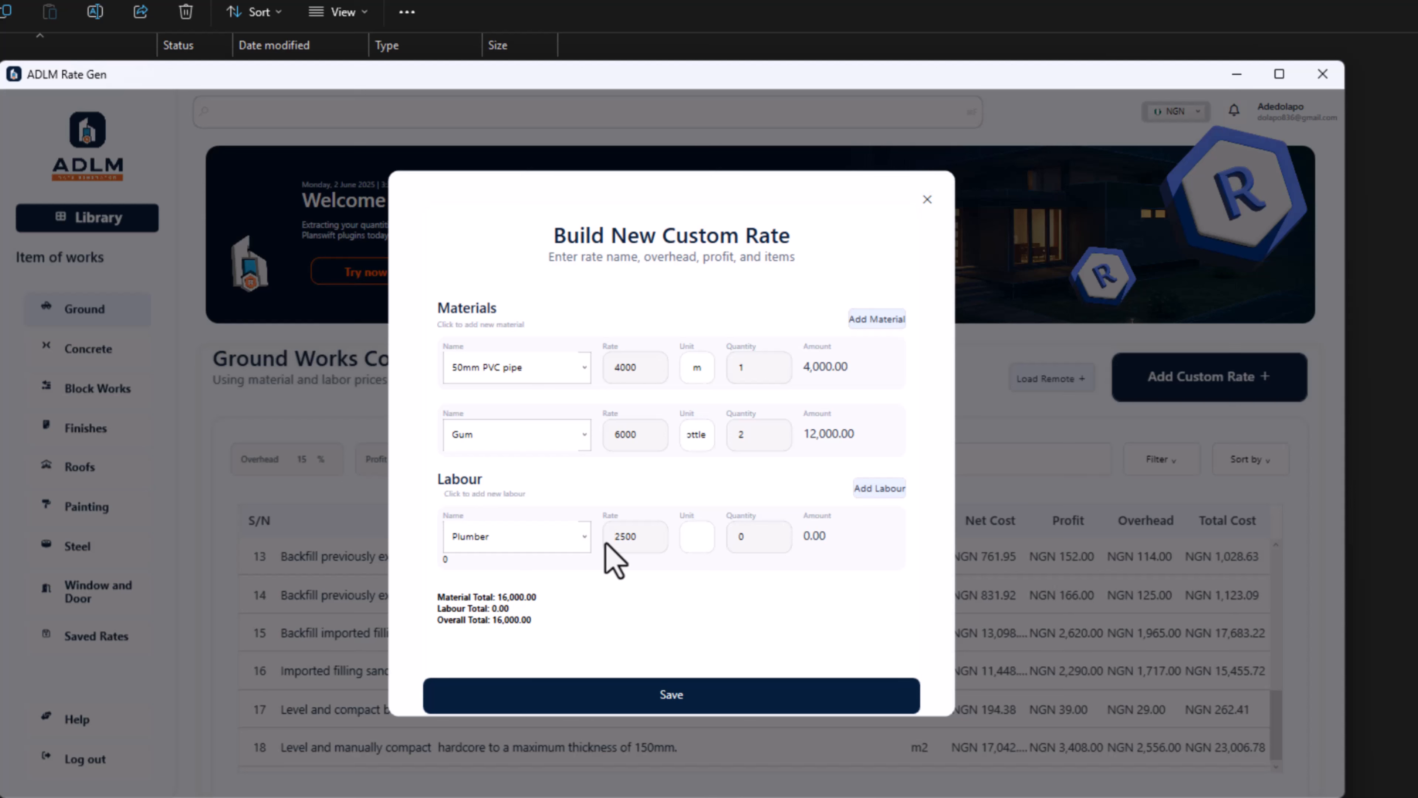
type("day")
type("1")
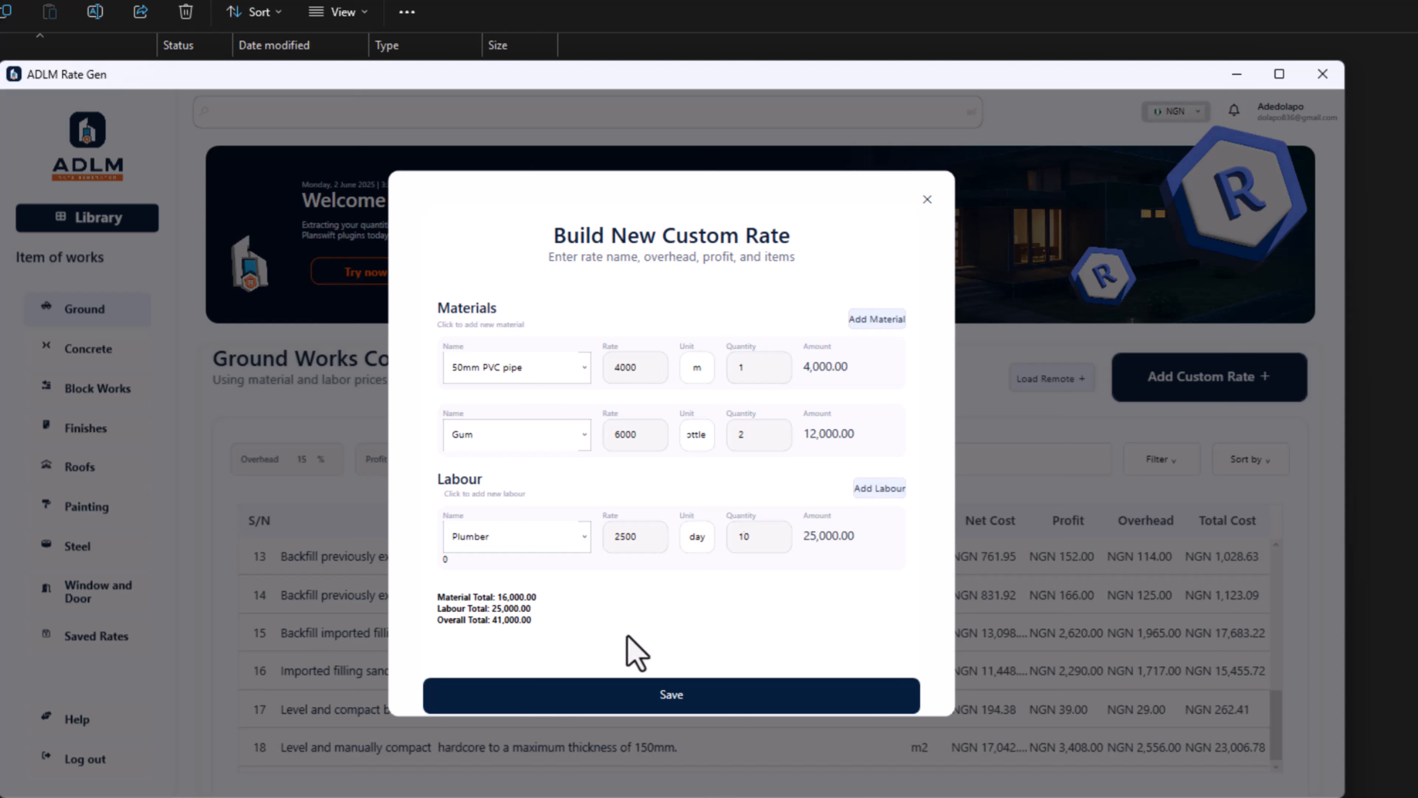
Save the 50mm pipe custom rate and close the custom rate form
left_click(546, 695)
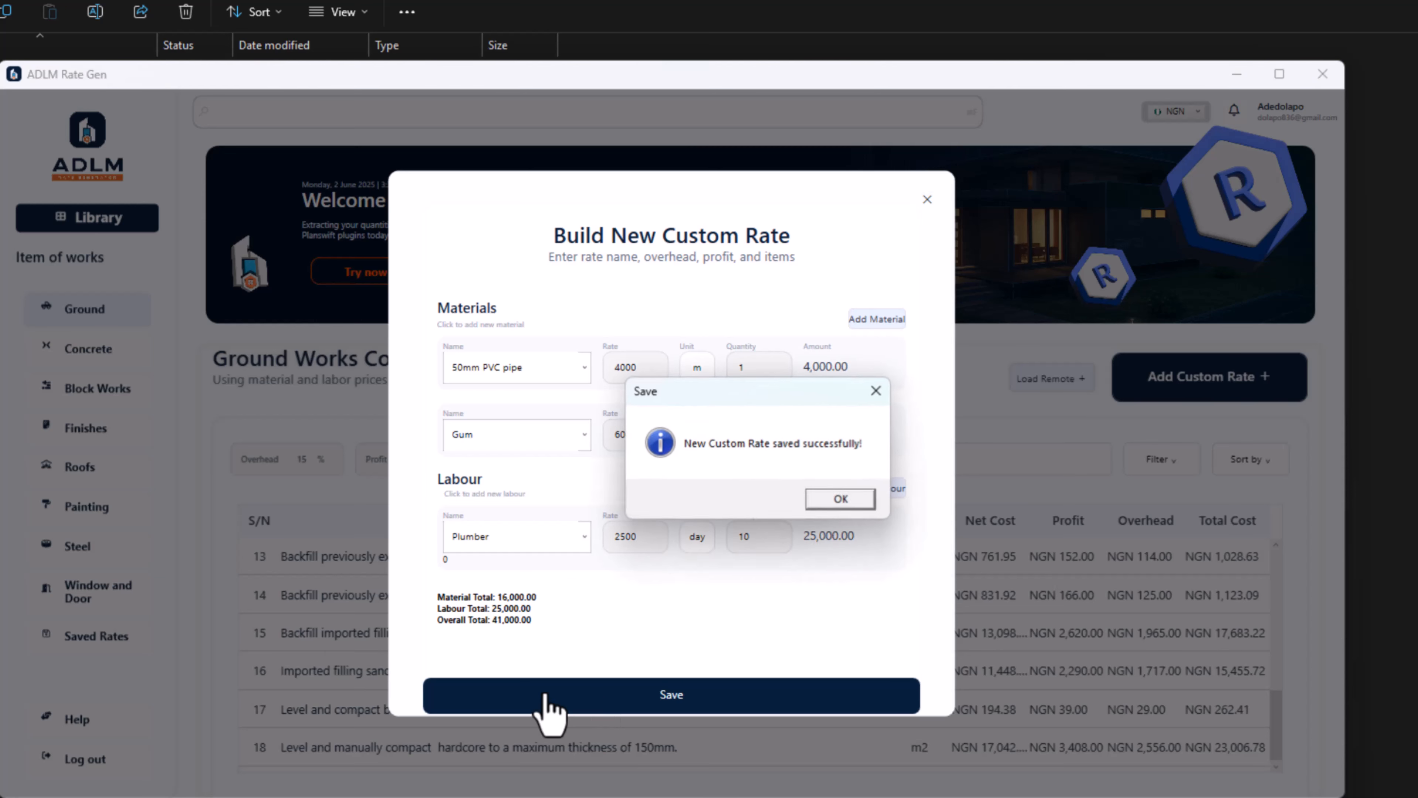
left_click(853, 499)
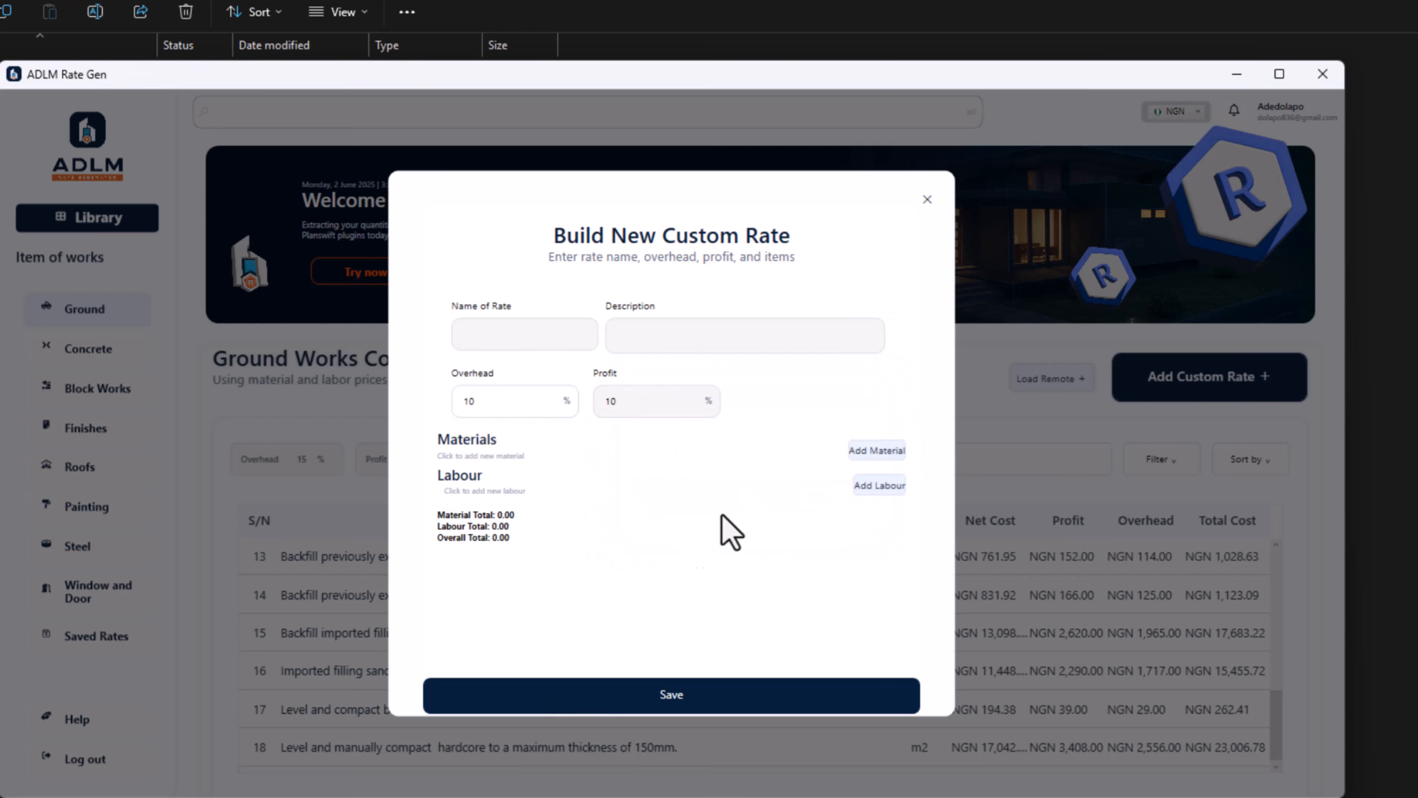
left_click(927, 199)
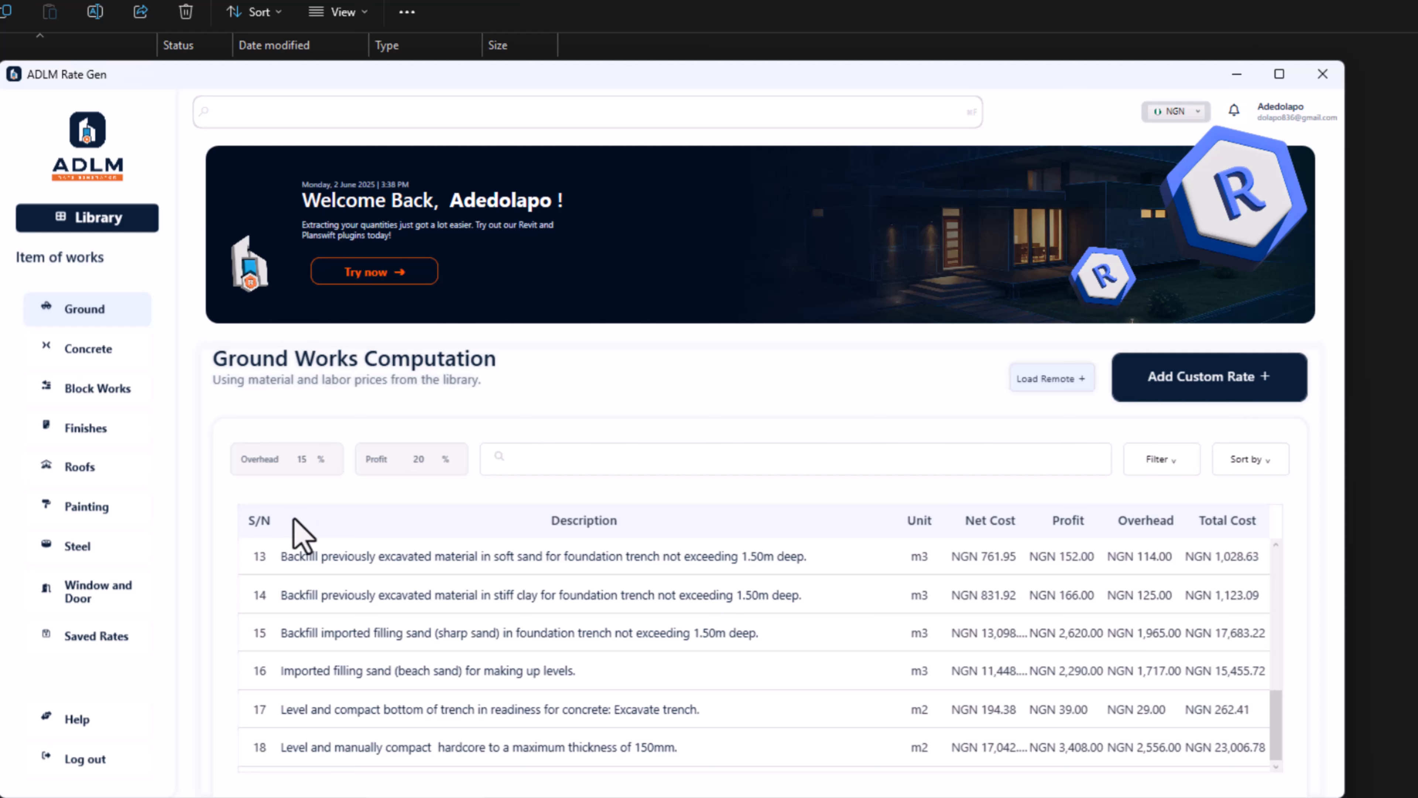
Open the 50mm pipe rate from the saved custom rates, review its material and labour lines, and close it
left_click(107, 648)
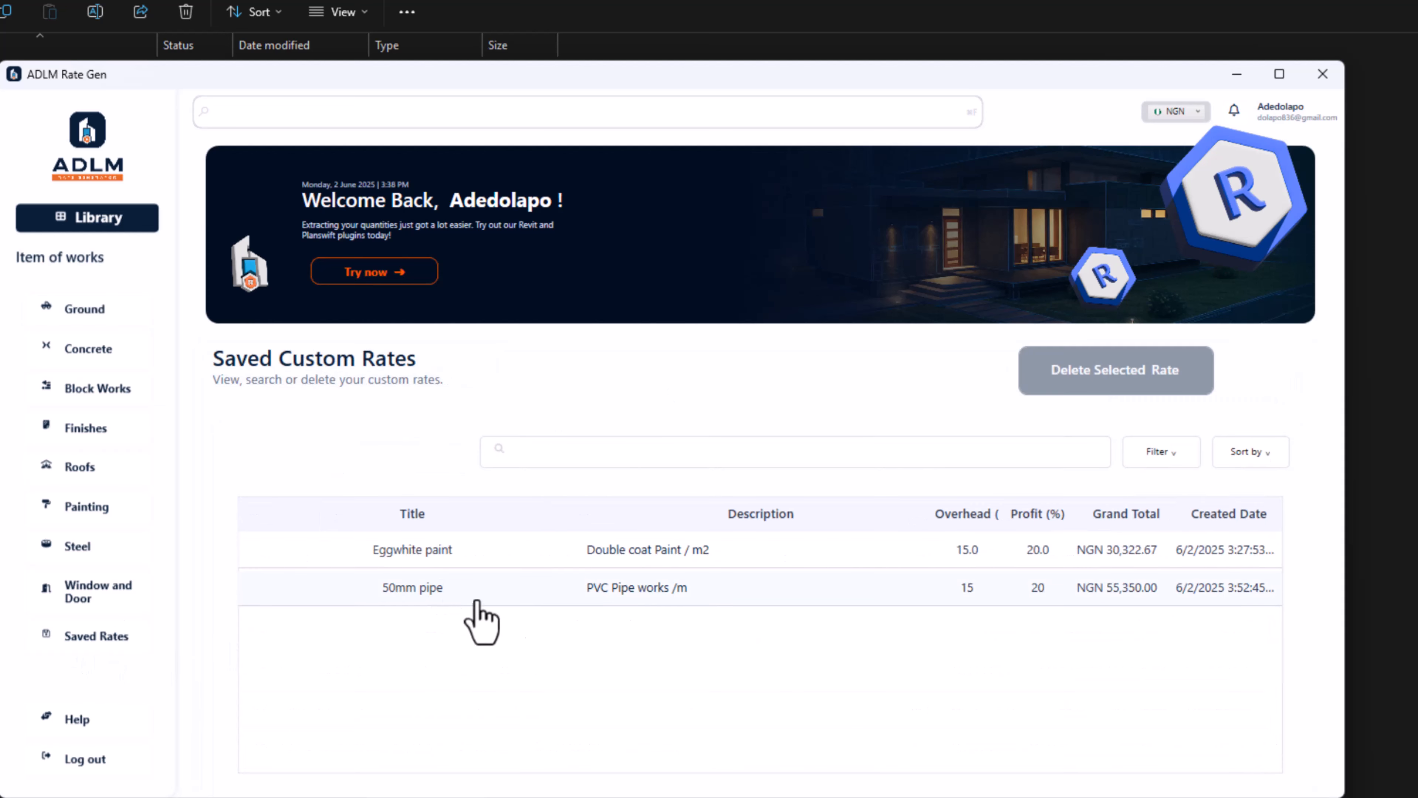
left_click(447, 602)
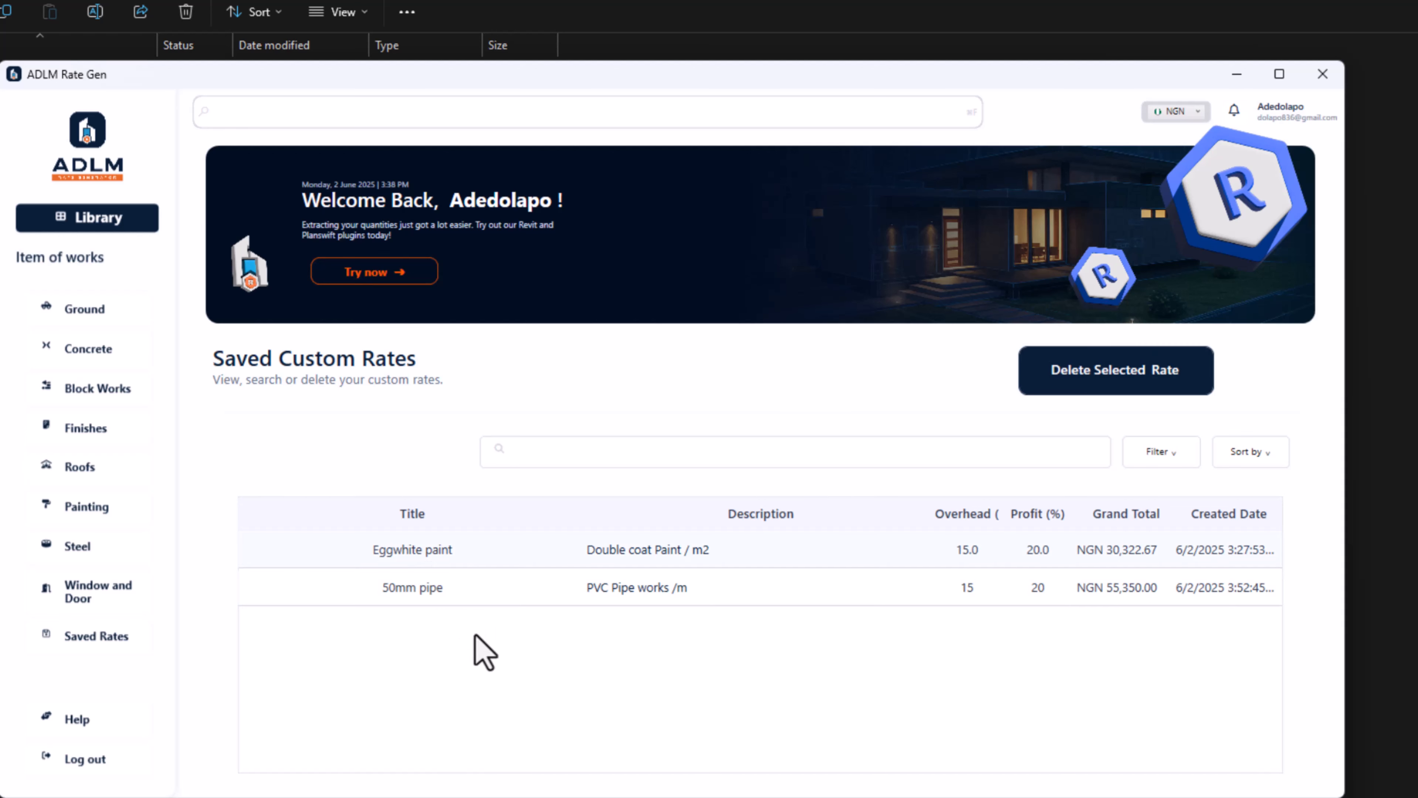
double_click(619, 590)
scroll(538, 339, "down", 3)
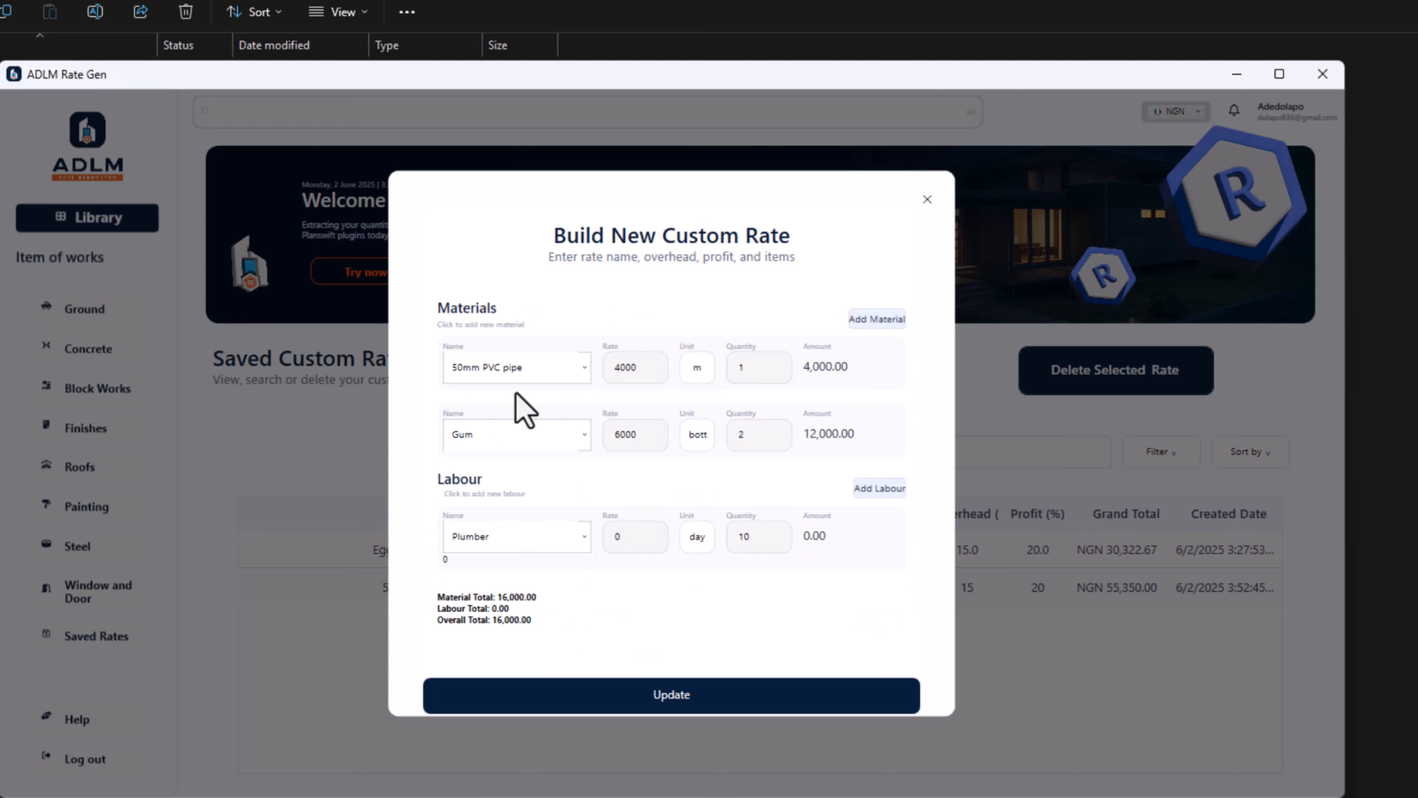
scroll(553, 387, "up", 3)
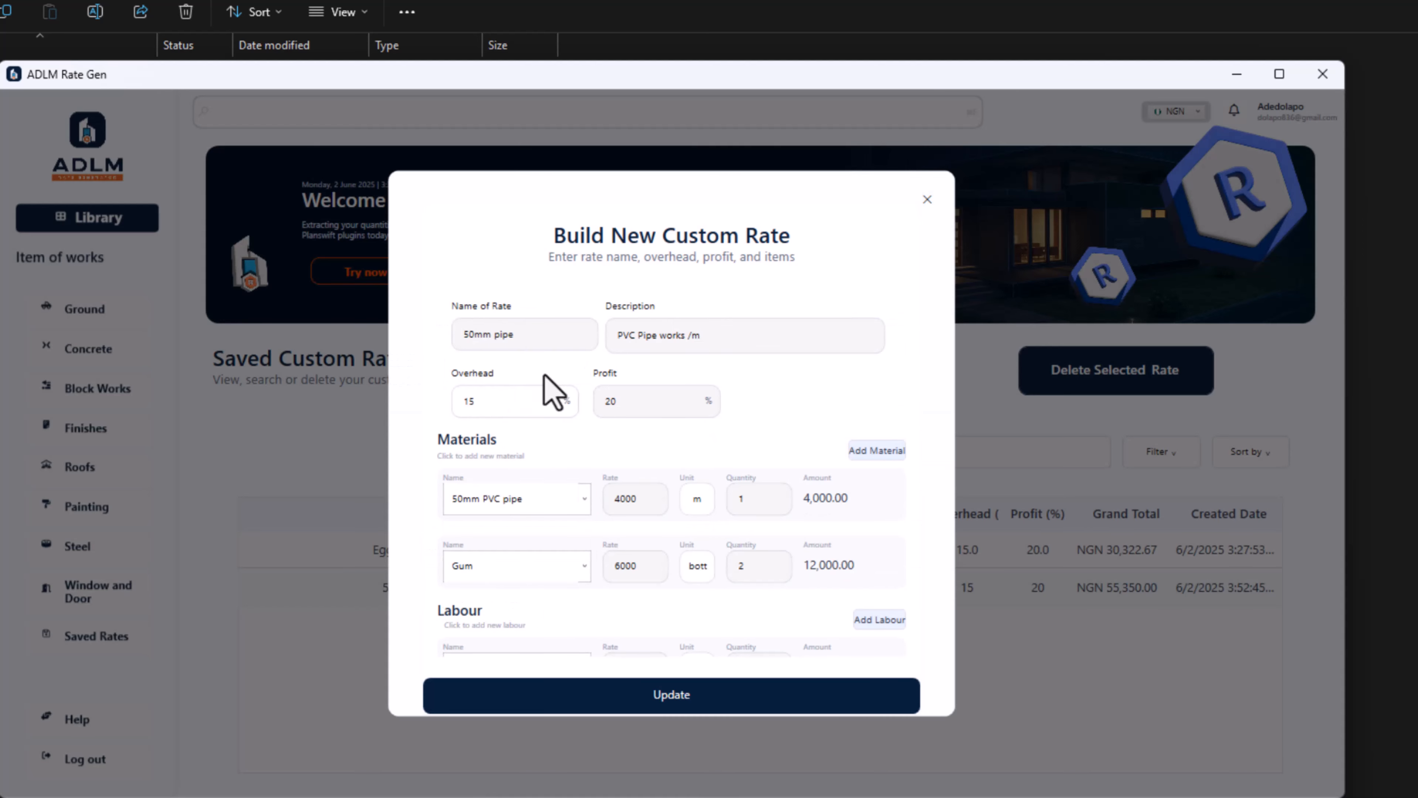
left_click(927, 200)
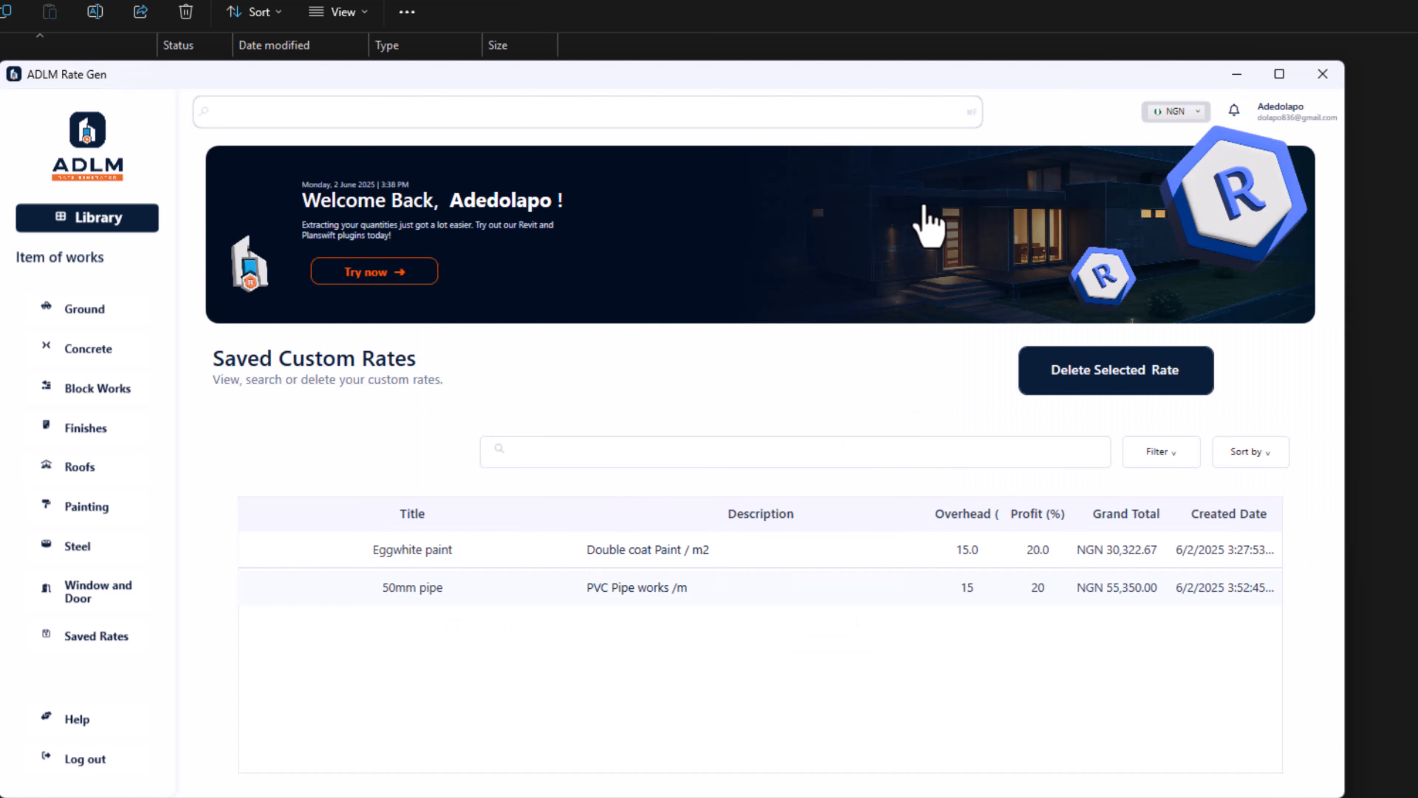
Switch the currency to USD, view the window and door rates, and reopen the saved custom rates
left_click(1153, 115)
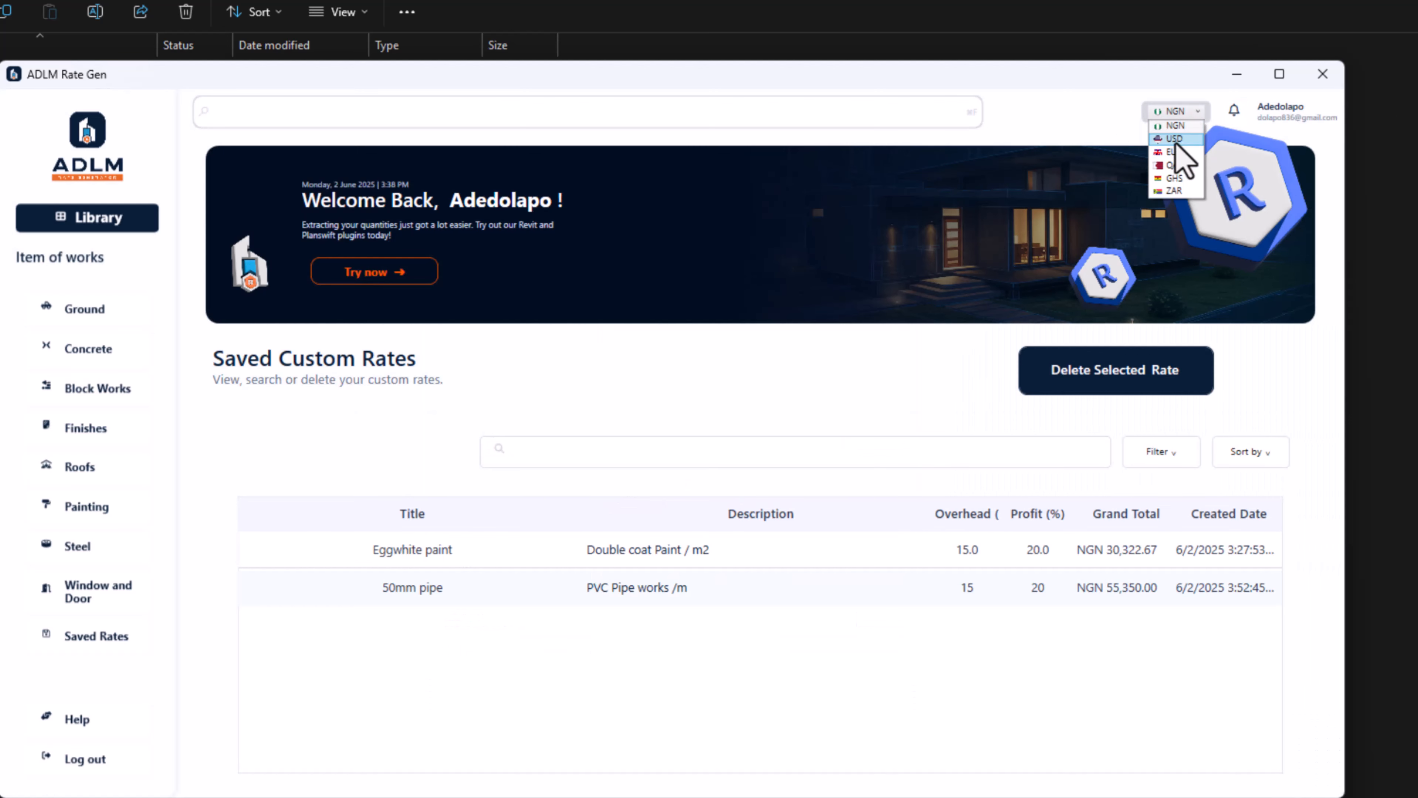
left_click(1182, 158)
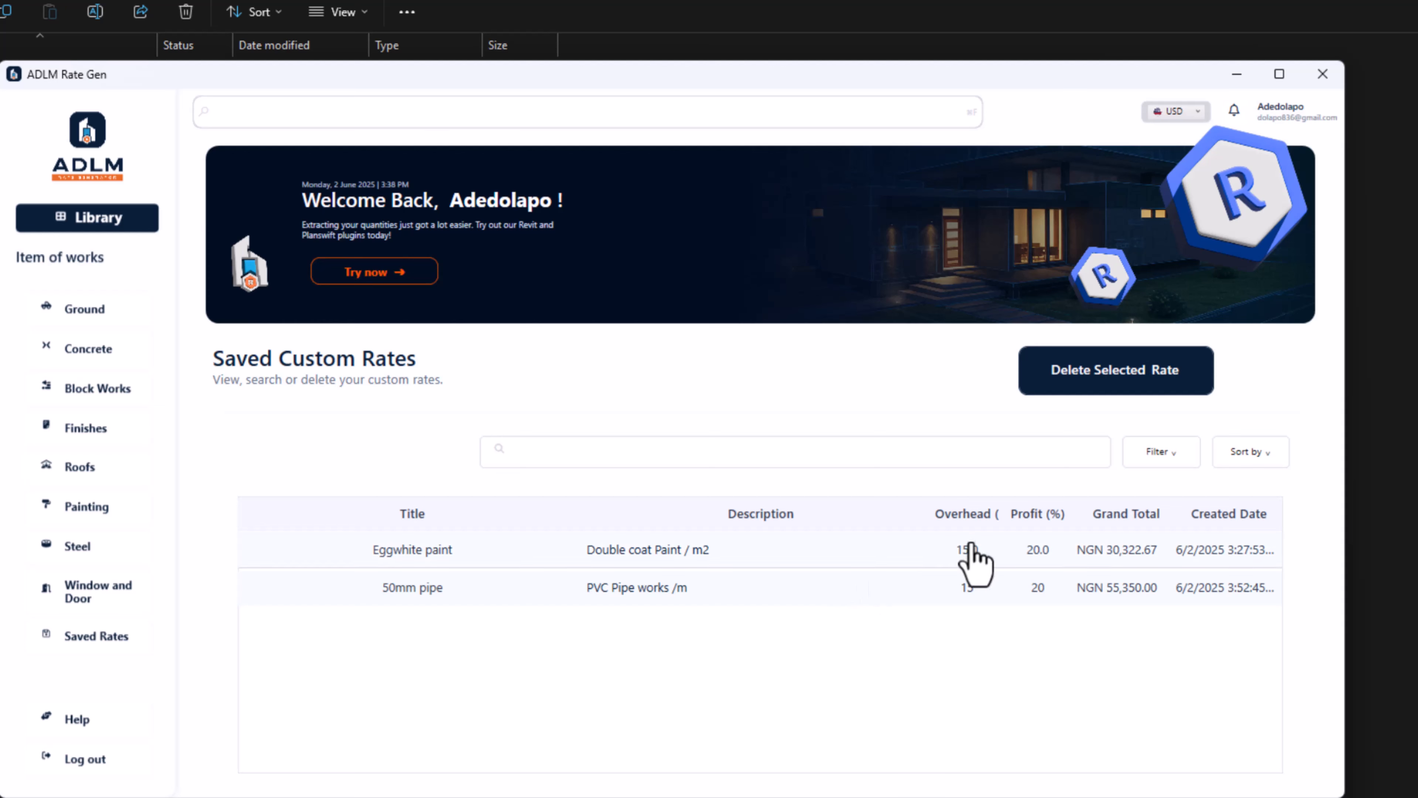
left_click(115, 603)
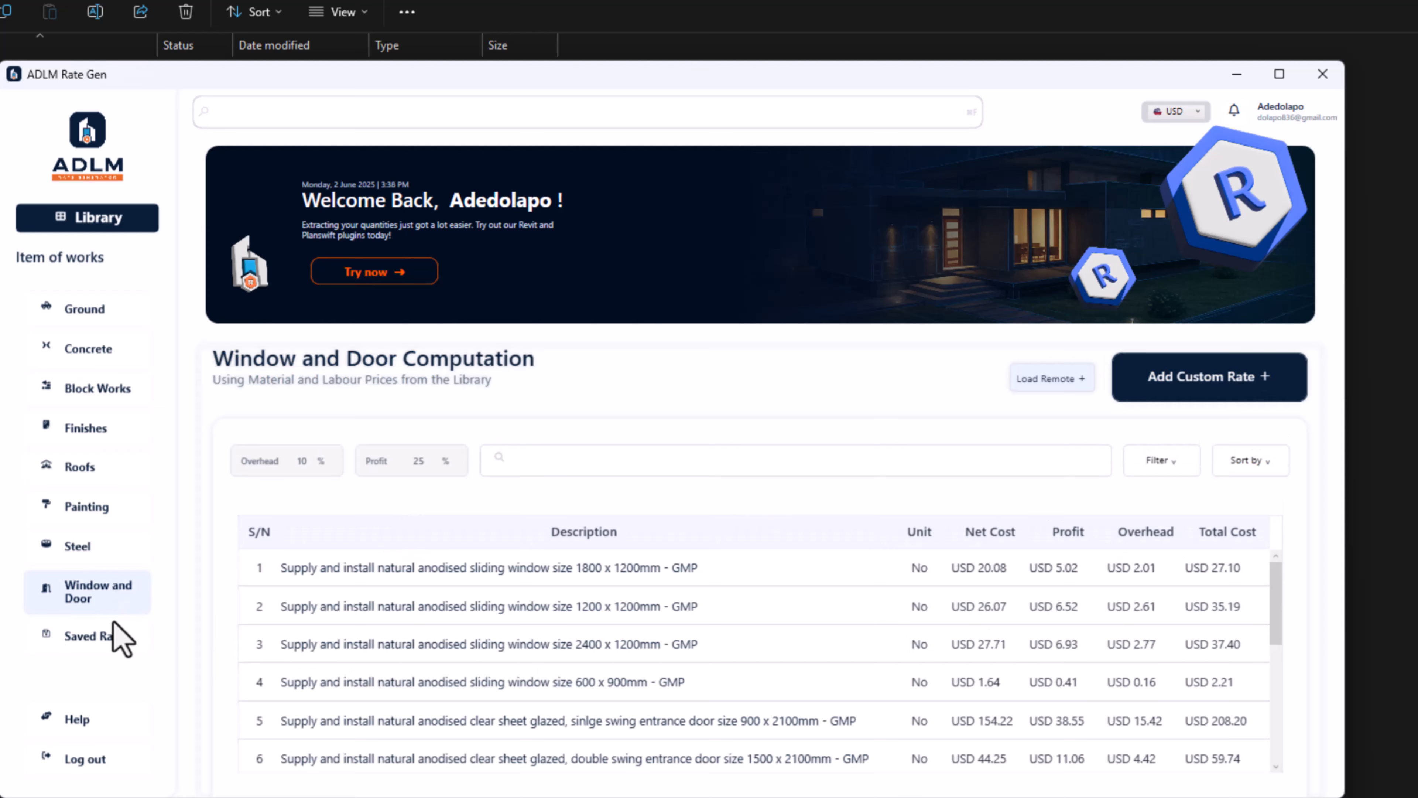
left_click(96, 637)
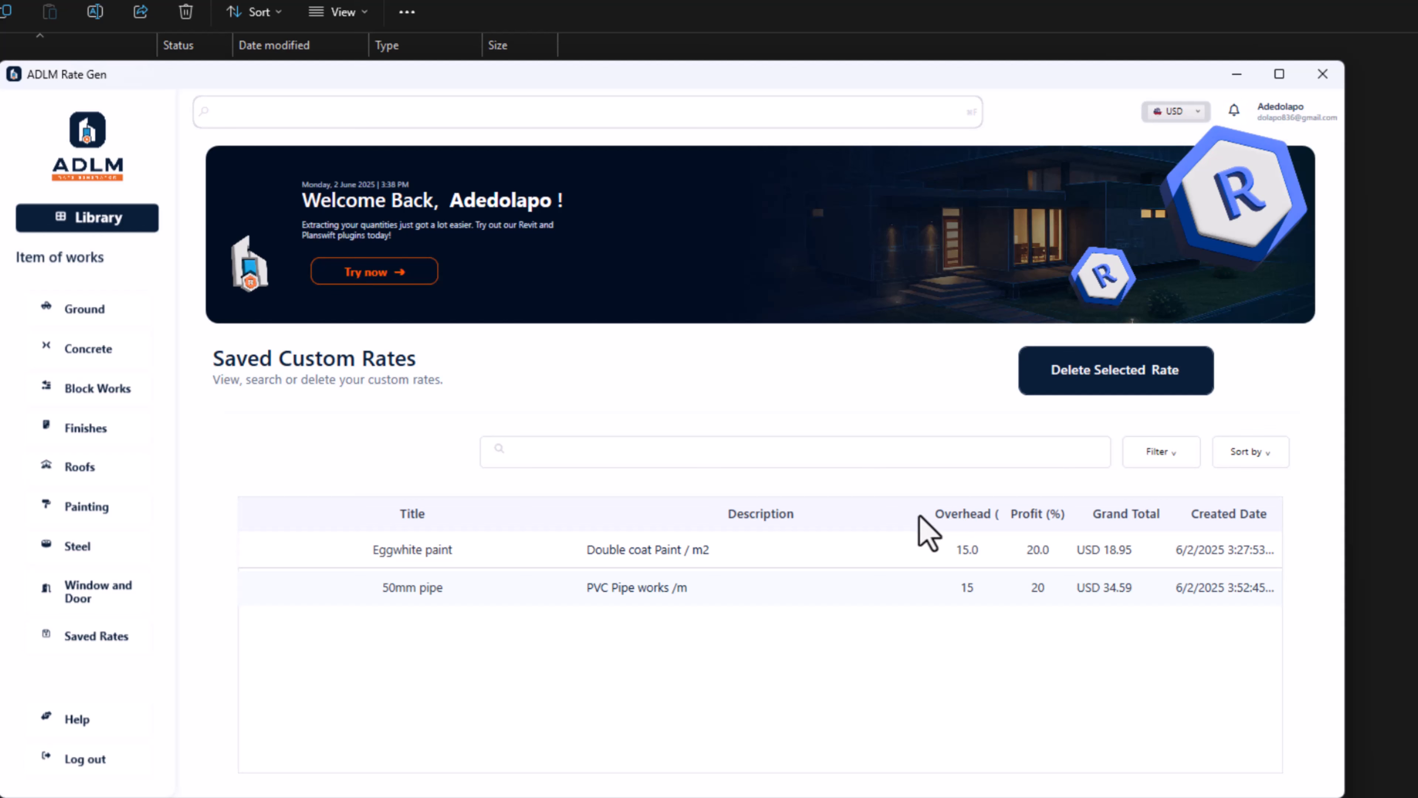
left_click_drag(952, 517, 931, 521)
left_click_drag(478, 513, 435, 525)
left_click(575, 450)
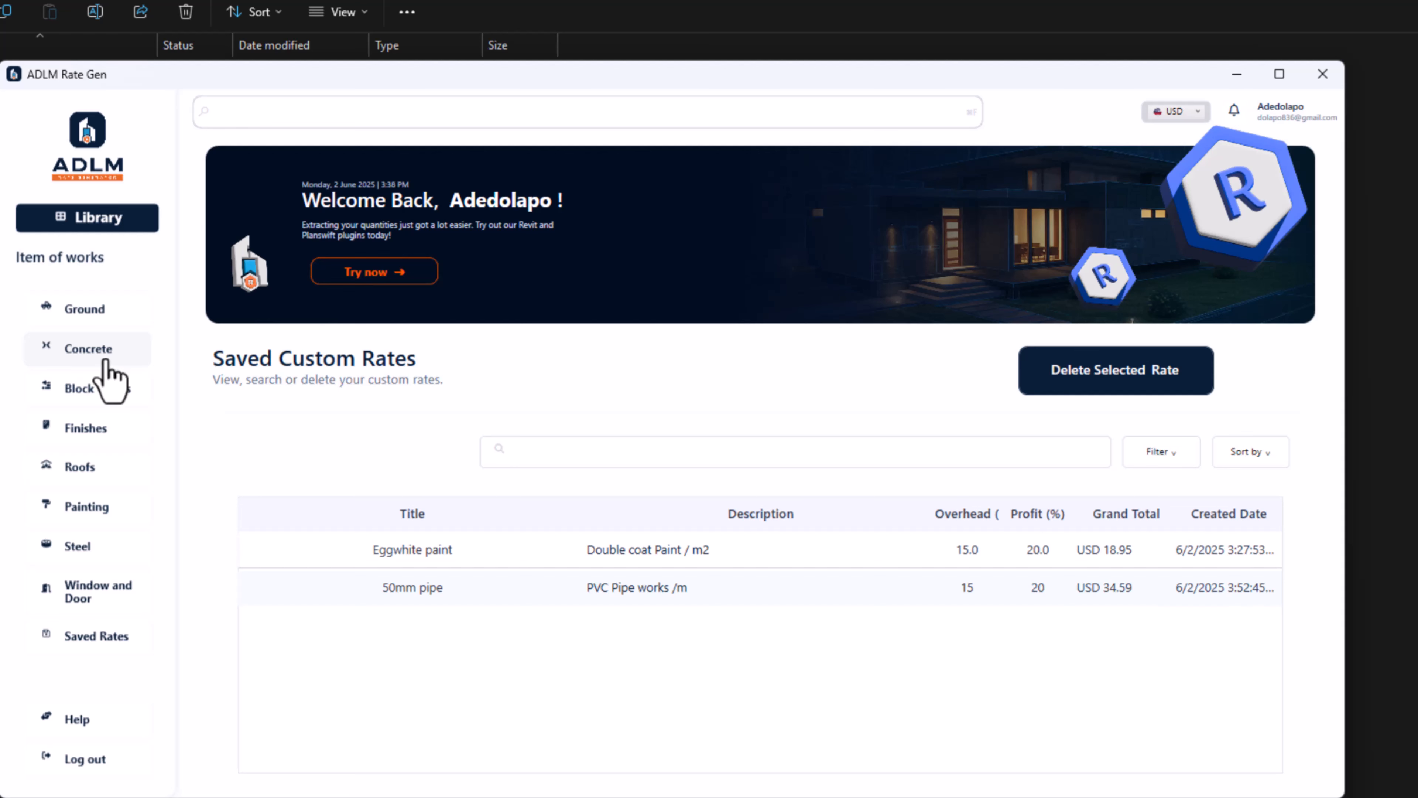
Open the material library and look through the Timber Doors prices in USD
left_click(107, 224)
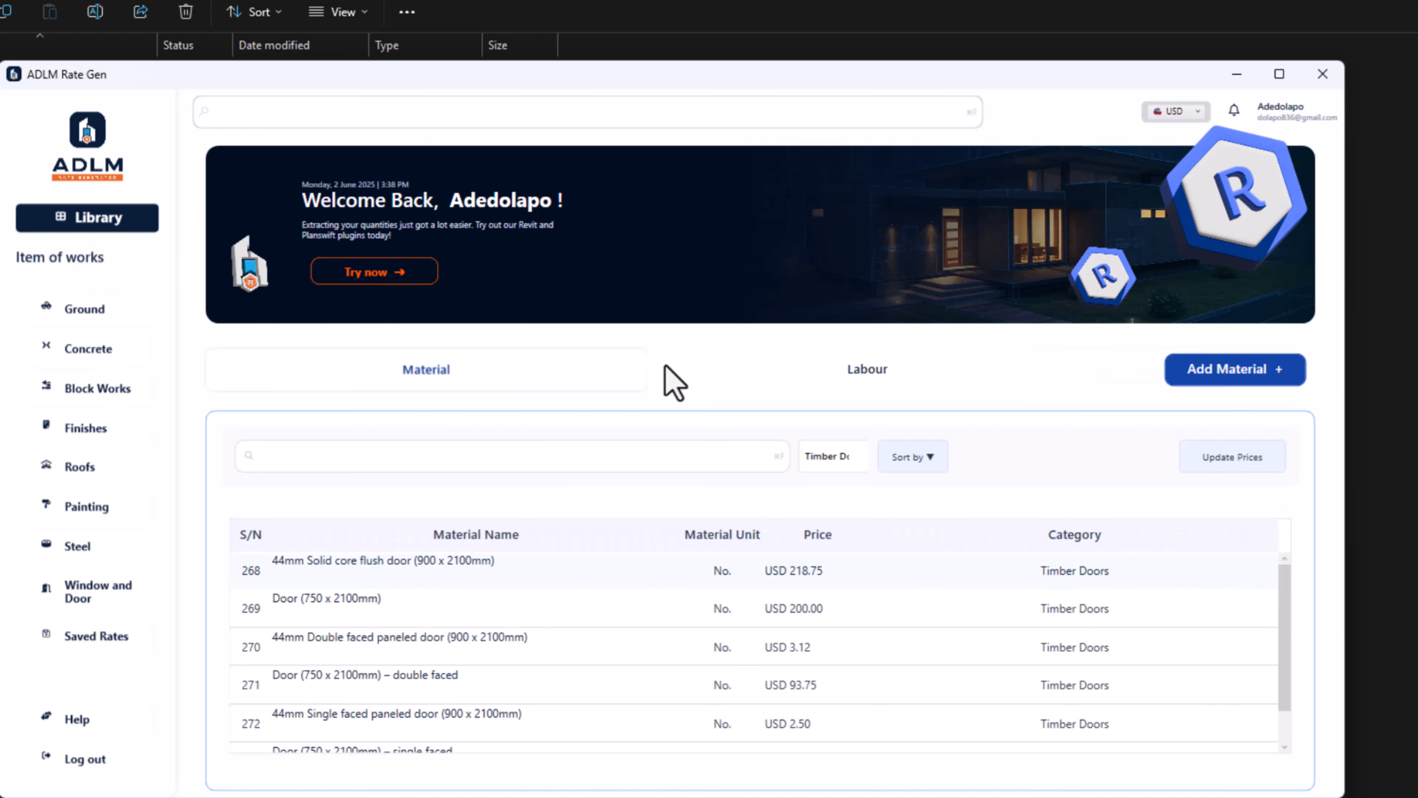
scroll(530, 637, "down", 1)
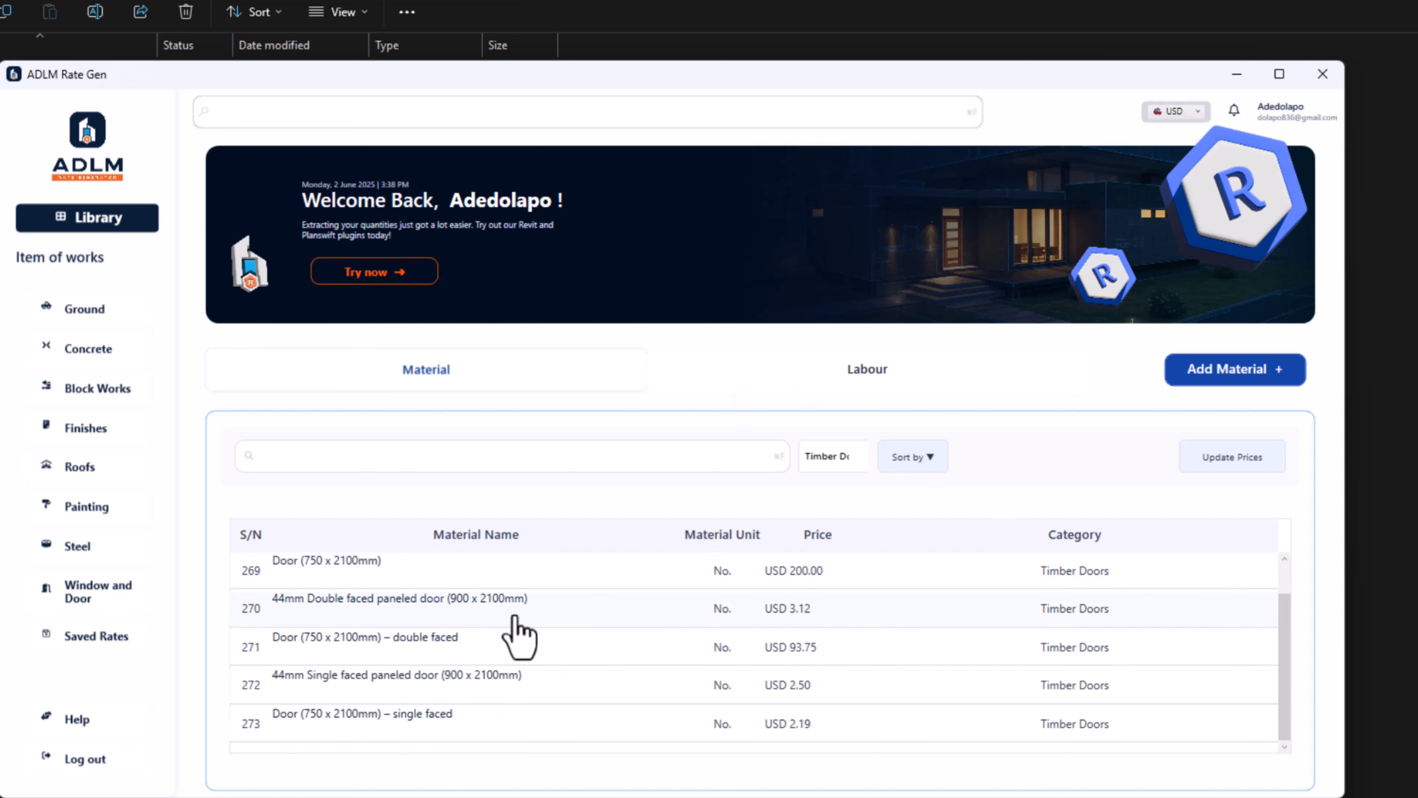
scroll(508, 645, "up", 1)
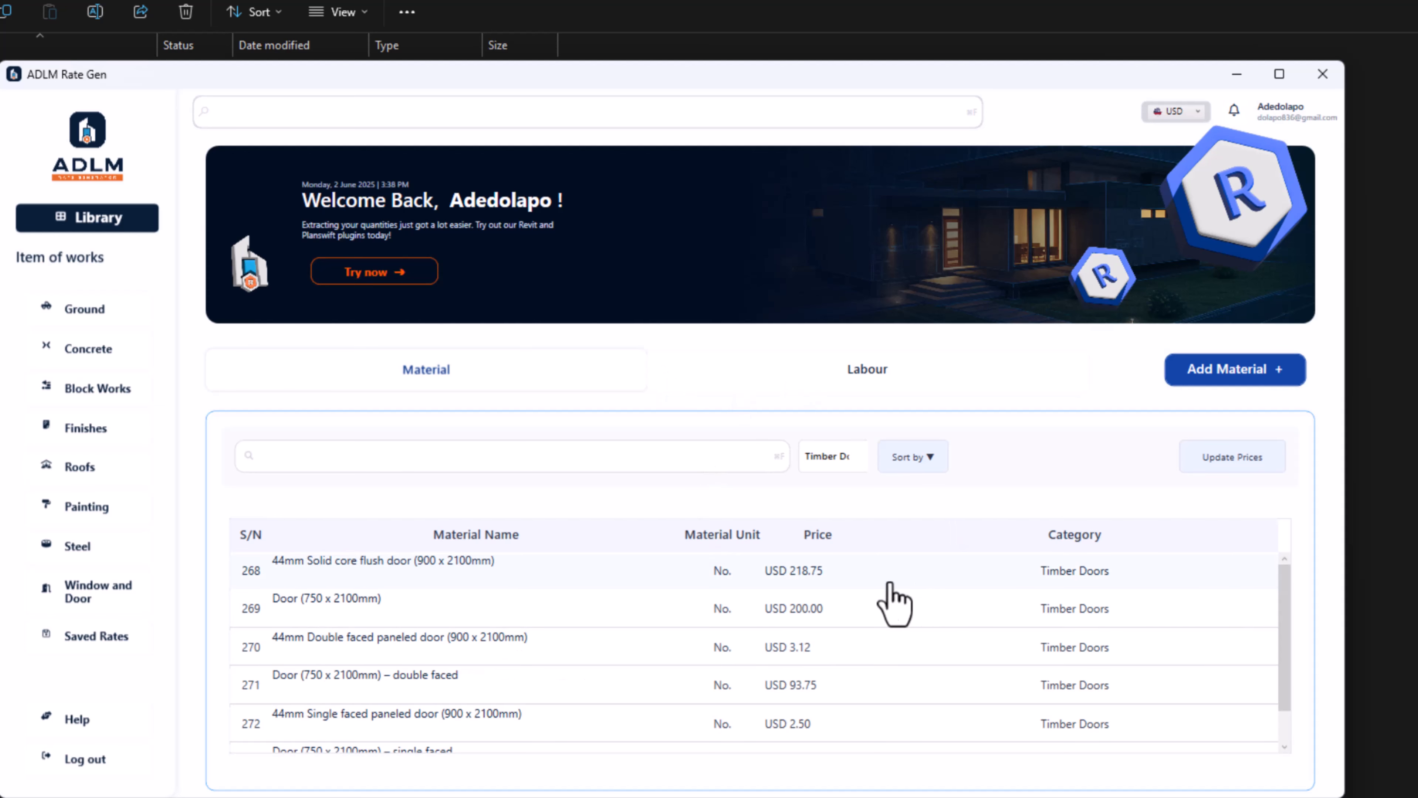